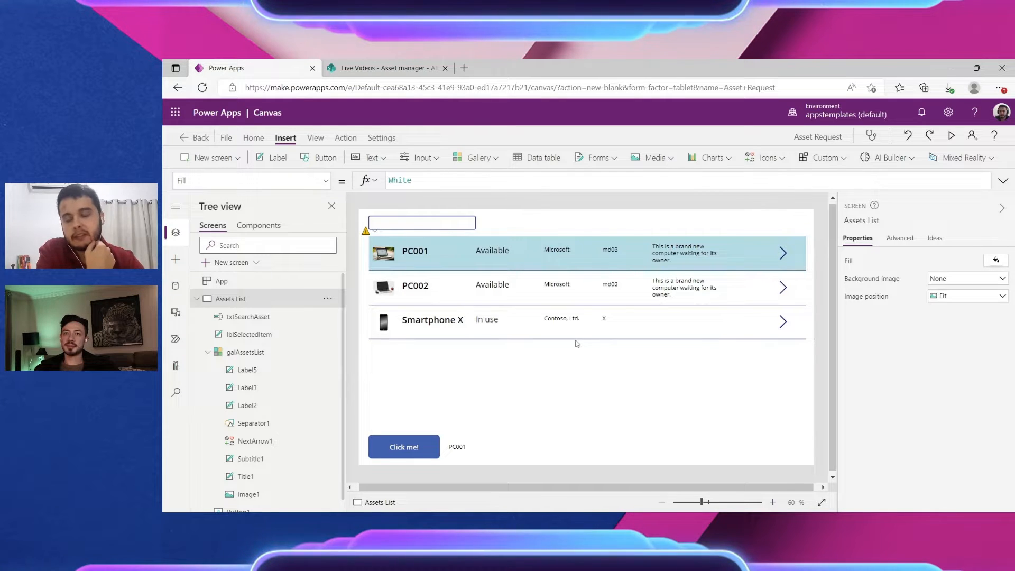
# Step: Inspect the assets gallery's next-arrow icon and the PC001 title label
pyautogui.click(197, 298)
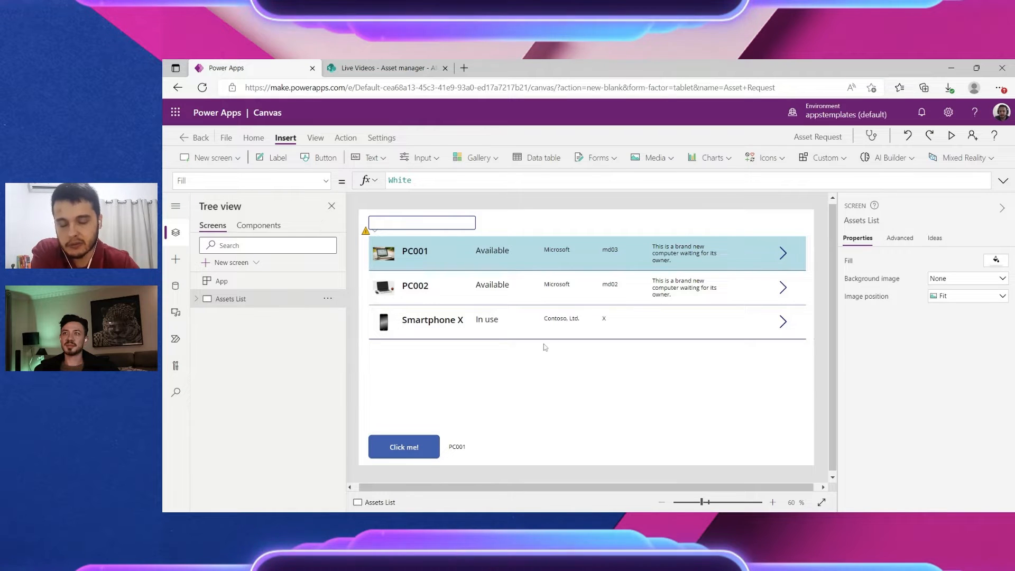
pyautogui.click(783, 258)
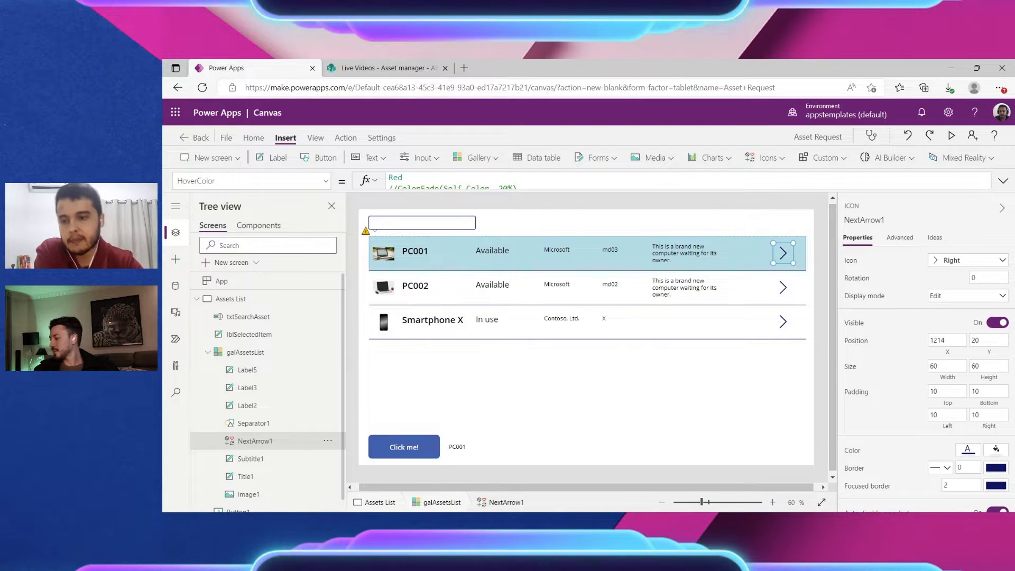
pyautogui.click(495, 266)
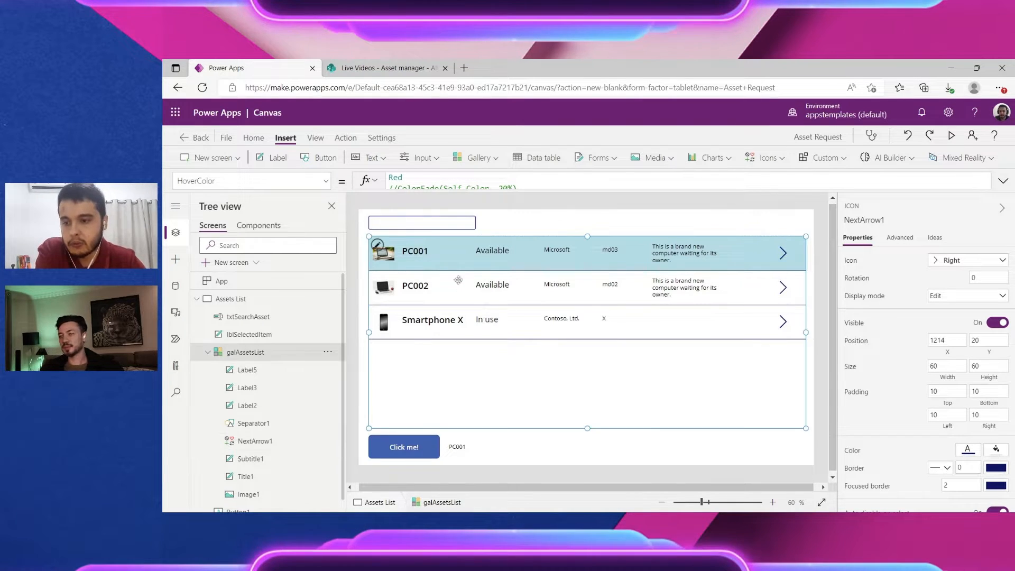
pyautogui.click(494, 259)
pyautogui.click(405, 250)
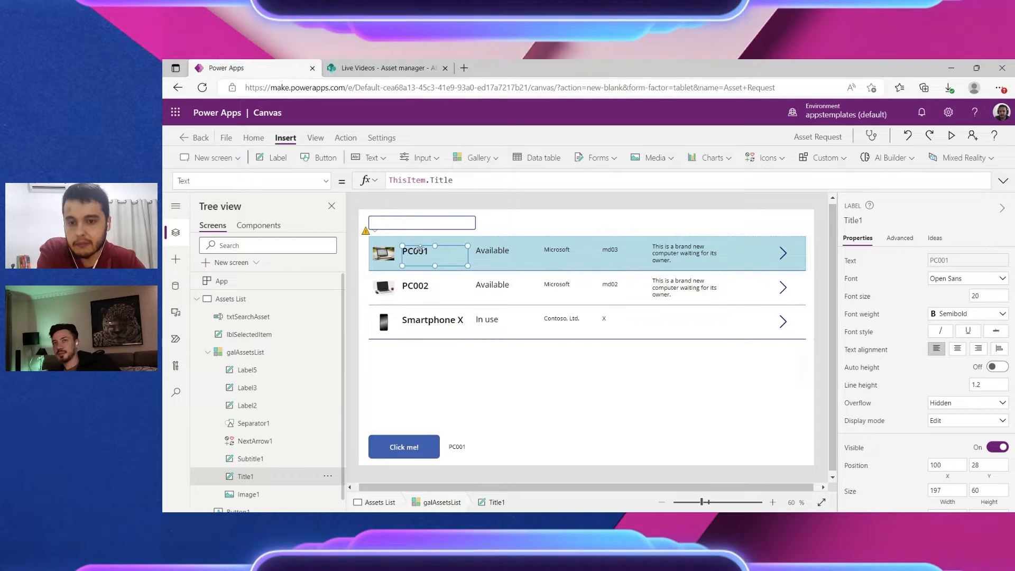
# Step: Insert a Cancel icon into the gallery rows and move it beside the arrow
pyautogui.click(761, 163)
pyautogui.scroll(-5, 857, 211)
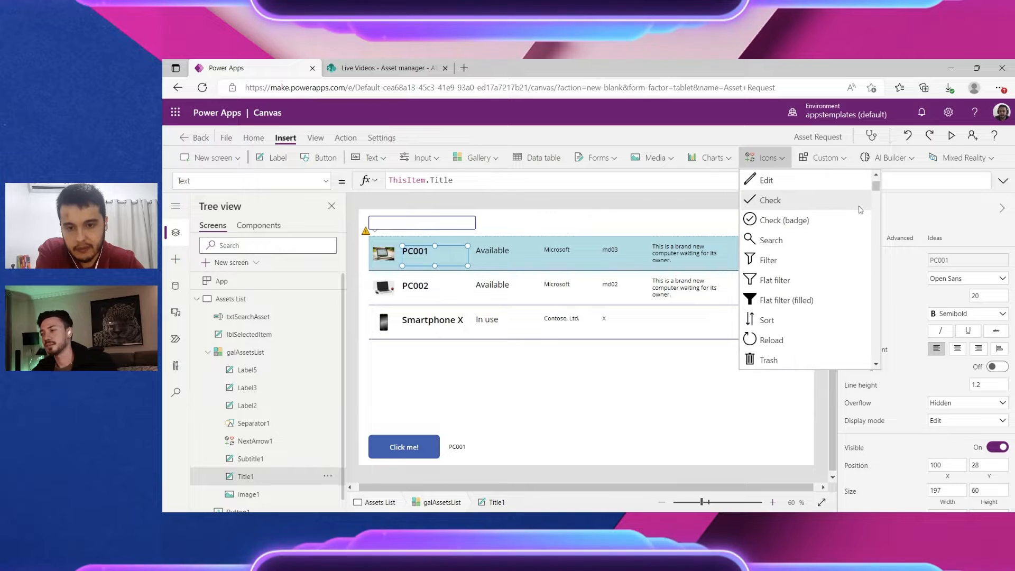
pyautogui.scroll(1, 786, 221)
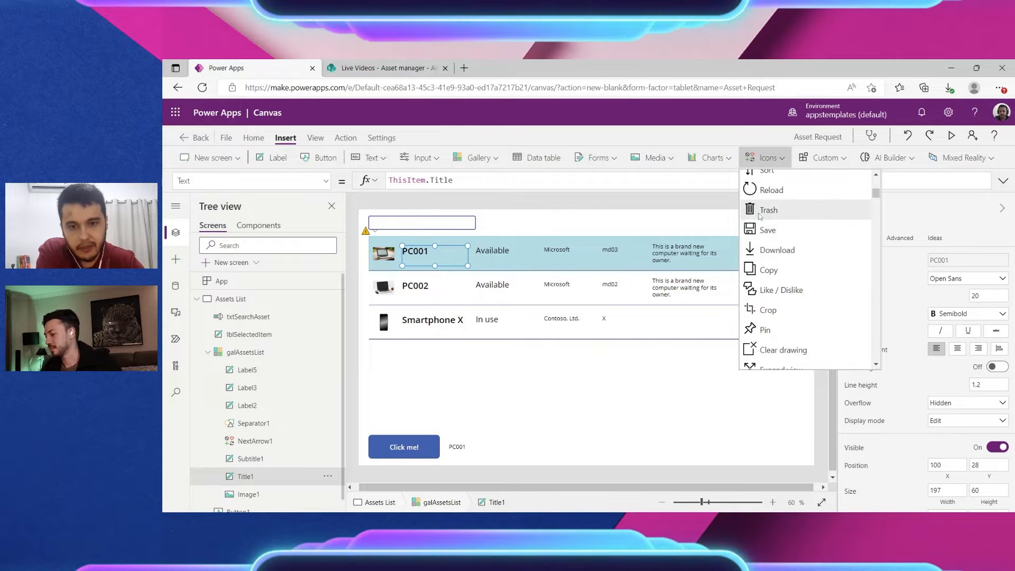
pyautogui.scroll(4, 793, 228)
pyautogui.scroll(-2, 834, 238)
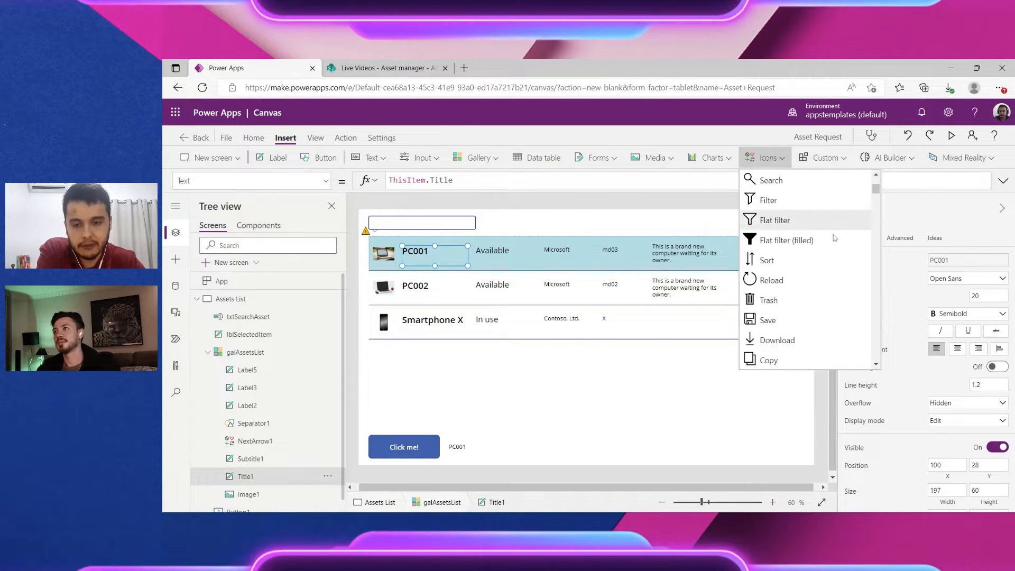
pyautogui.scroll(3, 787, 222)
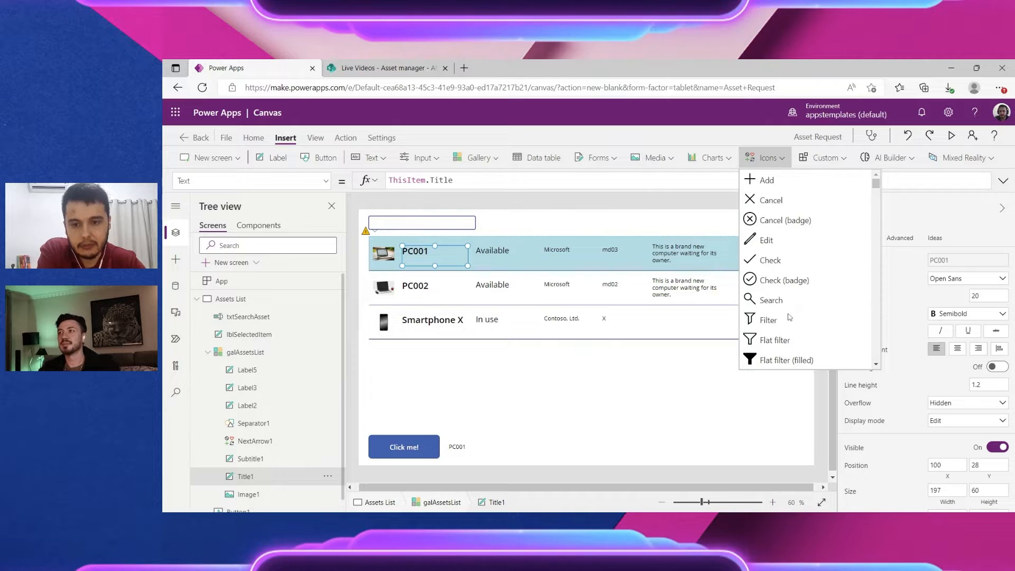
pyautogui.click(792, 207)
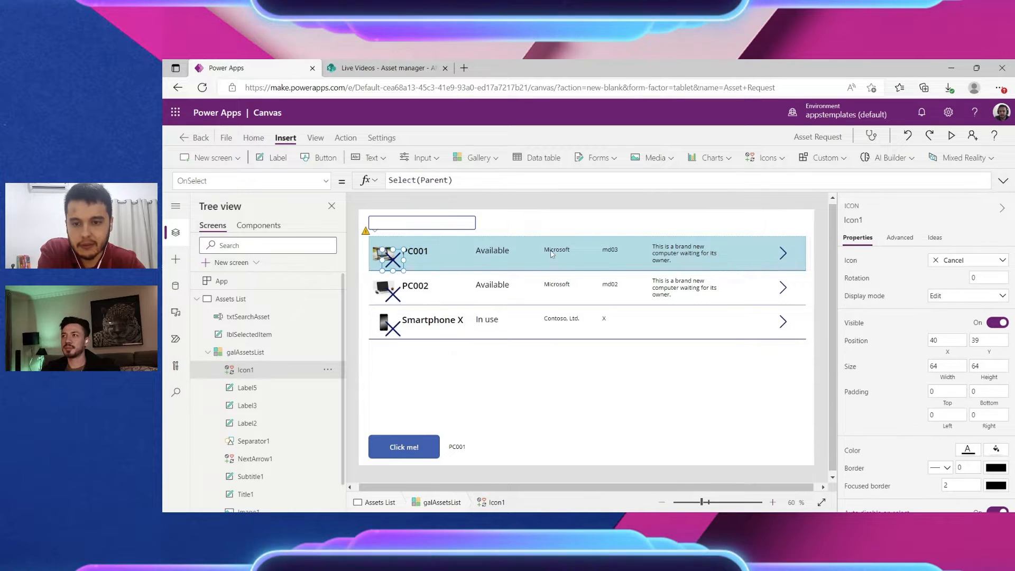
pyautogui.moveTo(396, 256); pyautogui.dragTo(754, 253)
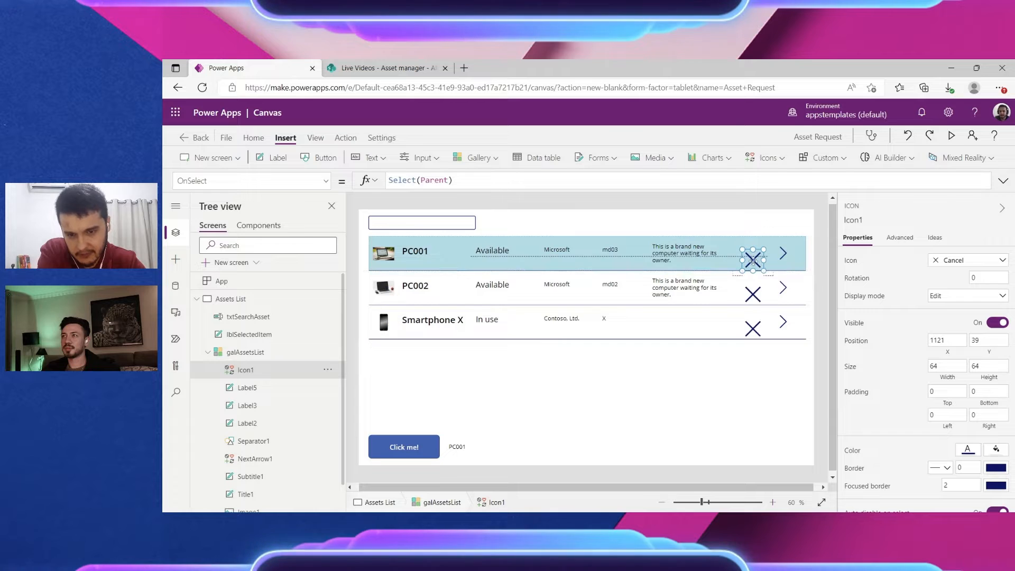
# Step: Change the X icon to the Trash icon and nudge it into position
pyautogui.click(967, 262)
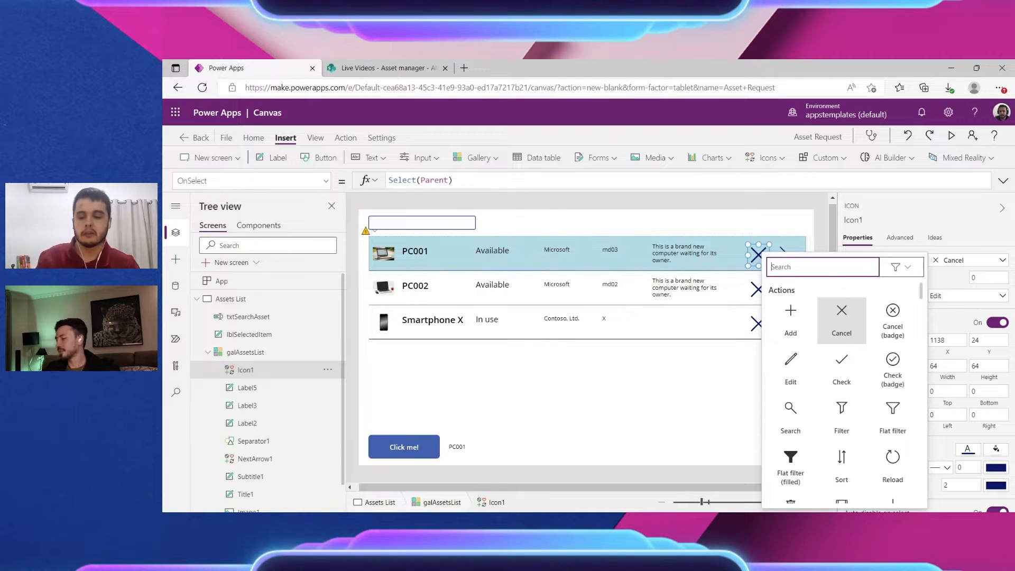
pyautogui.write('tra')
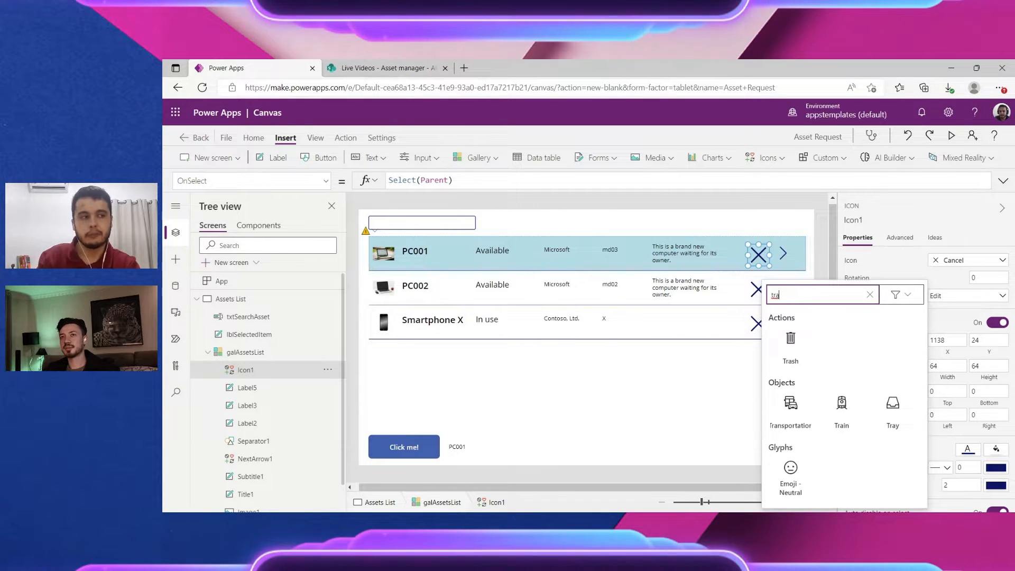
pyautogui.write('sh')
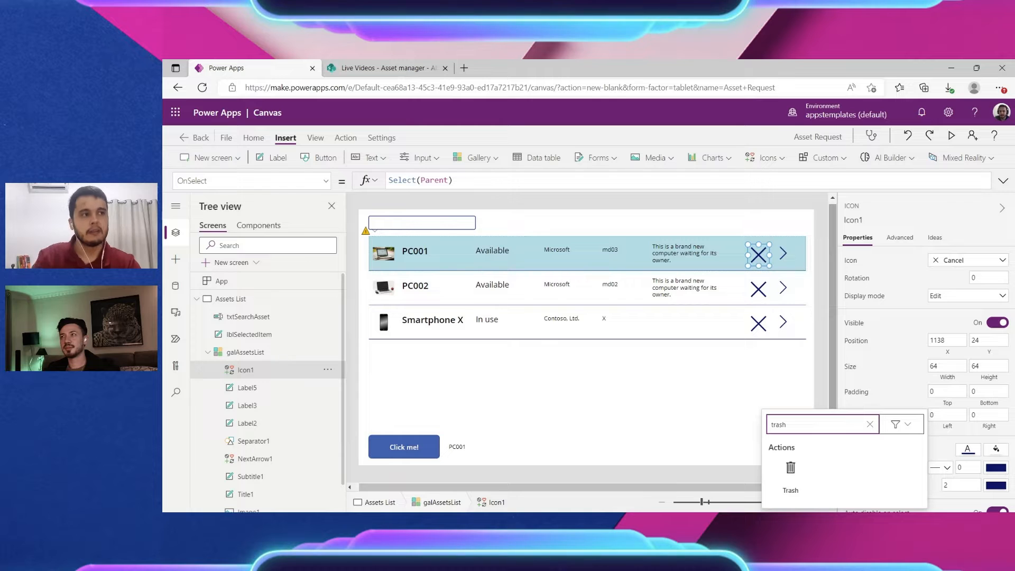
pyautogui.click(791, 476)
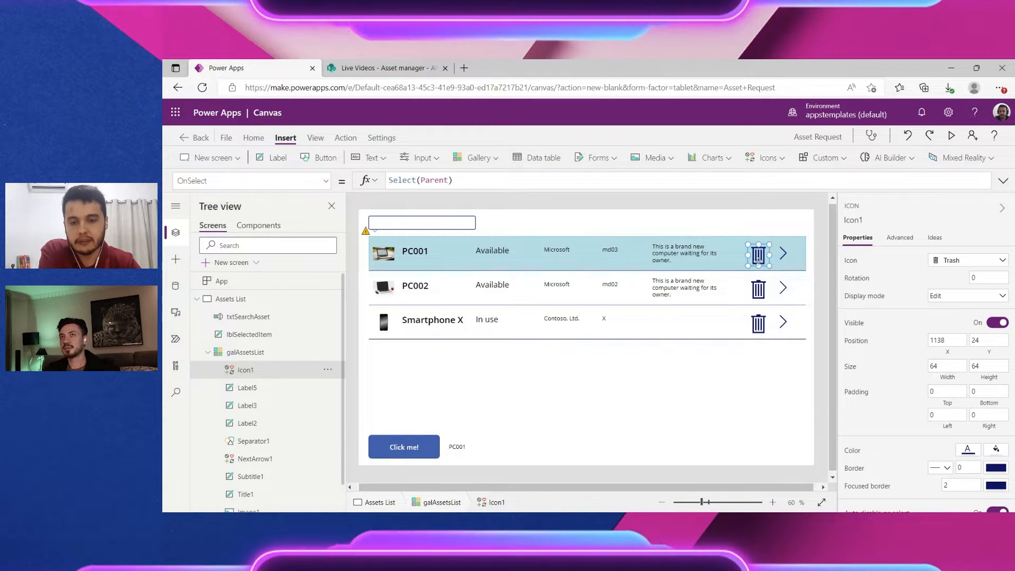
pyautogui.moveTo(757, 258); pyautogui.dragTo(764, 259)
# Step: Settle the trash icon beside the row's arrow, then select the whole assets gallery
pyautogui.moveTo(759, 256); pyautogui.dragTo(755, 256)
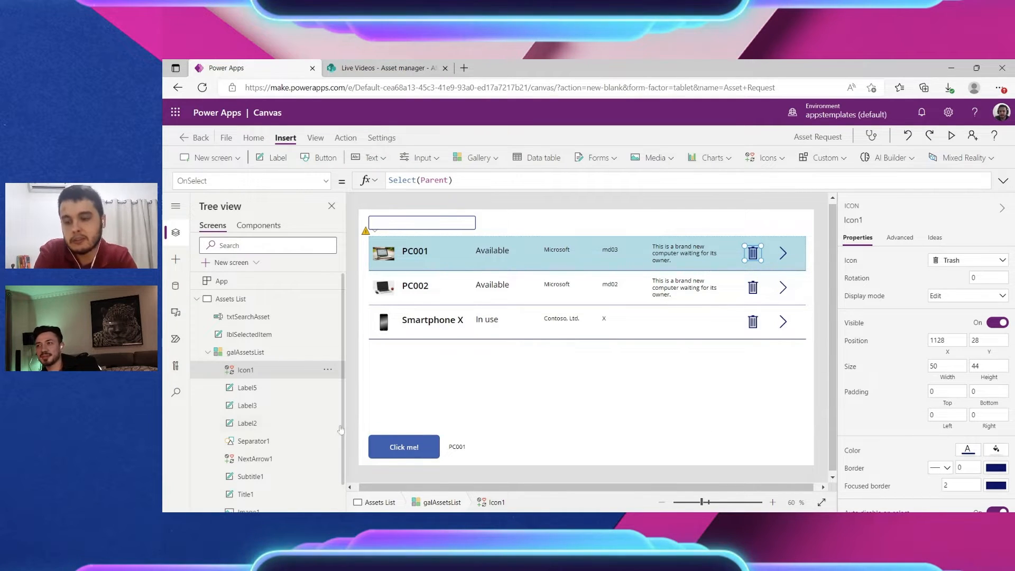
pyautogui.click(206, 352)
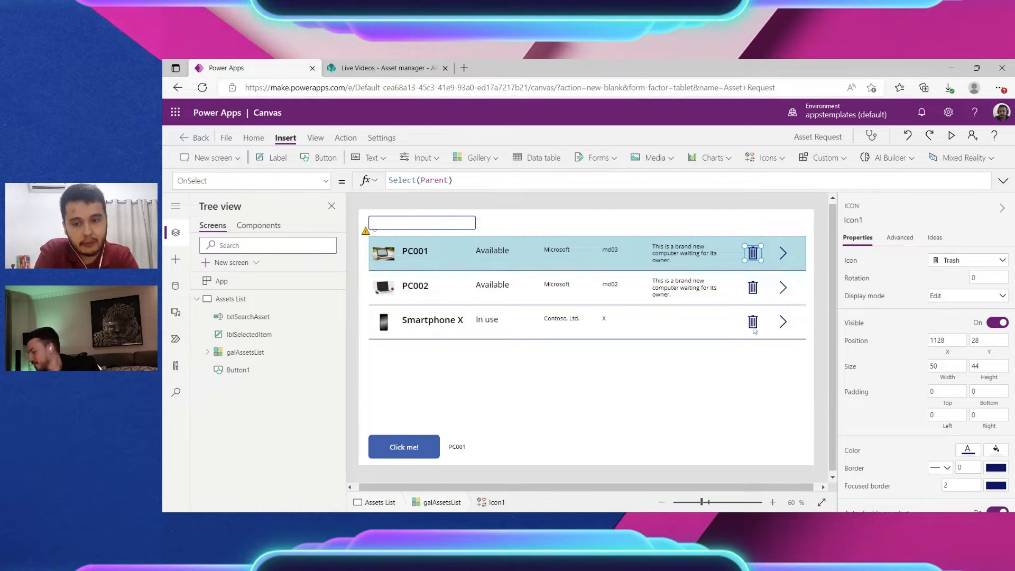
pyautogui.click(753, 328)
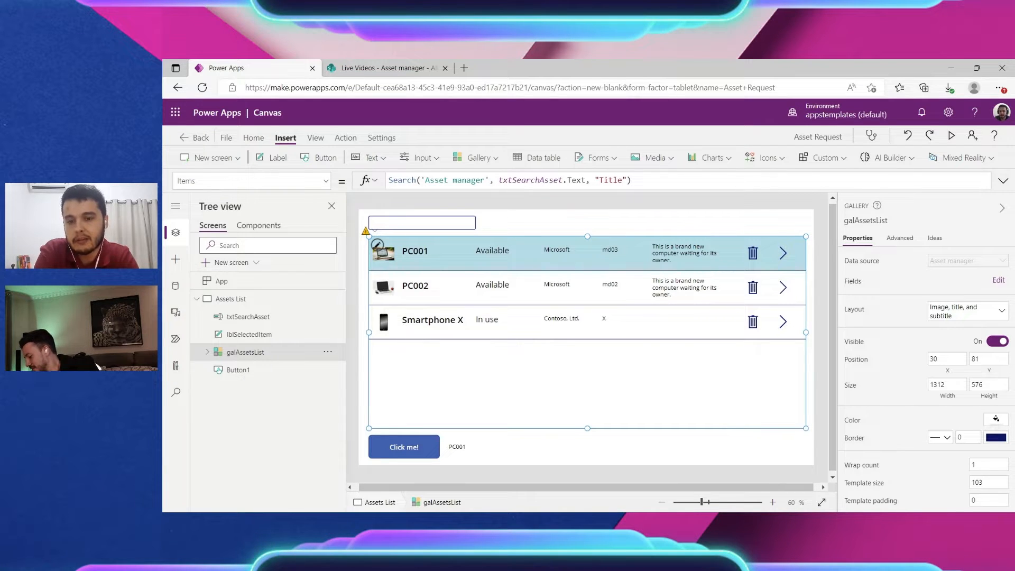
# Step: Select the first row's trash icon and bring up its OnSelect property list
pyautogui.click(791, 226)
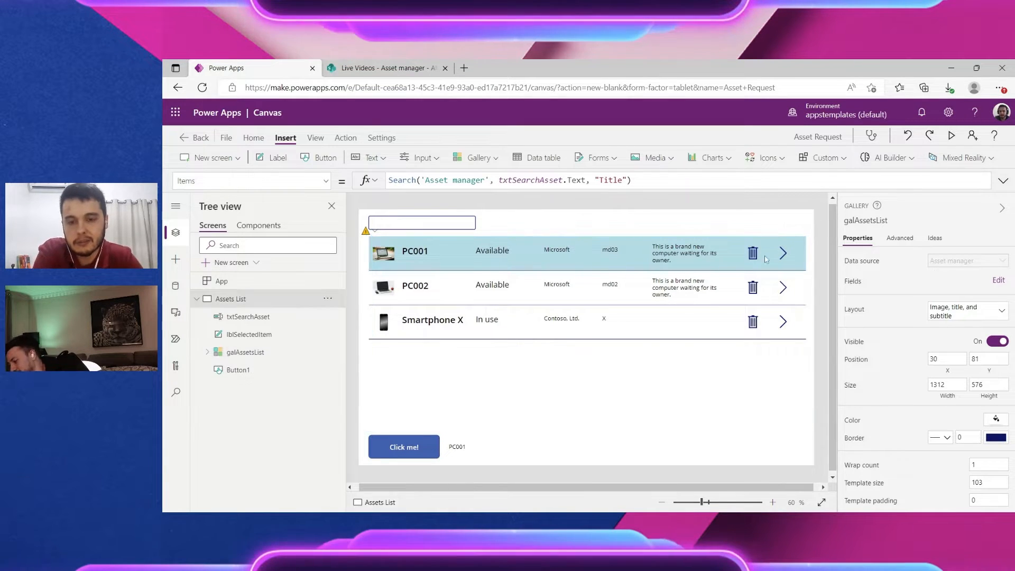
pyautogui.click(759, 264)
pyautogui.click(754, 258)
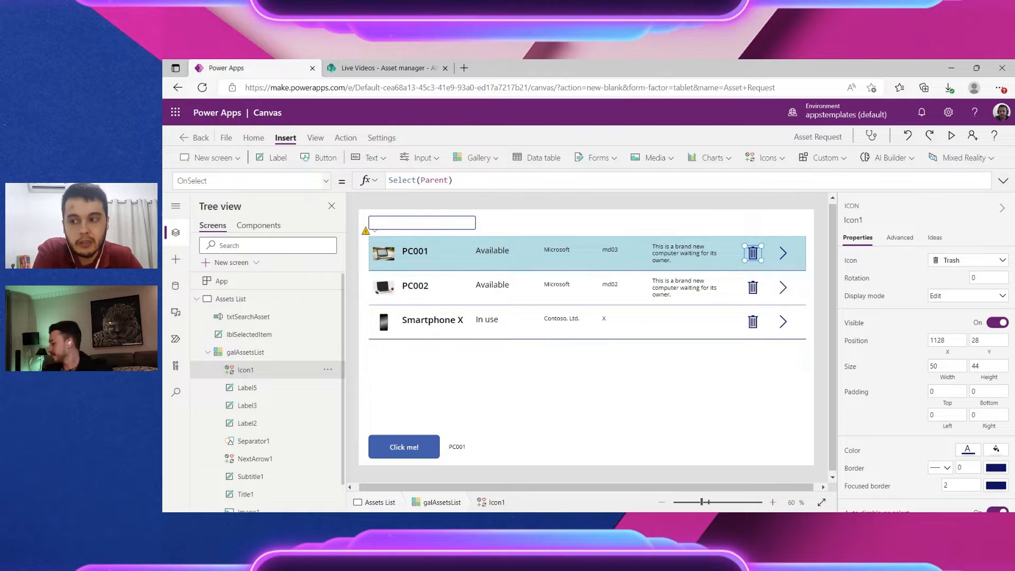
pyautogui.doubleClick(212, 181)
pyautogui.click(325, 181)
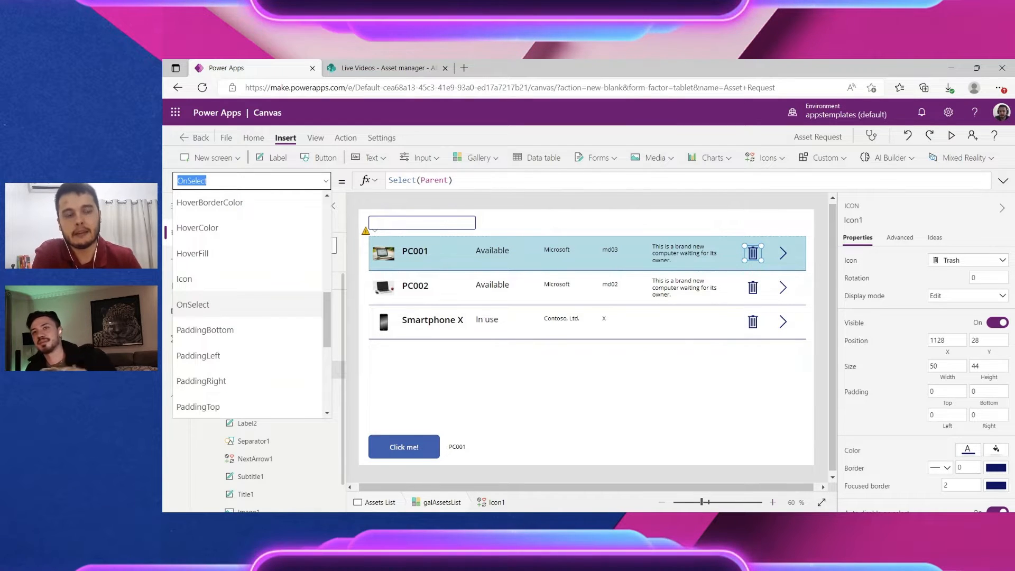
# Step: Review the trash icon's Select(Parent) OnSelect formula, then run the app in preview
pyautogui.click(453, 180)
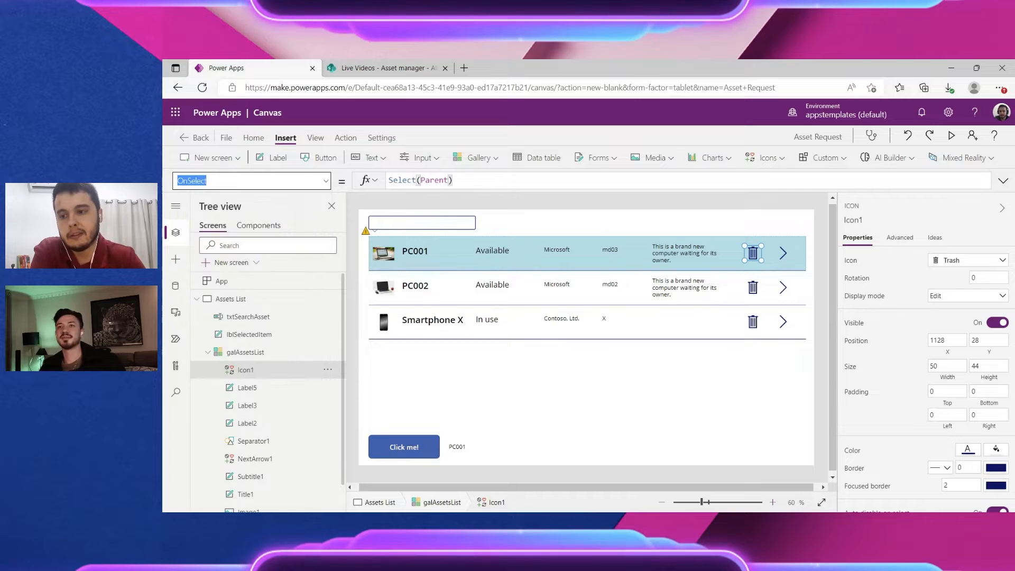
pyautogui.click(753, 253)
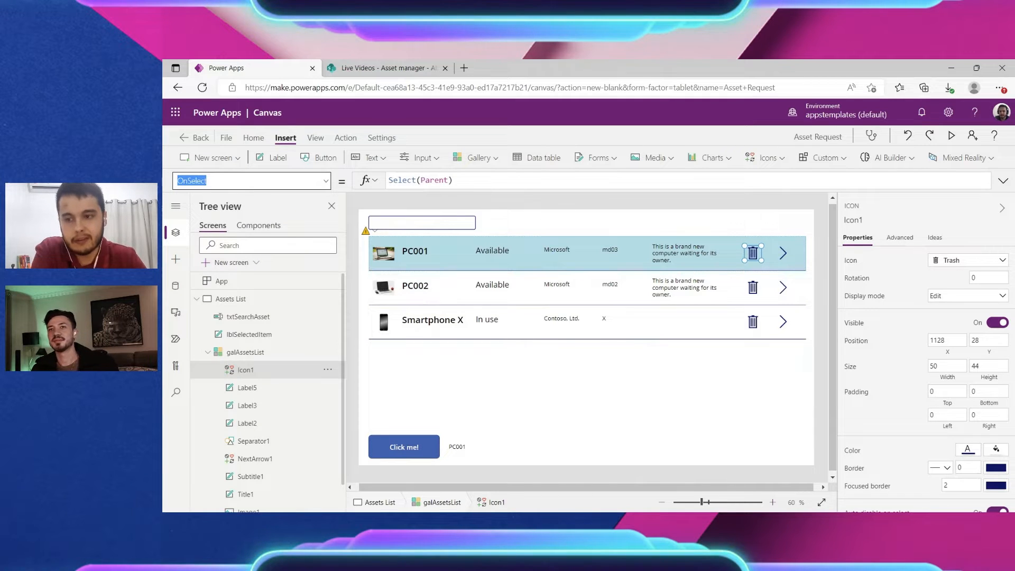
pyautogui.moveTo(456, 180); pyautogui.dragTo(382, 183)
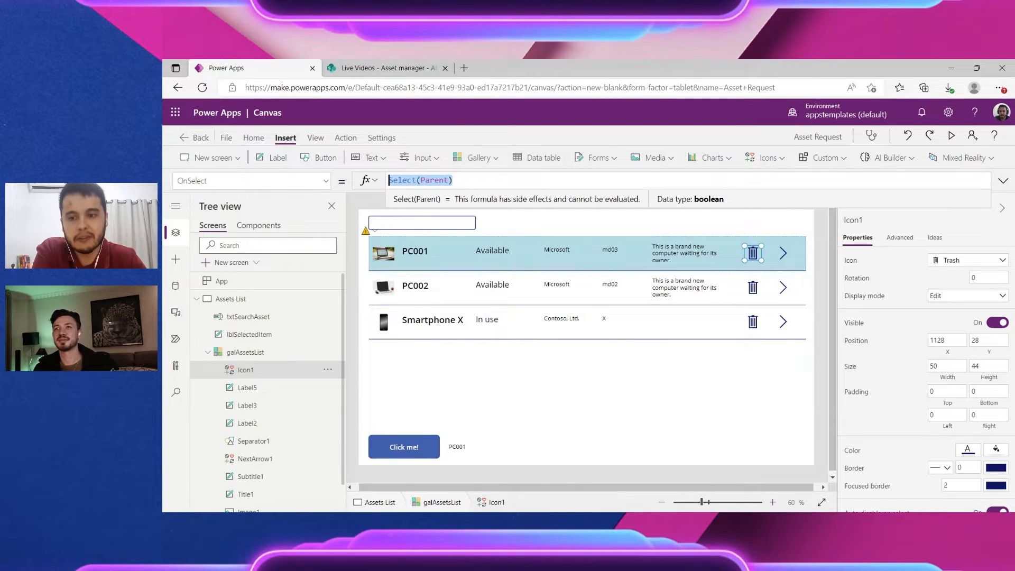
pyautogui.click(951, 136)
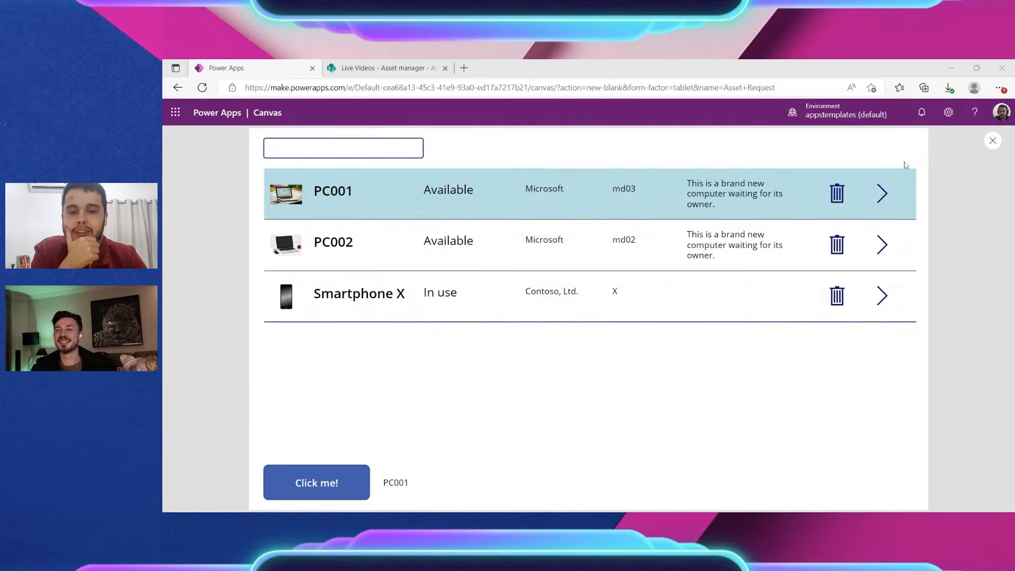
# Step: Close the preview, reselect the first row's trash icon, and edit inside its Select(Parent) formula
pyautogui.click(993, 140)
pyautogui.click(758, 255)
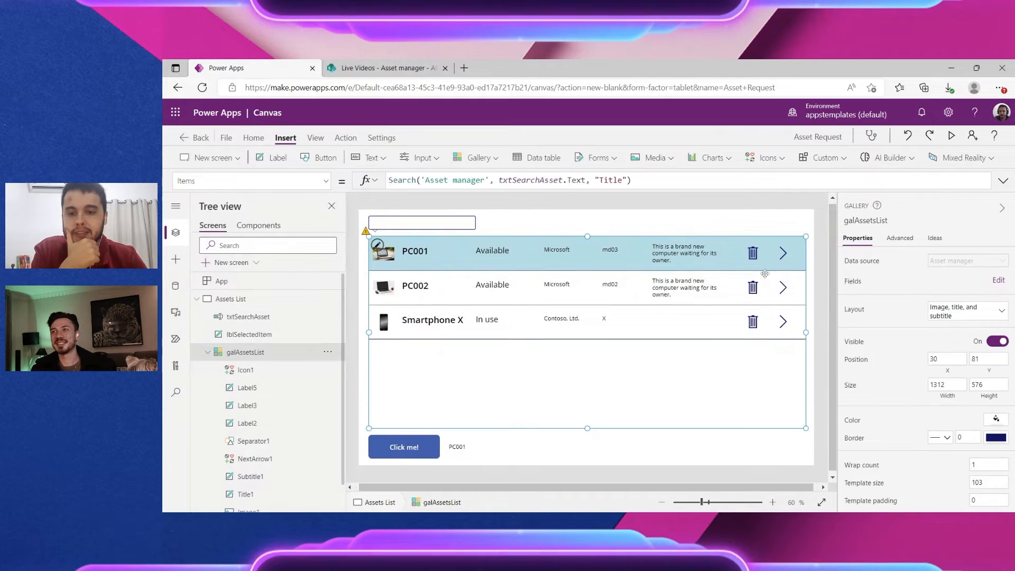
pyautogui.click(758, 255)
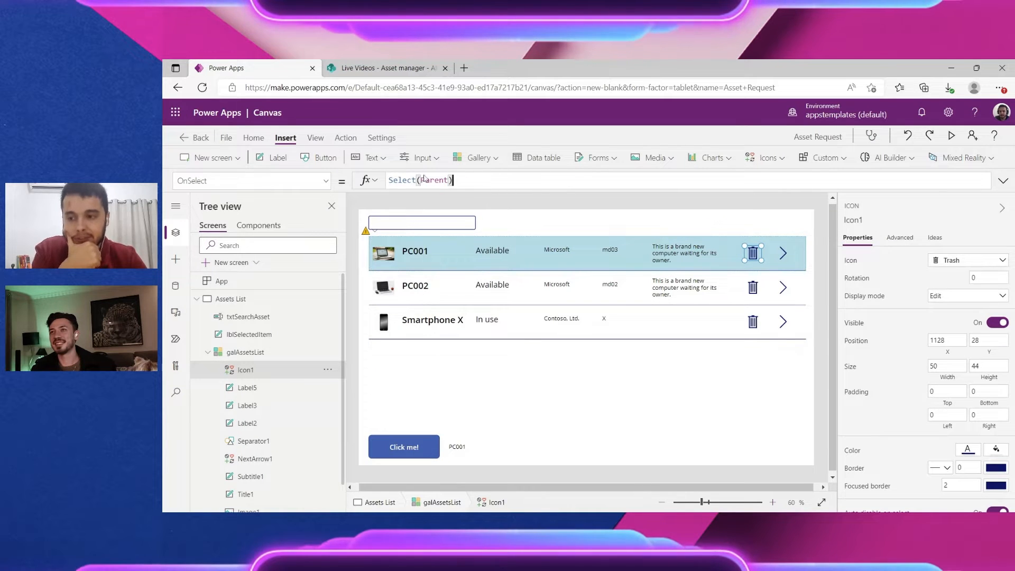
pyautogui.click(453, 180)
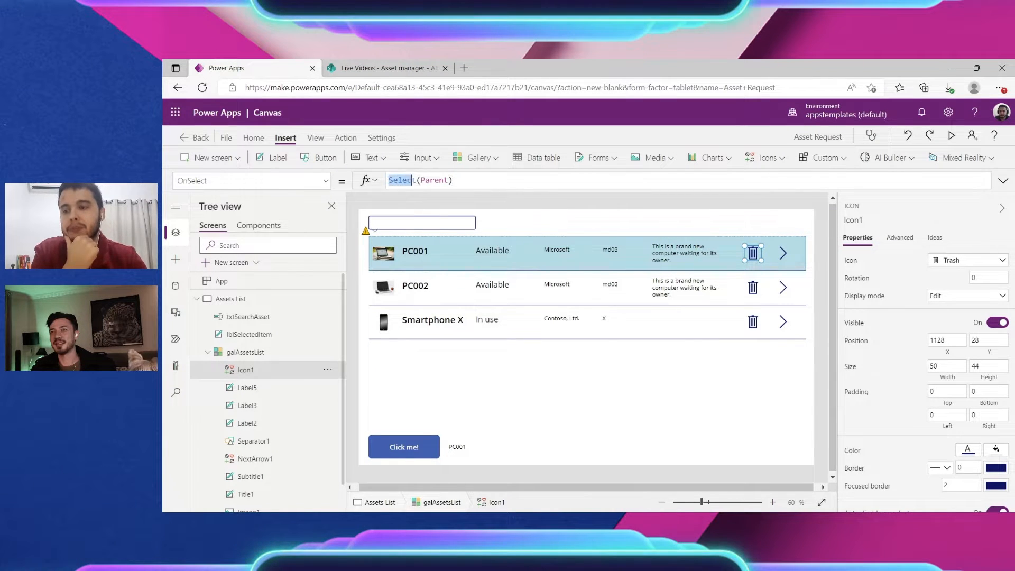
pyautogui.moveTo(412, 181); pyautogui.dragTo(453, 180)
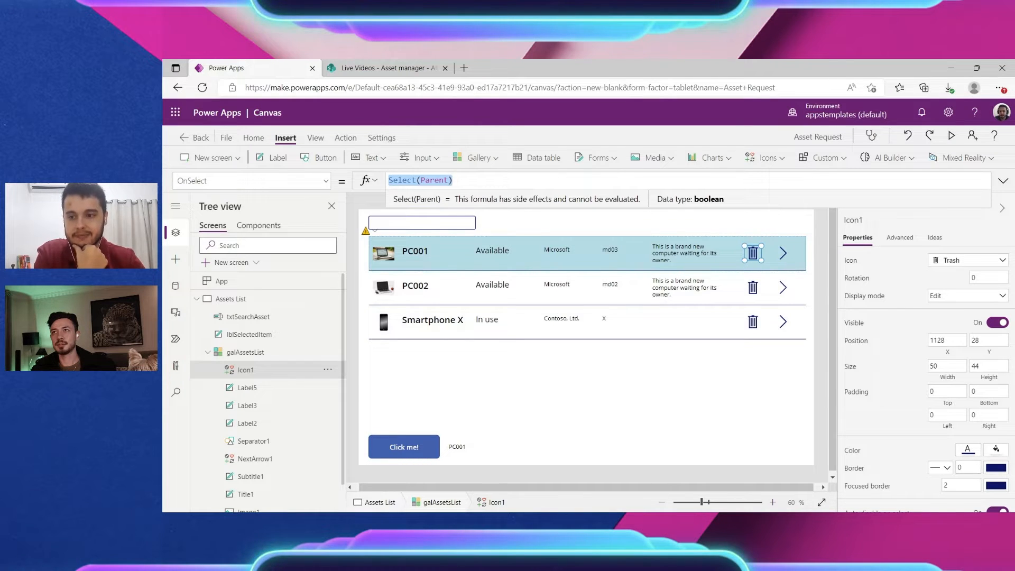
pyautogui.click(439, 180)
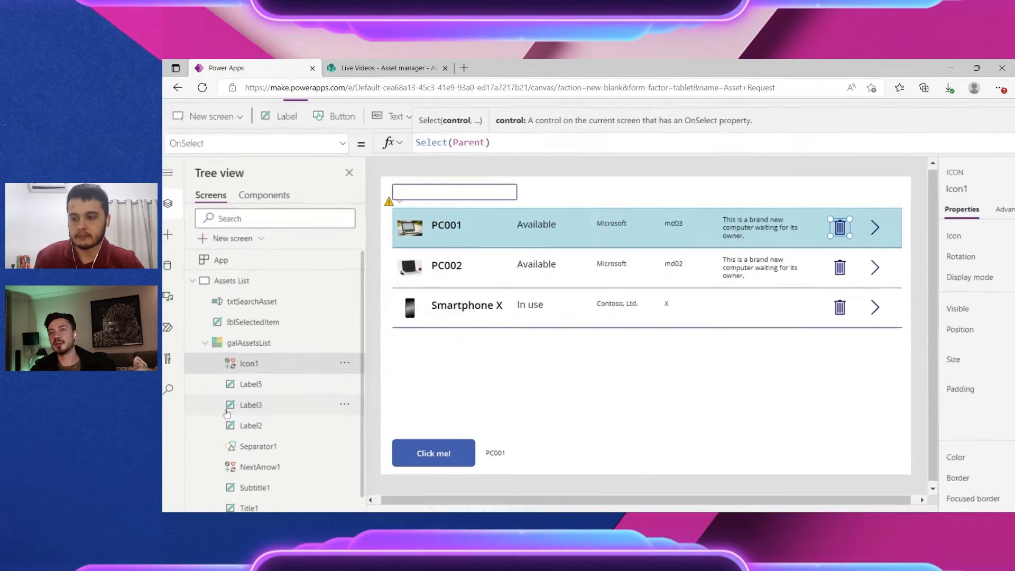
pyautogui.hscroll(-1, 226, 414)
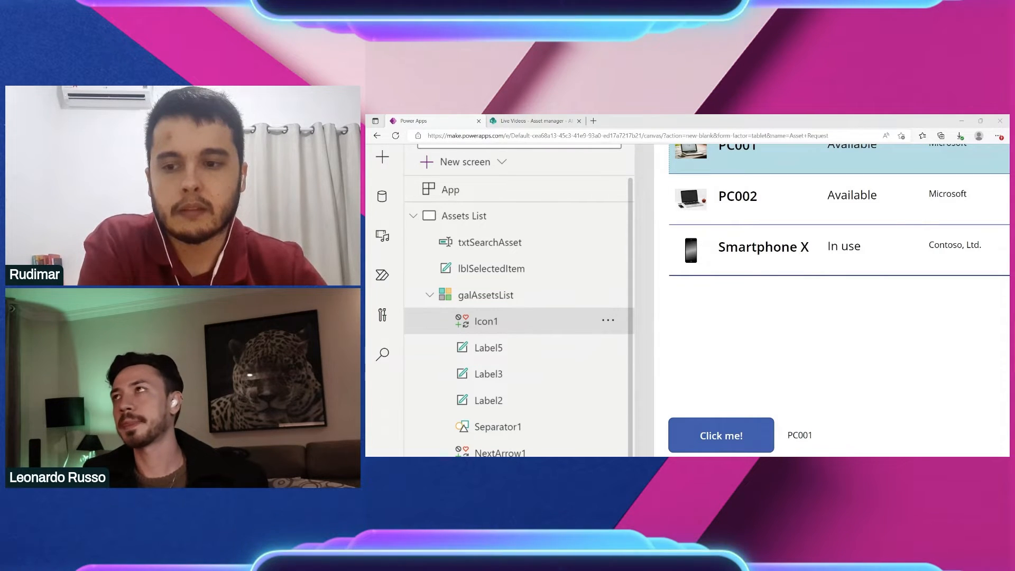
# Step: Select the galAssetsList gallery and show its OnSelect formula, which reads false, via the Action tab
pyautogui.scroll(-5, 496, 324)
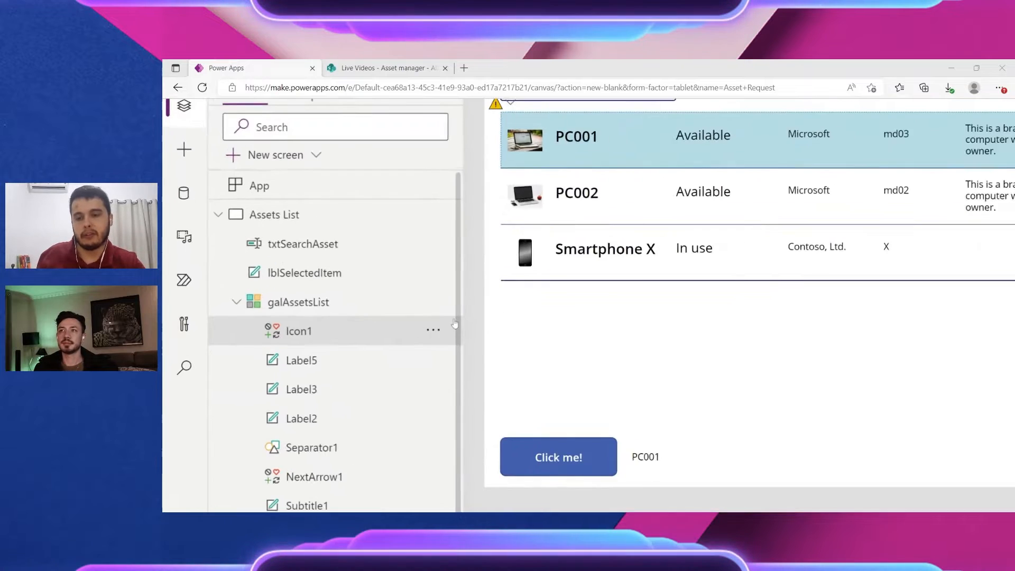
pyautogui.scroll(-4, 472, 313)
pyautogui.click(425, 252)
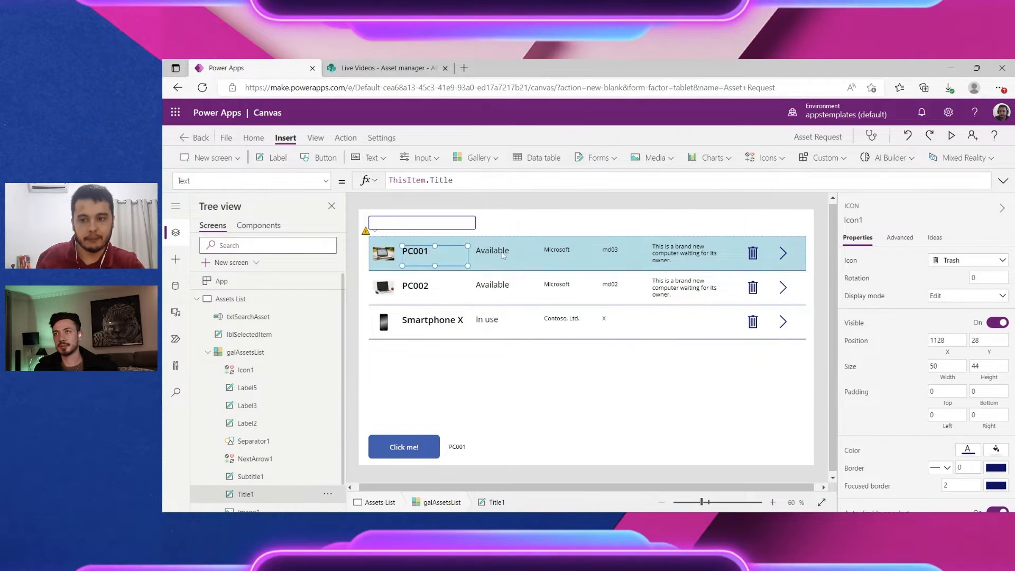
pyautogui.click(503, 254)
pyautogui.click(631, 368)
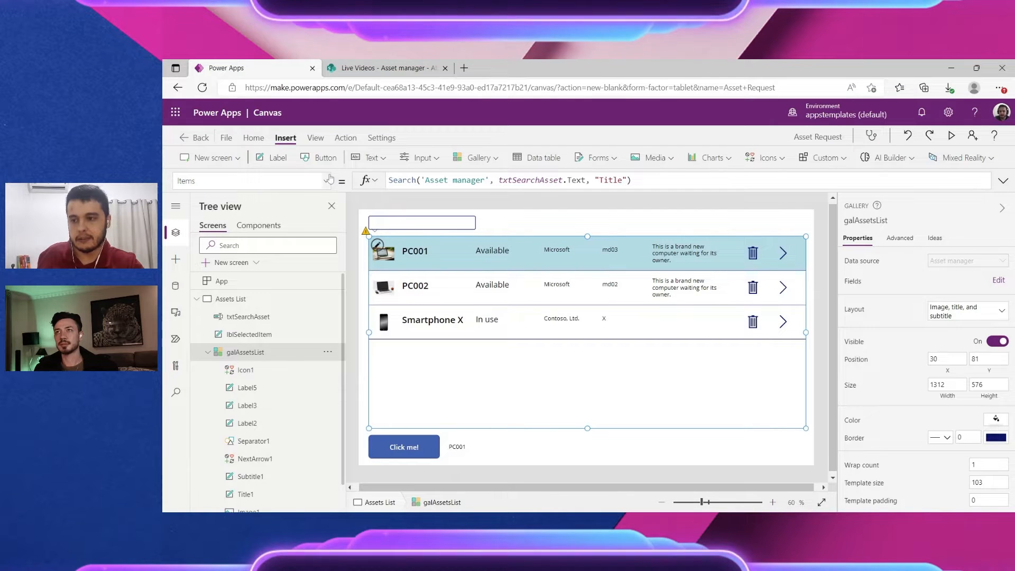
pyautogui.click(345, 137)
pyautogui.click(394, 158)
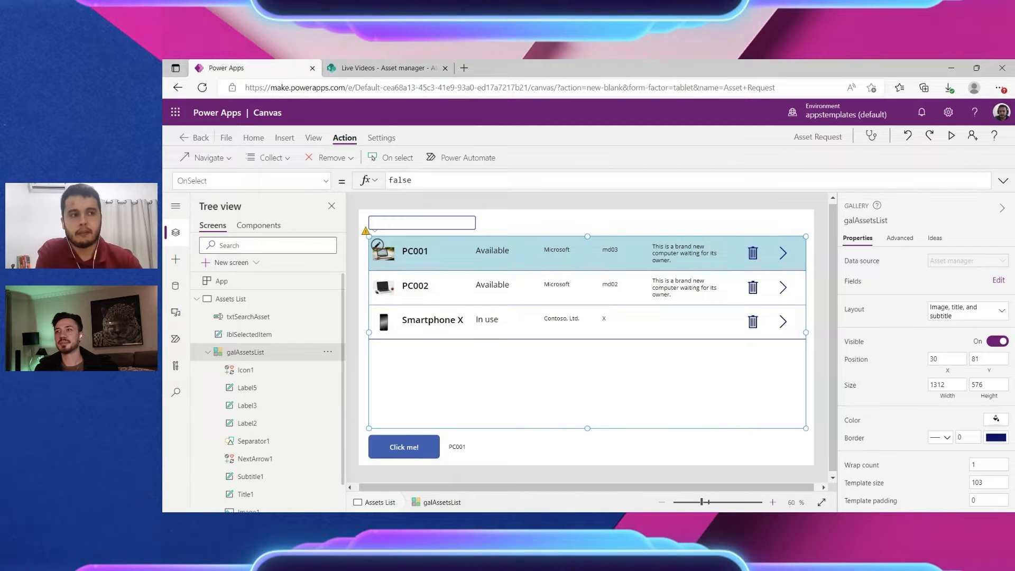
# Step: Select the PC001 row's trash icon and delete its entire Select(Parent) OnSelect formula
pyautogui.click(753, 253)
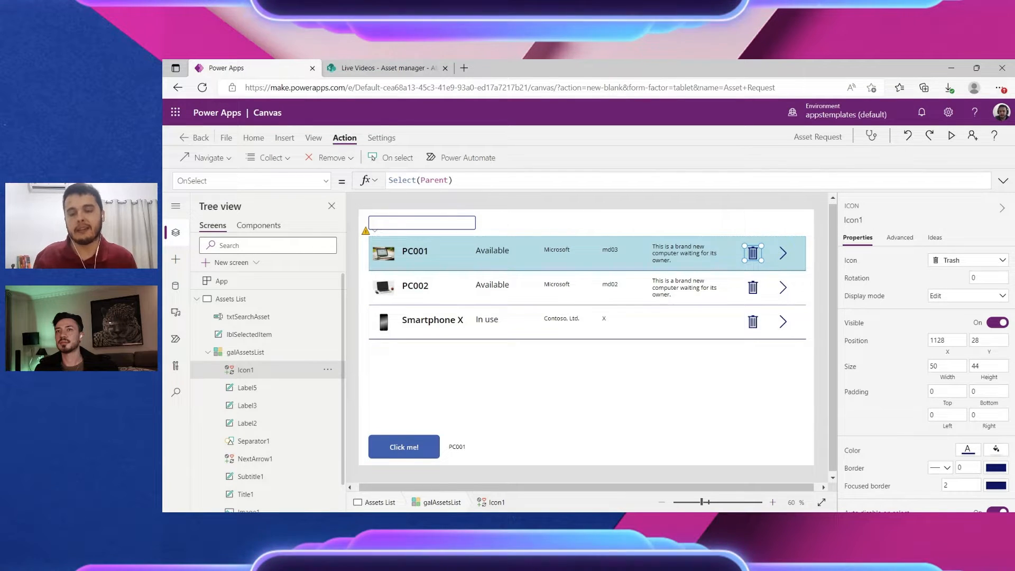
pyautogui.click(403, 180)
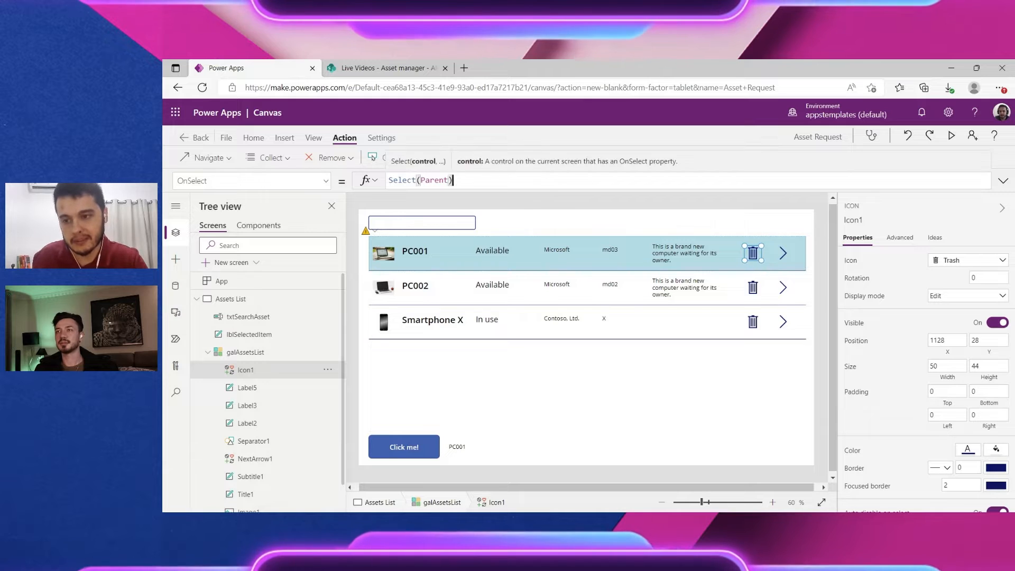
pyautogui.hotkey('ctrl', 'a')
pyautogui.press('Delete')
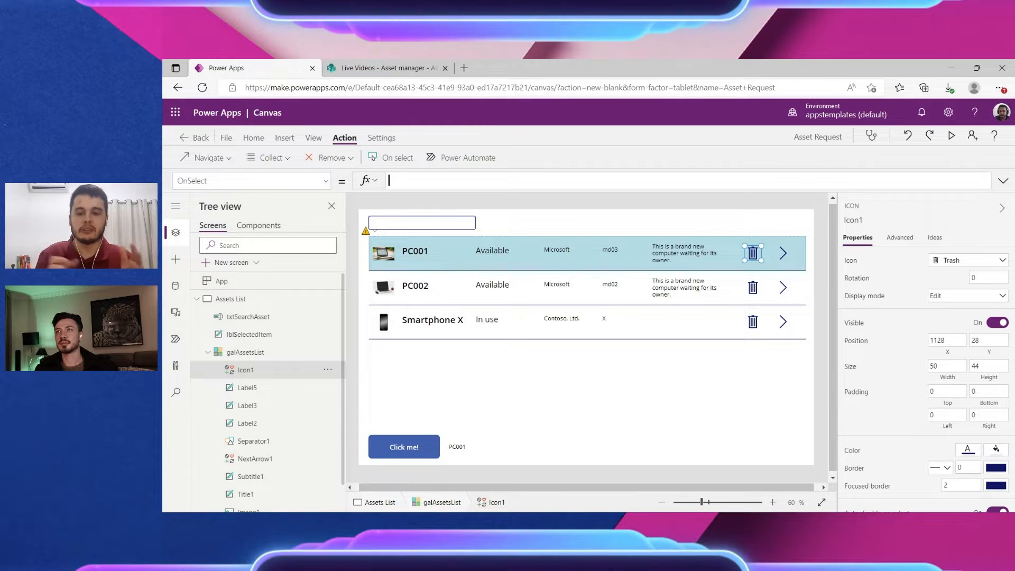
# Step: Replace the mistyped Delete with Remove('Asset manager', ThisItem) as the trash icon's OnSelect
pyautogui.write('De')
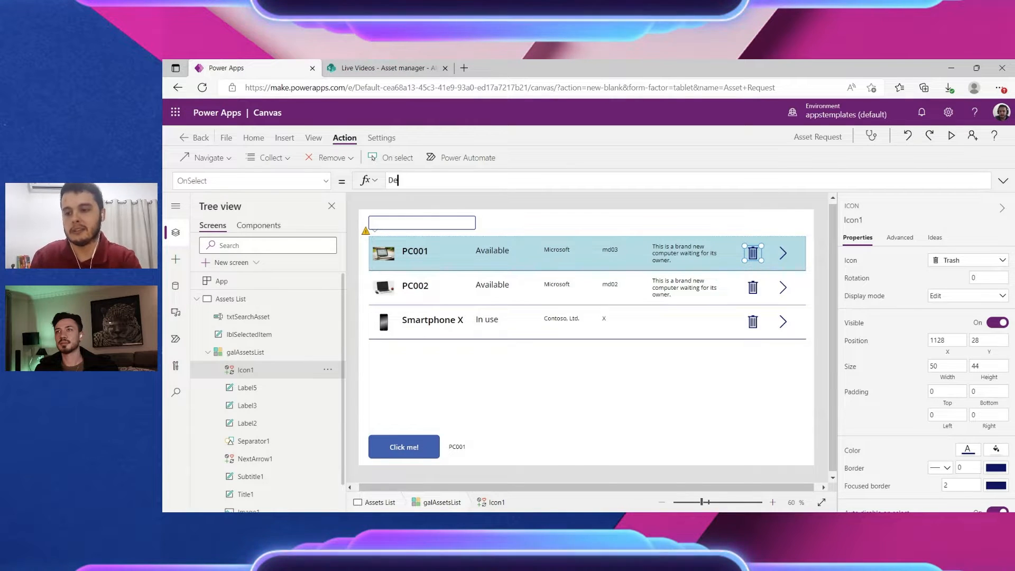
pyautogui.write('tete(')
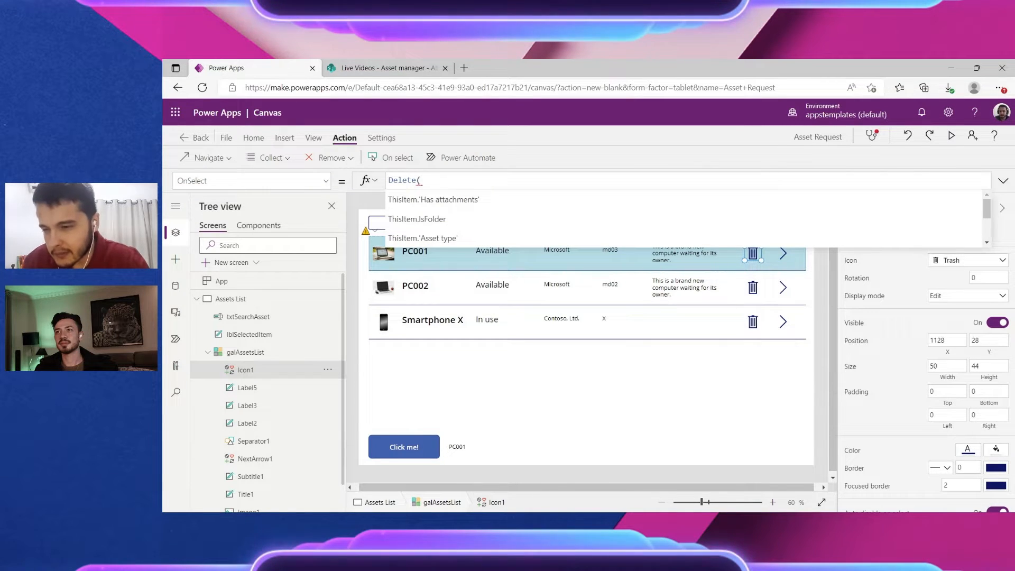
pyautogui.scroll(-1, 487, 195)
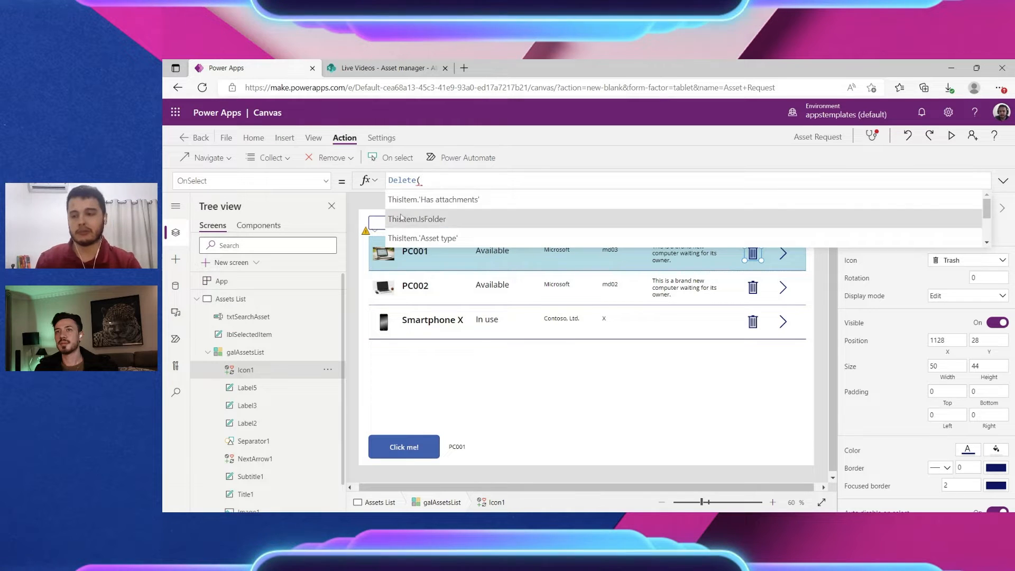
pyautogui.click(418, 182)
pyautogui.write('re')
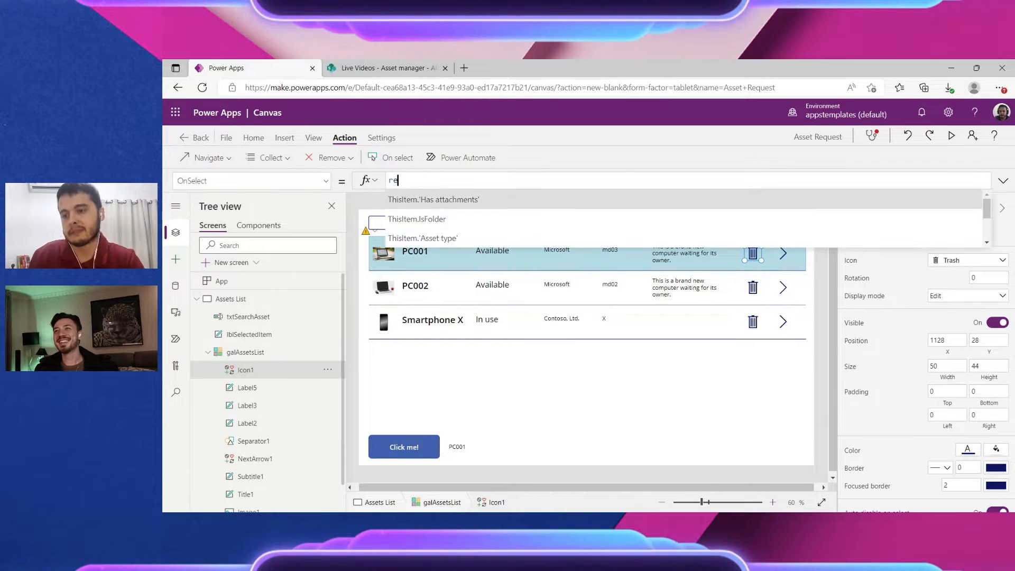
pyautogui.write('mo')
pyautogui.click(393, 198)
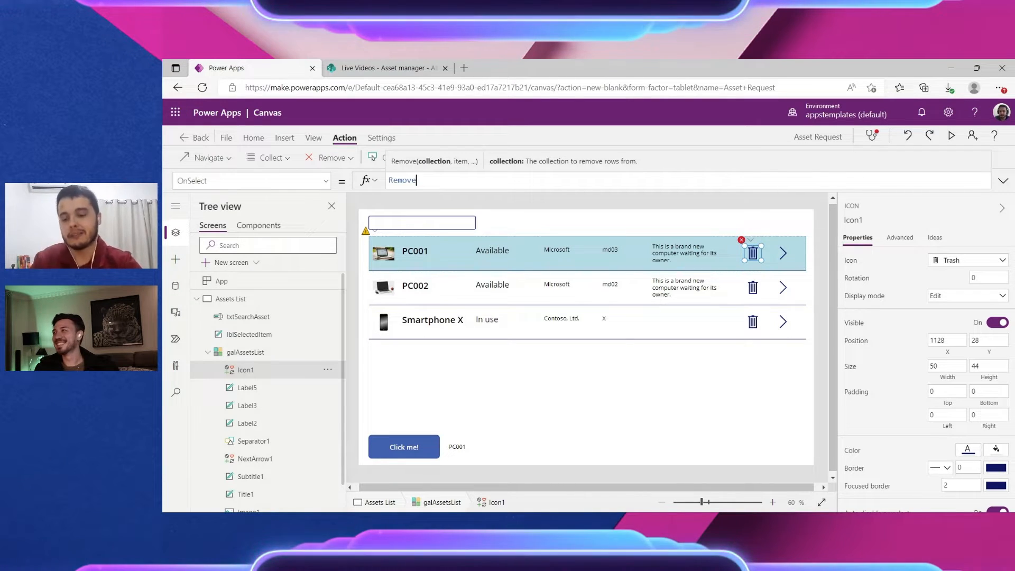
pyautogui.press('BackSpace')
pyautogui.write('(')
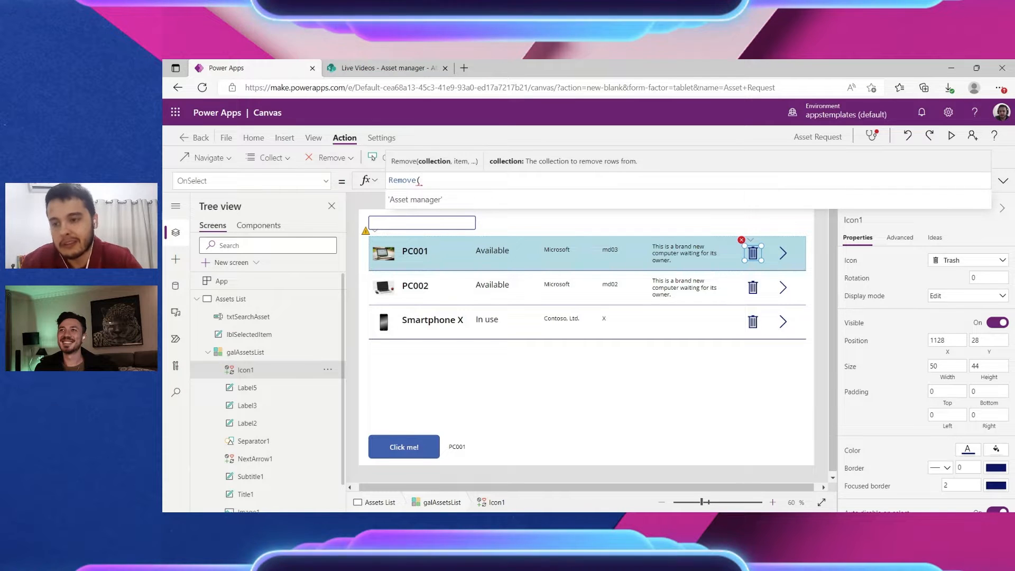
pyautogui.click(407, 201)
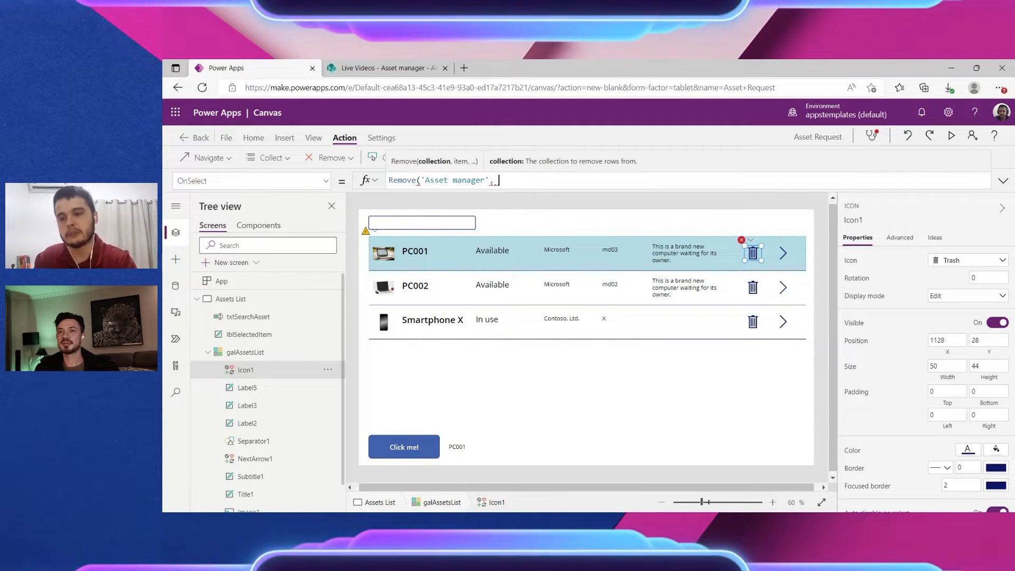
pyautogui.write(', ThisItem')
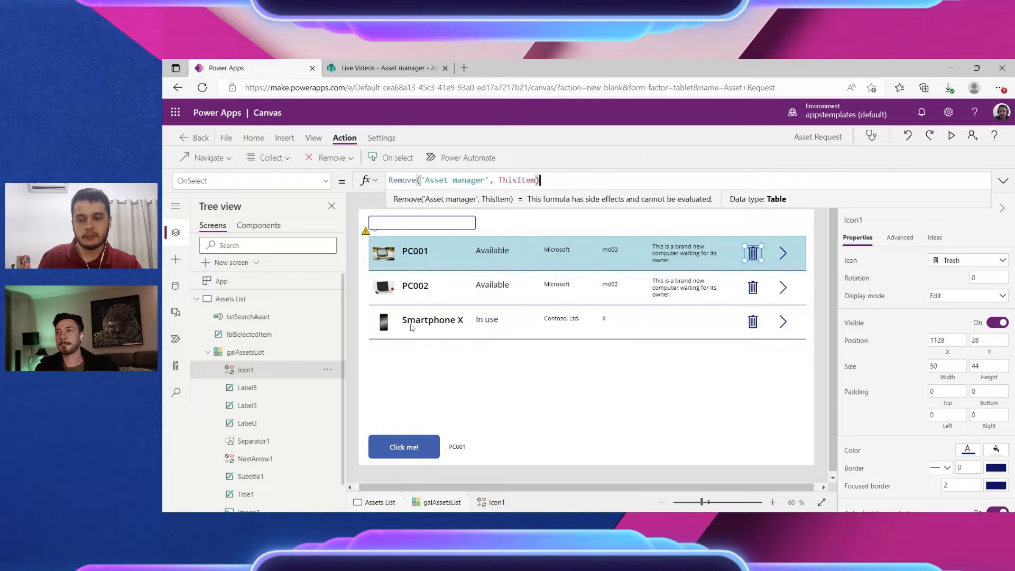
# Step: Preview the app, delete Smartphone X with its trash icon, then switch to the SharePoint Asset manager tab
pyautogui.click(950, 135)
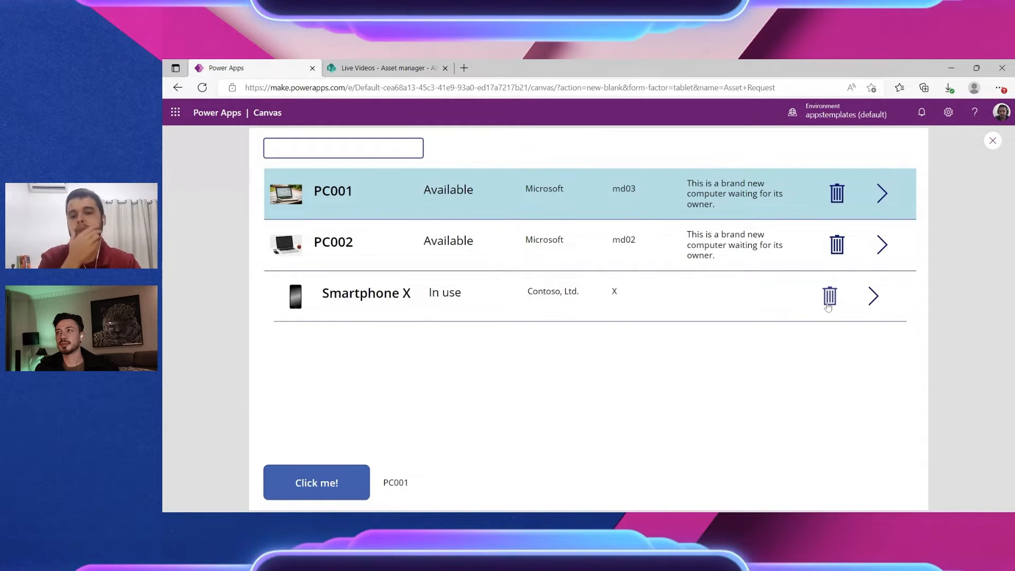
pyautogui.click(829, 297)
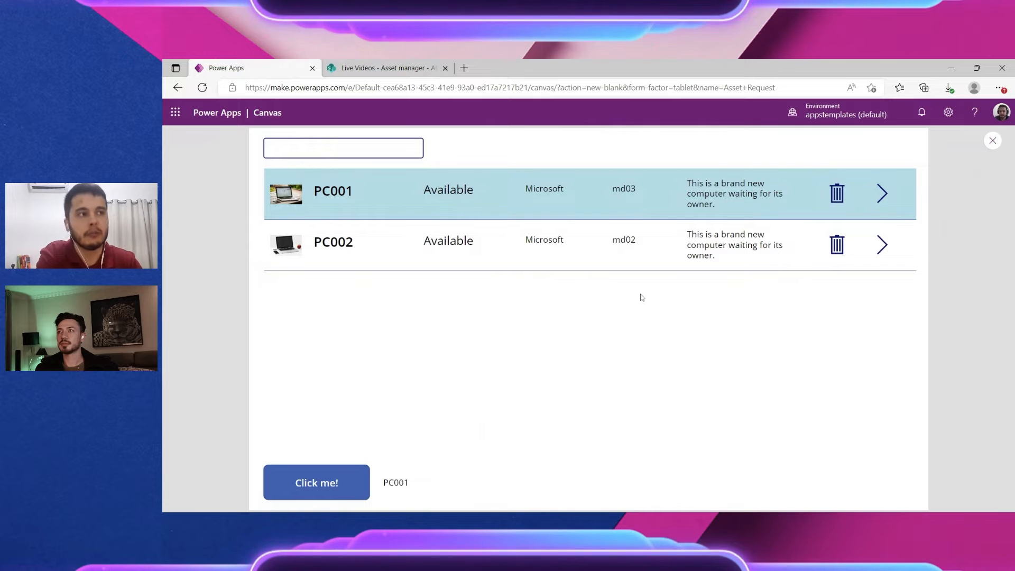
pyautogui.click(404, 68)
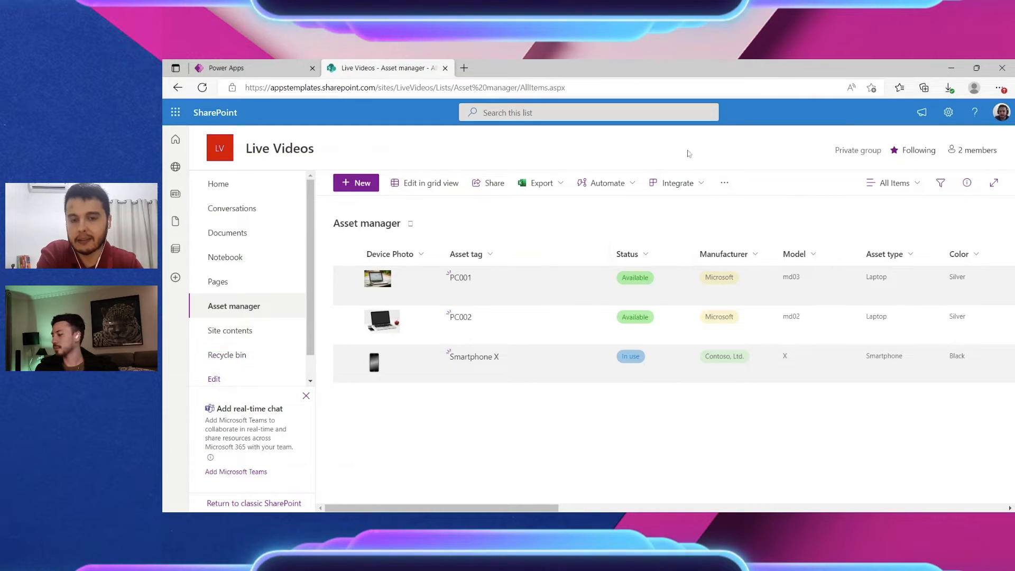
# Step: Reload the Asset manager list, check the empty recycle bin, then return to the Power Apps preview
pyautogui.click(207, 87)
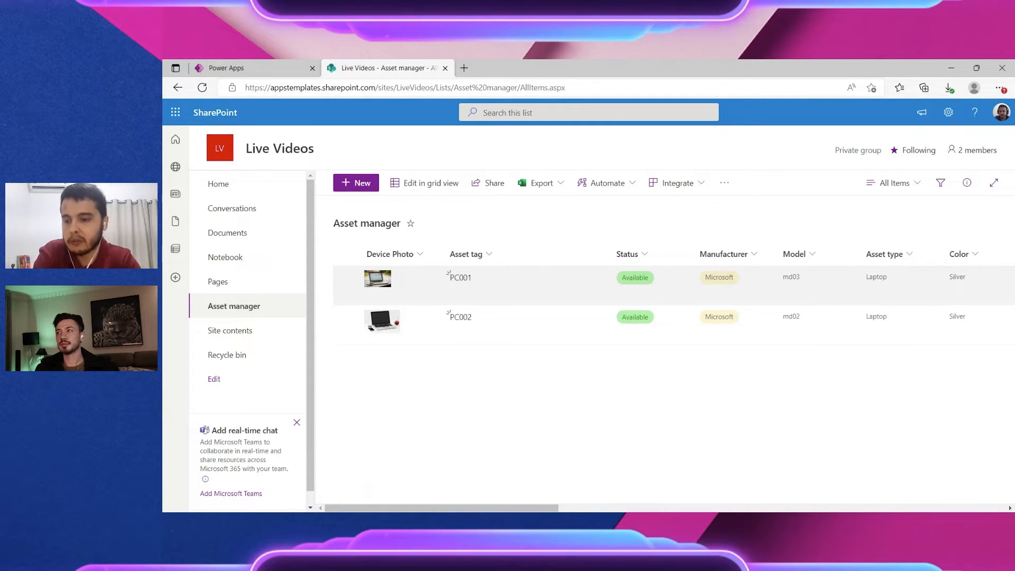
pyautogui.click(233, 356)
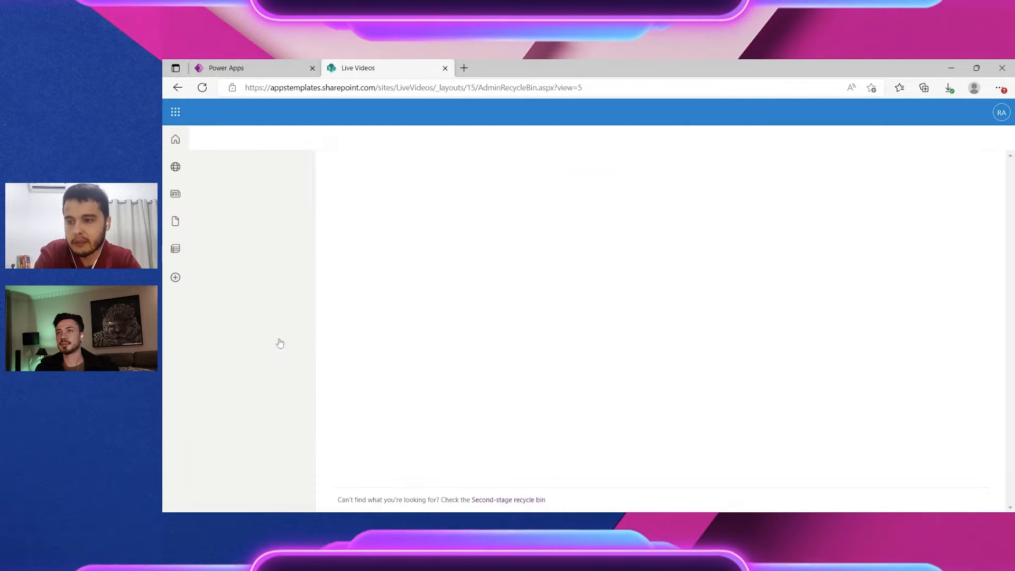
pyautogui.click(346, 292)
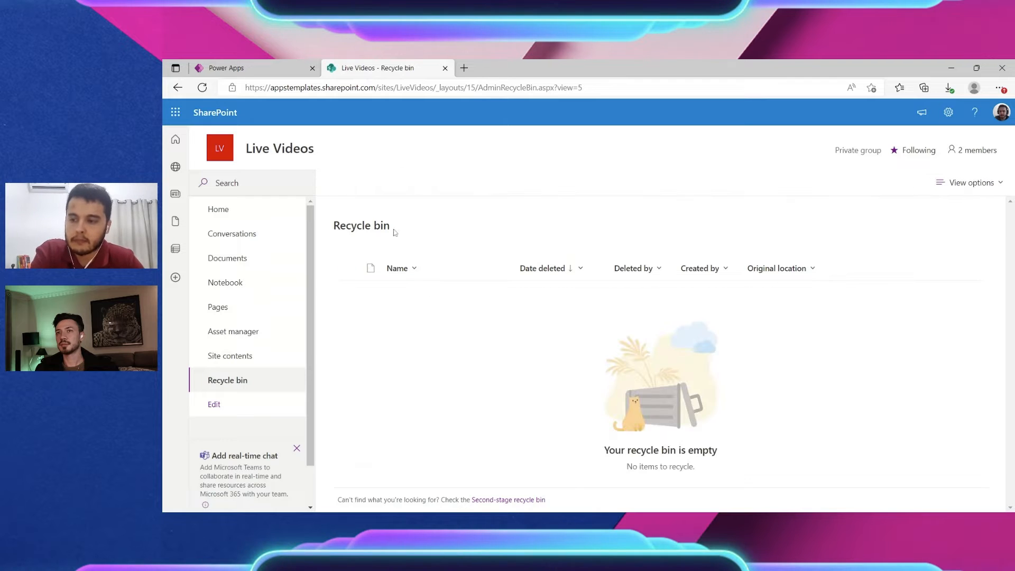
pyautogui.click(262, 329)
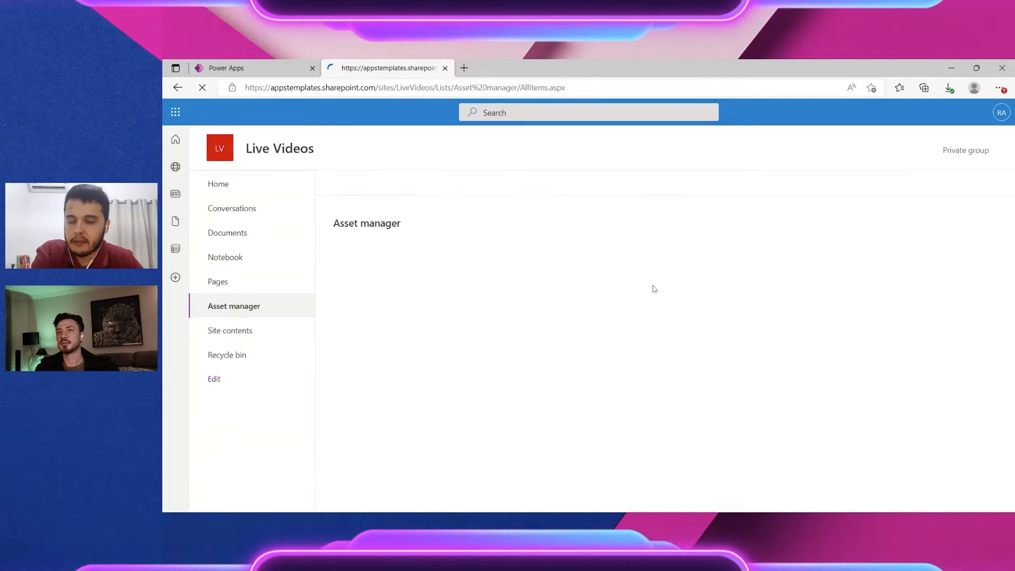
pyautogui.click(324, 71)
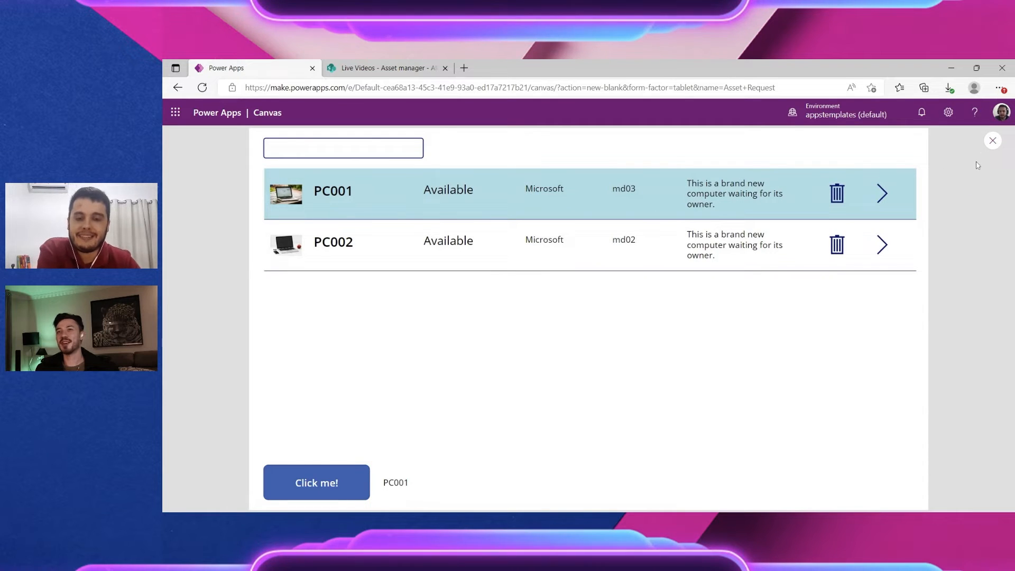
# Step: Close the preview, run it once more, then close it again back to Studio
pyautogui.click(993, 140)
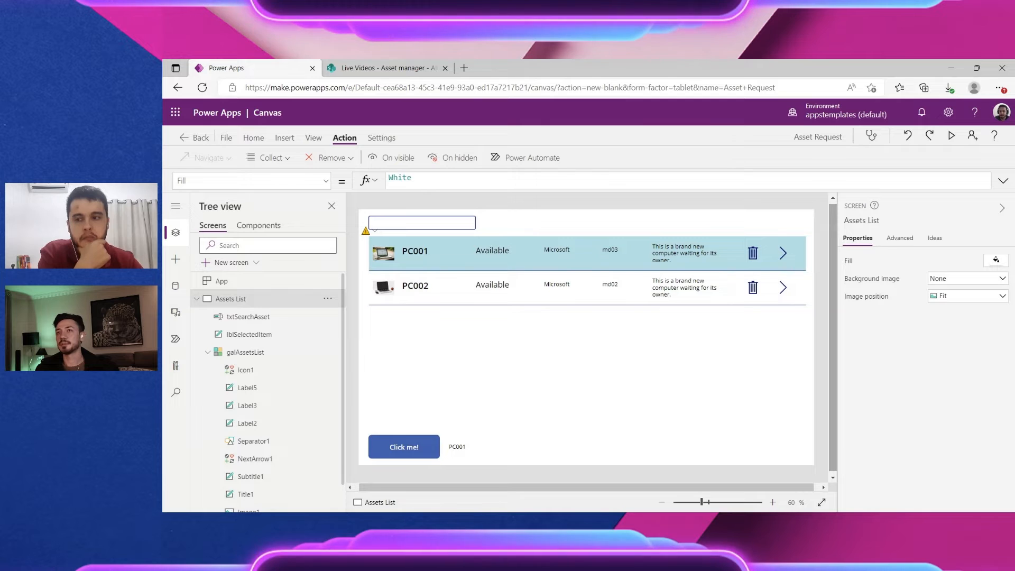
pyautogui.click(950, 136)
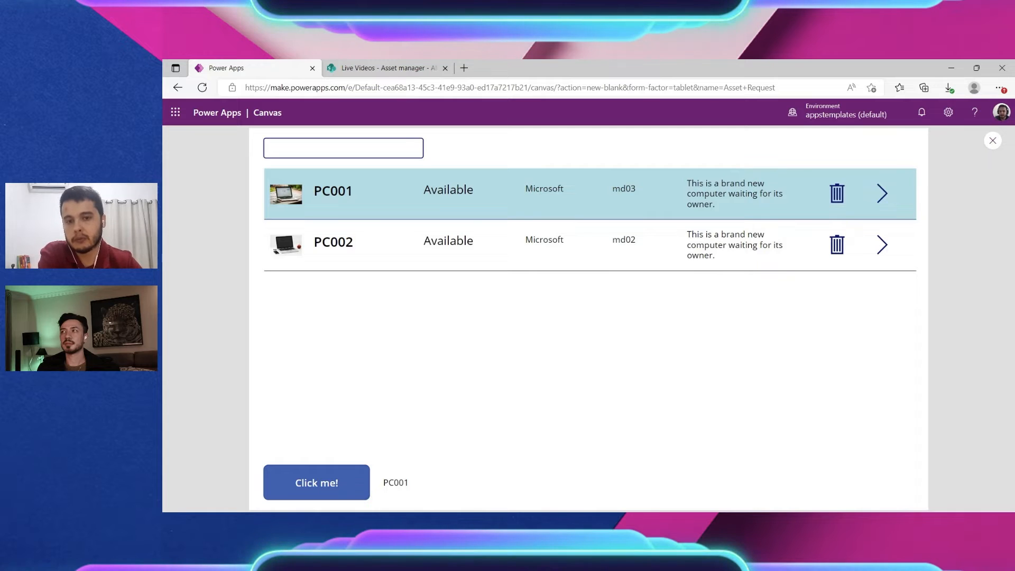
pyautogui.click(992, 141)
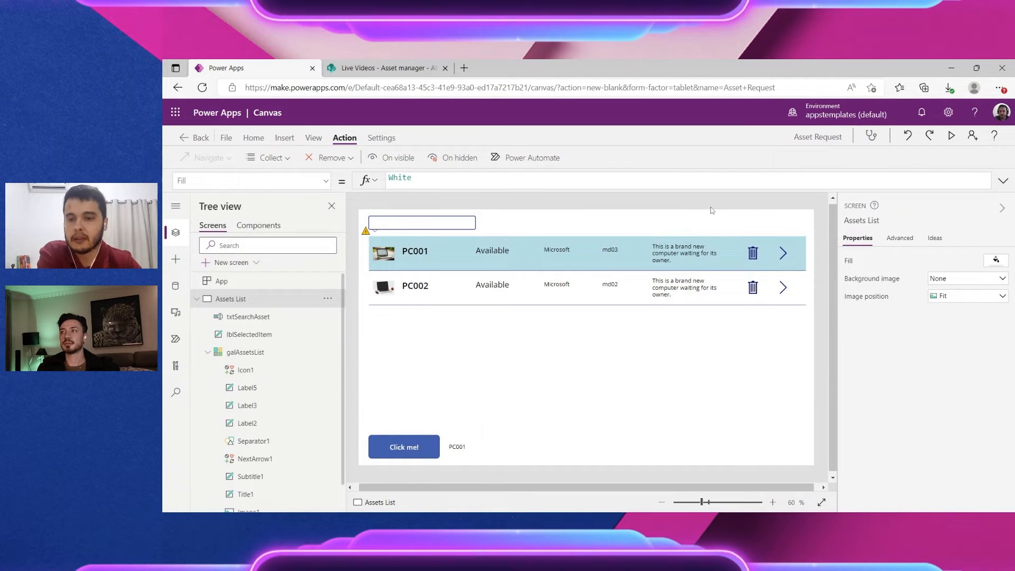
# Step: Insert a Reload icon and place it at the top right beside the search box
pyautogui.click(286, 138)
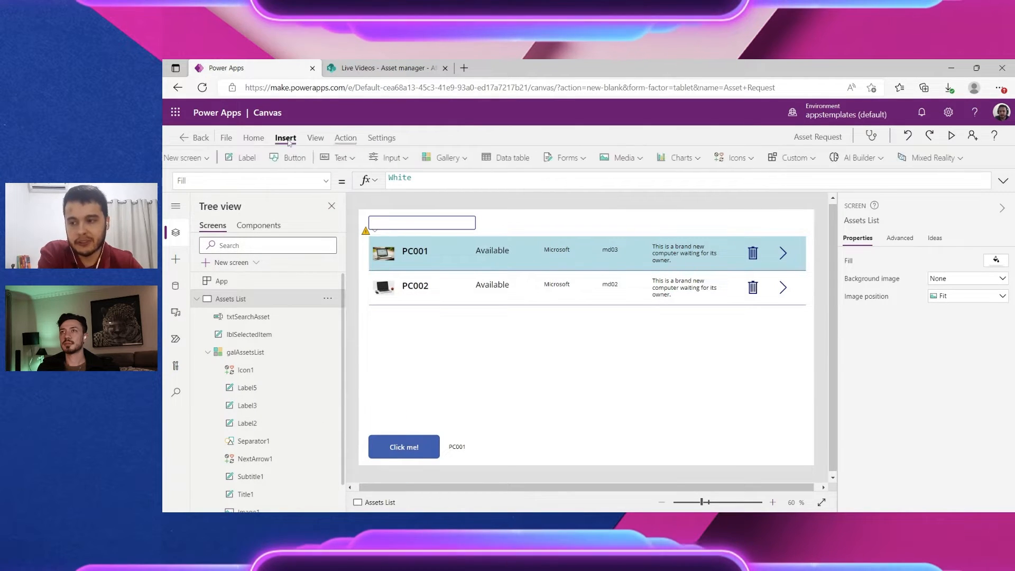
pyautogui.click(766, 157)
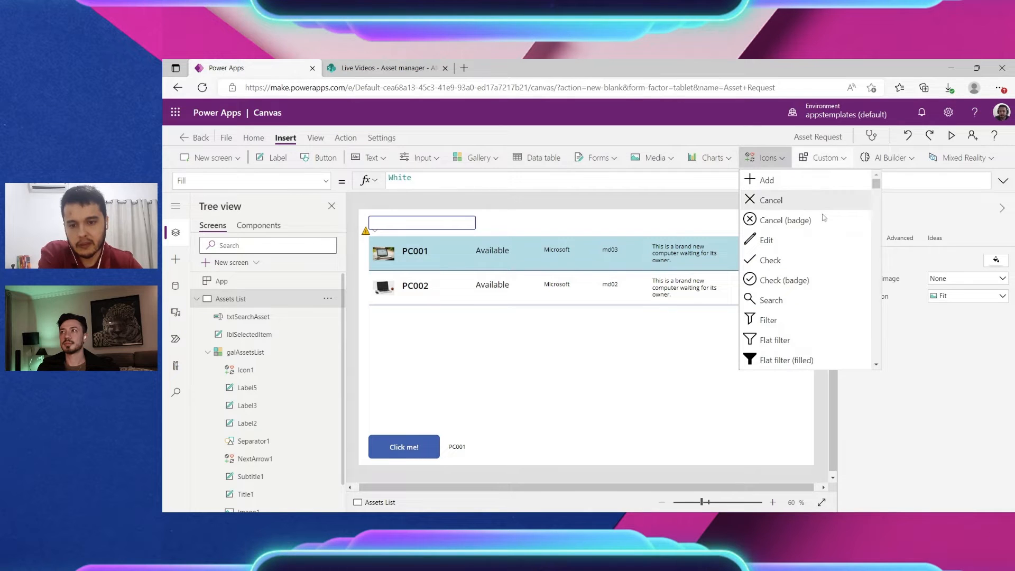
pyautogui.scroll(-3, 823, 217)
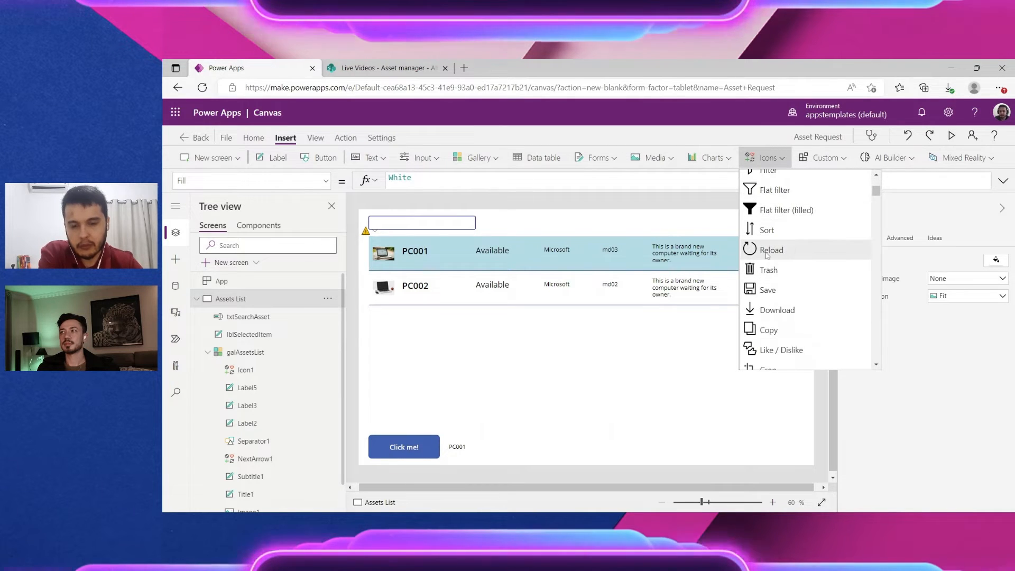
pyautogui.click(767, 255)
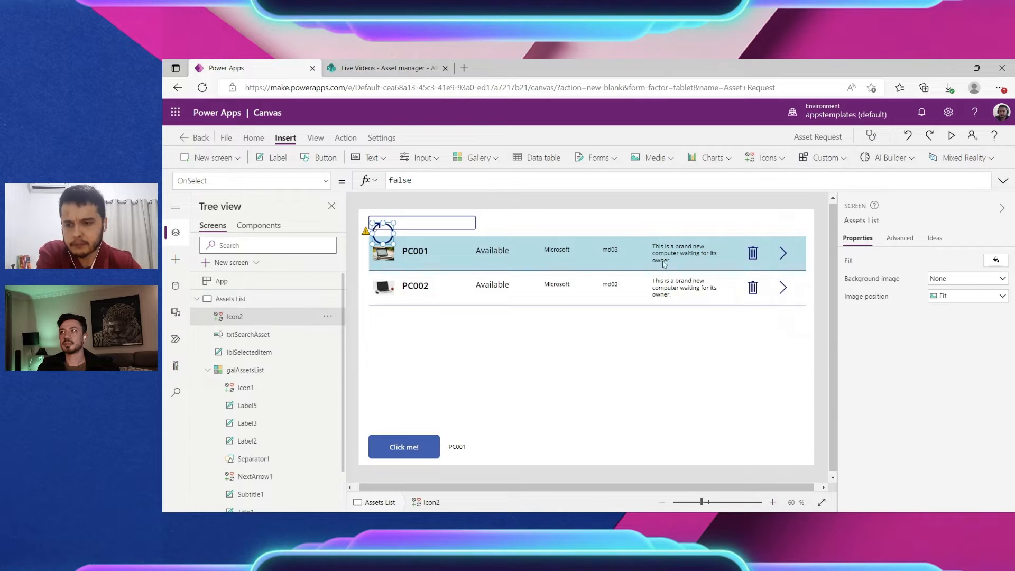
pyautogui.moveTo(383, 234); pyautogui.dragTo(729, 316)
pyautogui.click(607, 477)
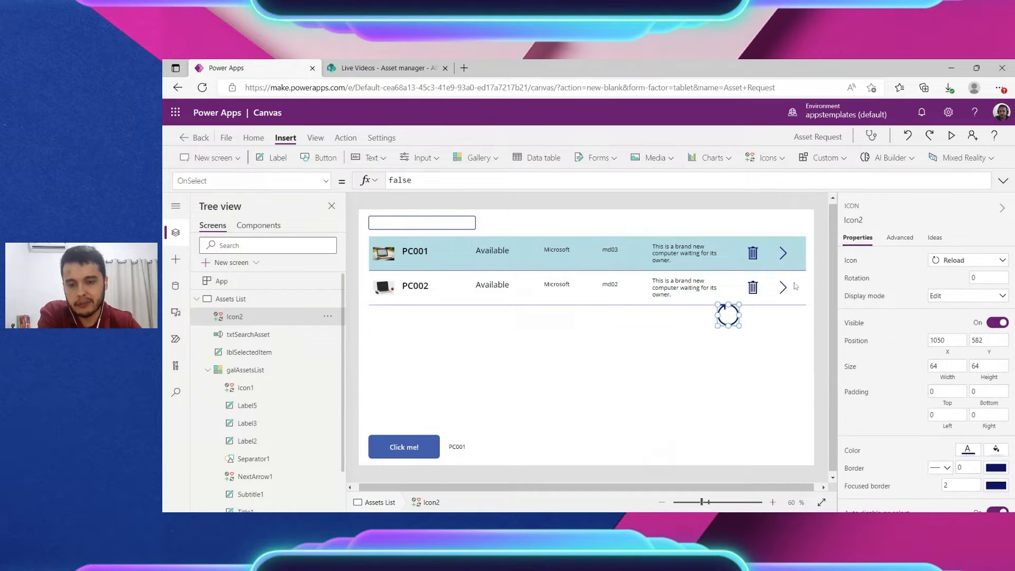
pyautogui.moveTo(795, 286); pyautogui.dragTo(798, 228)
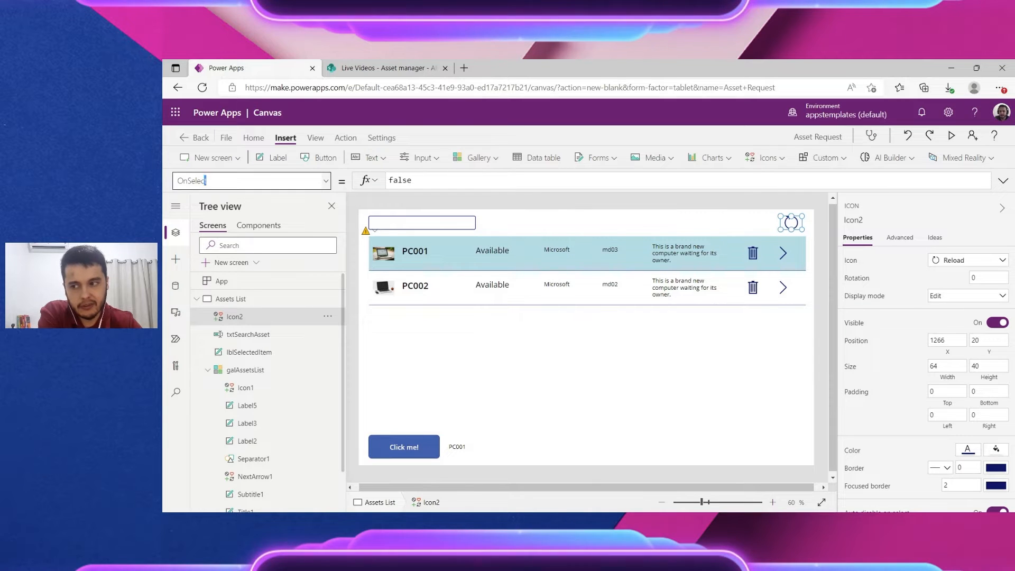
# Step: Set the reload icon's OnSelect to Refresh('Asset manager') and preview the app
pyautogui.click(352, 139)
pyautogui.click(386, 159)
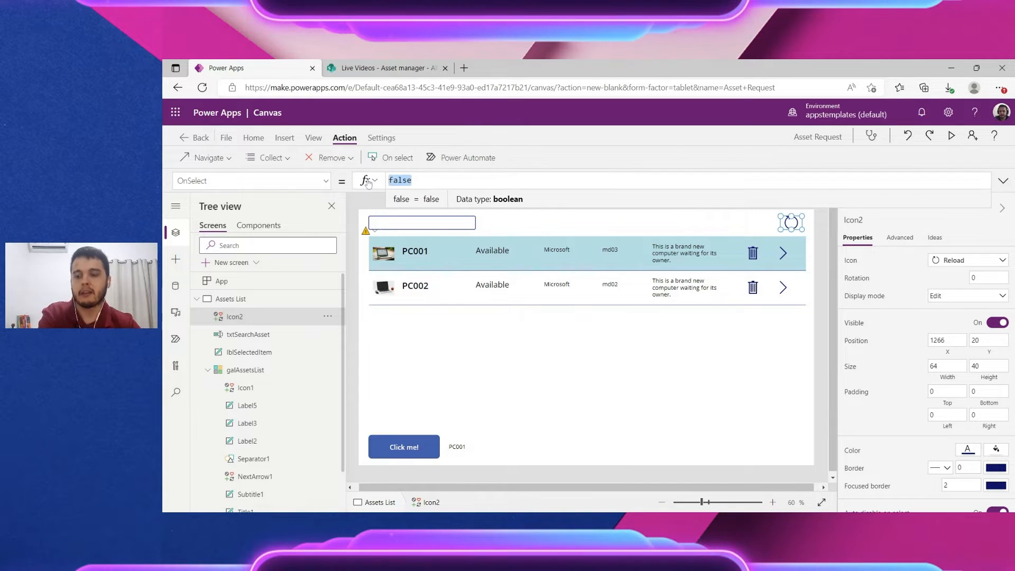
pyautogui.press('BackSpace')
pyautogui.write('Re')
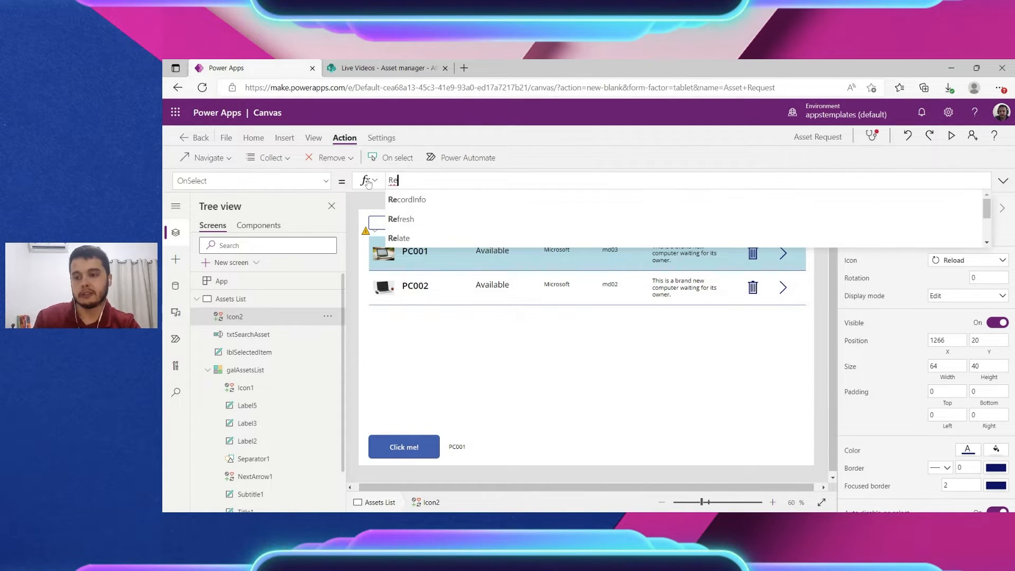
pyautogui.write('fresh(')
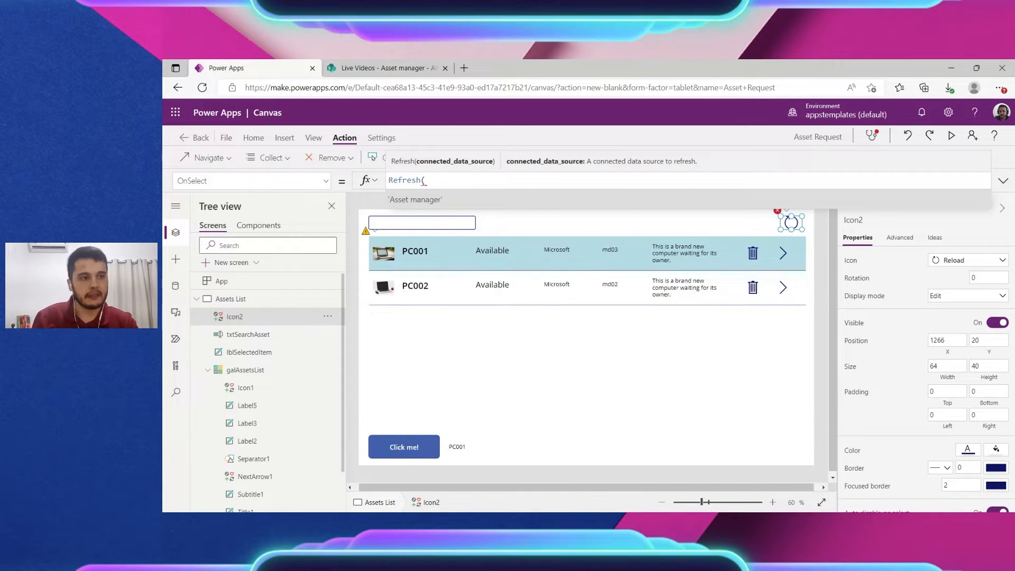
pyautogui.click(417, 204)
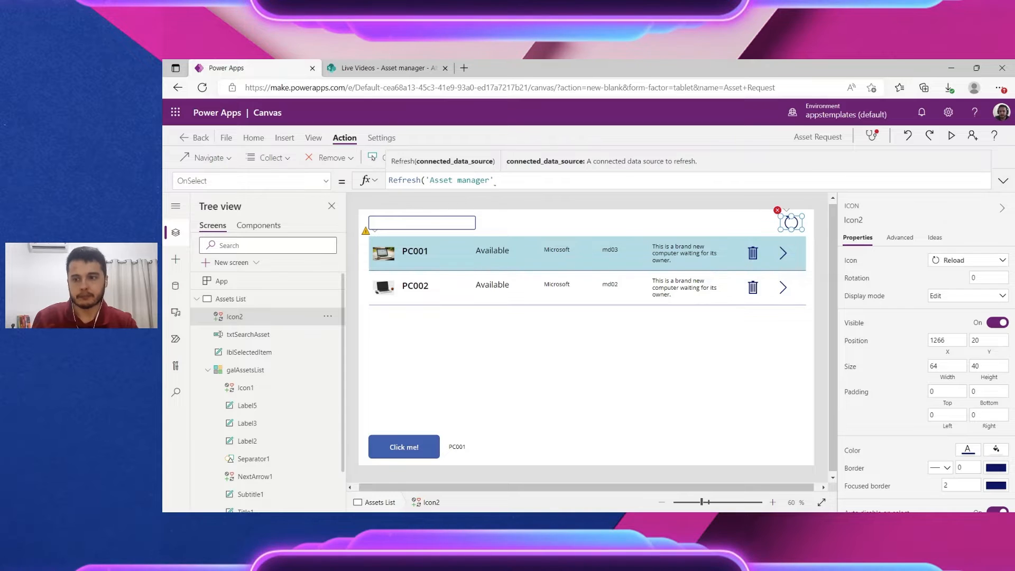
pyautogui.write(')')
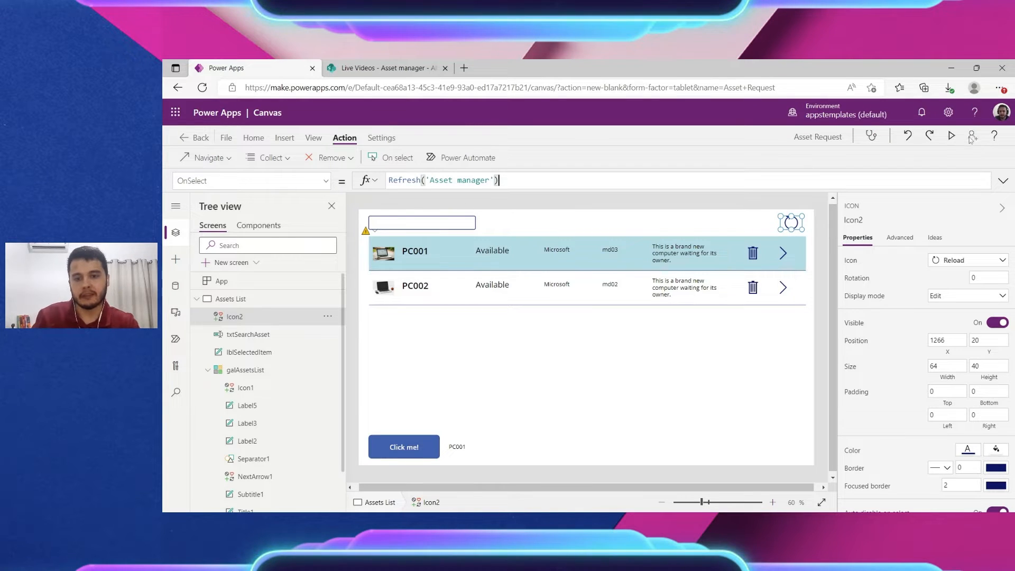
pyautogui.click(951, 135)
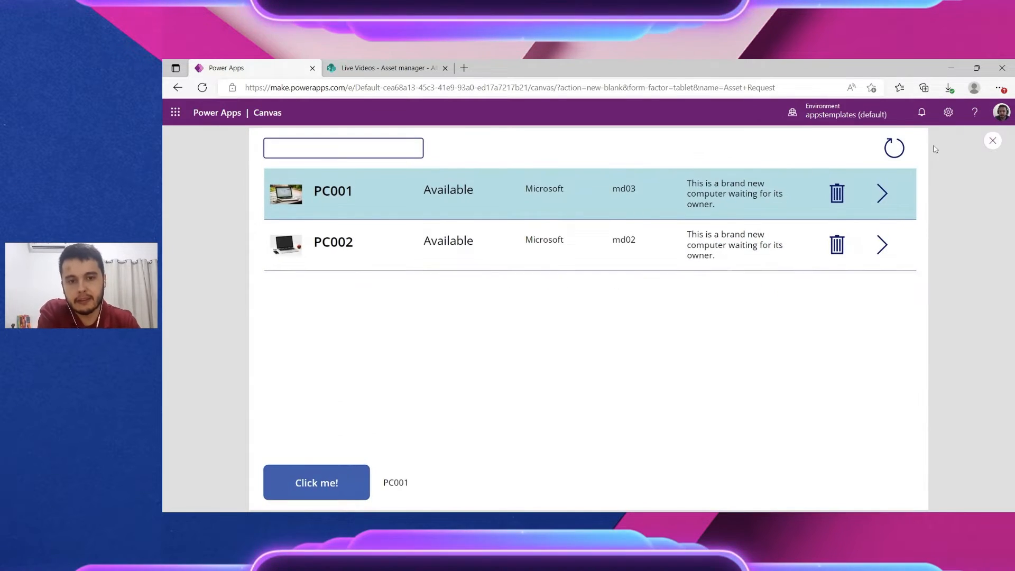
# Step: Refresh the gallery in preview so Smartphone X appears, then close the preview
pyautogui.click(897, 148)
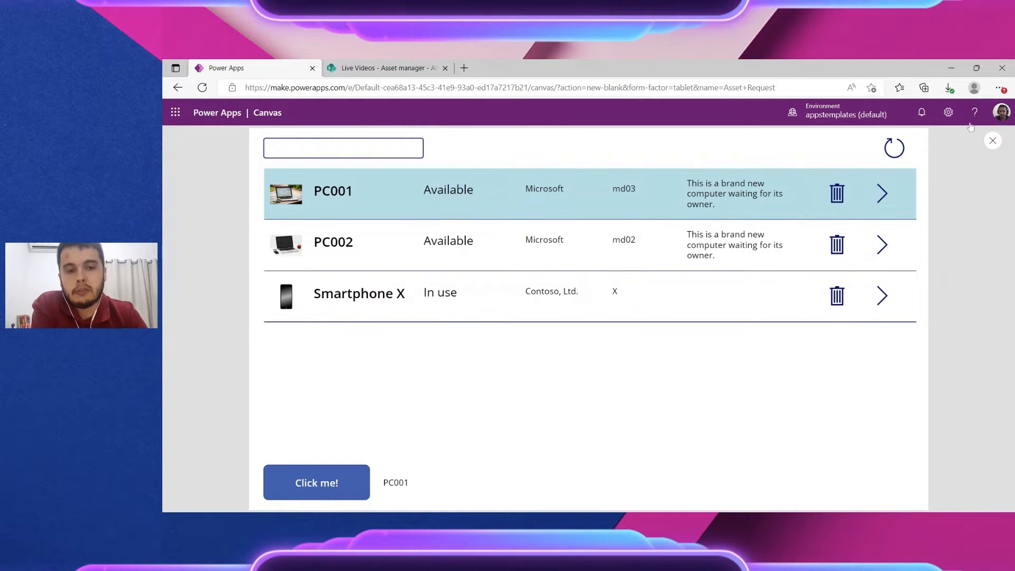
pyautogui.click(992, 141)
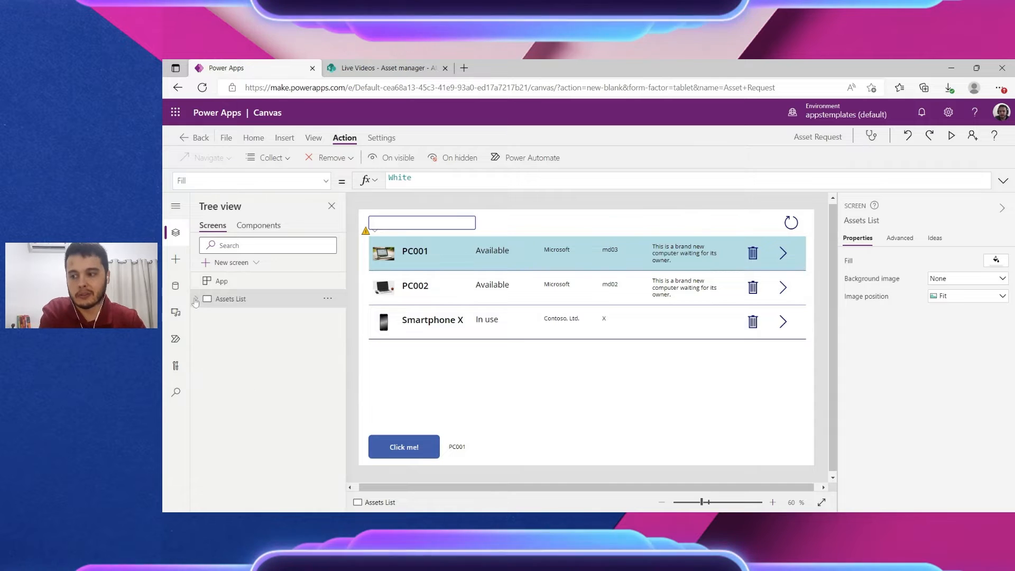
# Step: Show the Insert pane with Media and Layout expanded, scrolled to the Container control
pyautogui.click(175, 259)
pyautogui.scroll(-3, 226, 421)
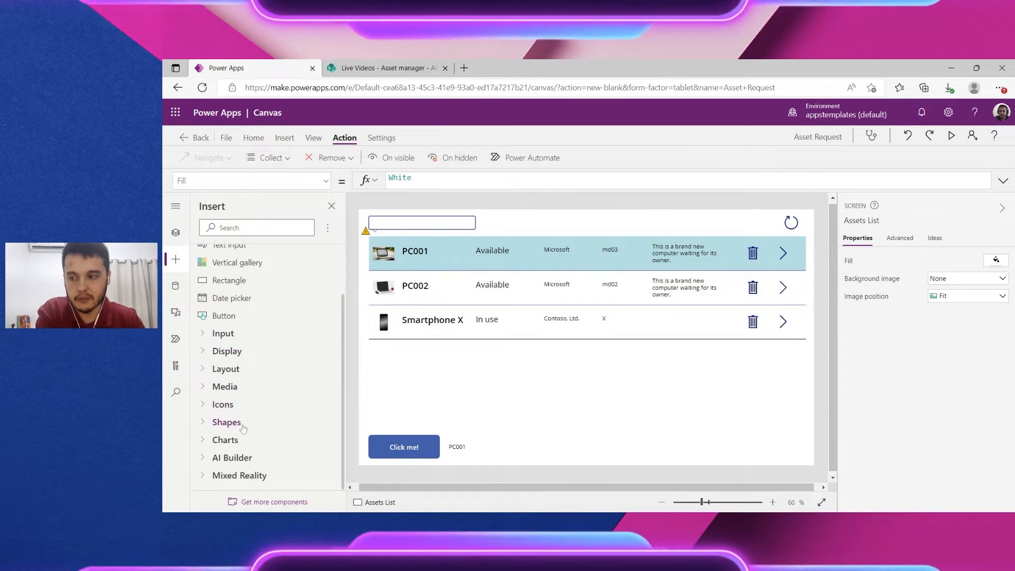
pyautogui.scroll(3, 243, 389)
pyautogui.scroll(-1, 212, 427)
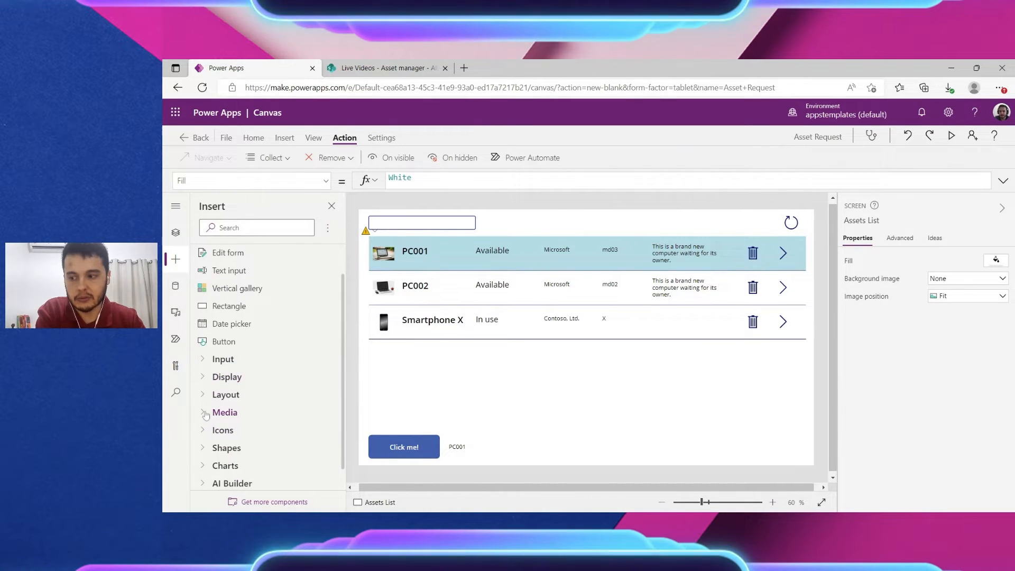
pyautogui.click(212, 421)
pyautogui.click(212, 401)
pyautogui.scroll(-3, 212, 394)
pyautogui.scroll(-3, 212, 394)
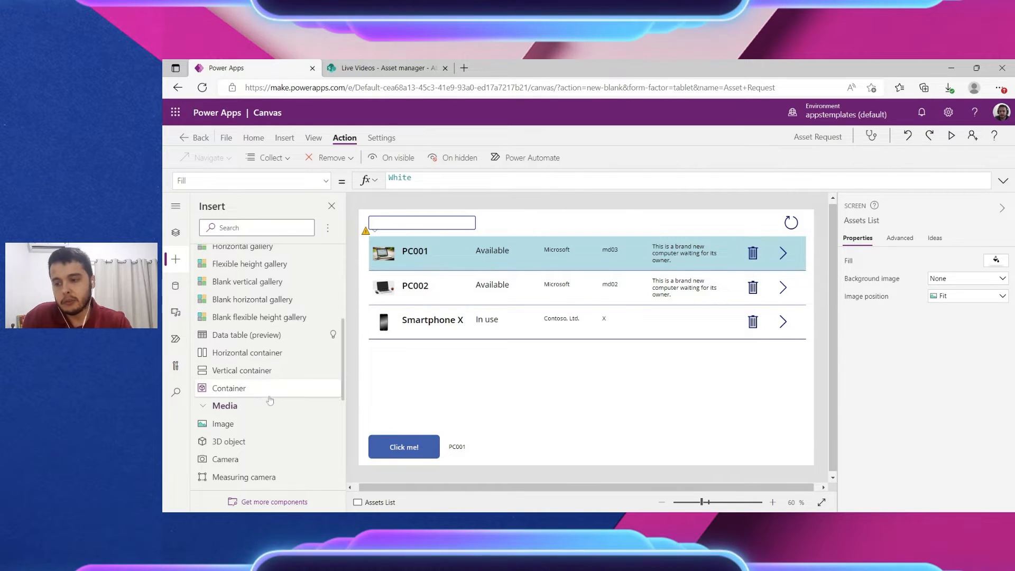
# Step: Insert a container, enlarge it over the screen, and fill it light grey
pyautogui.click(229, 388)
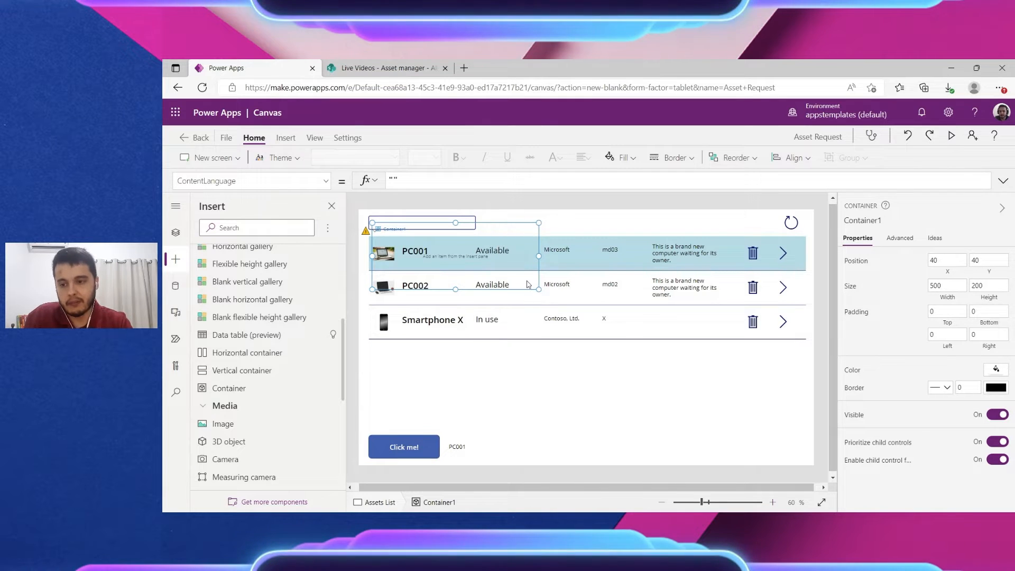
pyautogui.moveTo(499, 221); pyautogui.dragTo(784, 413)
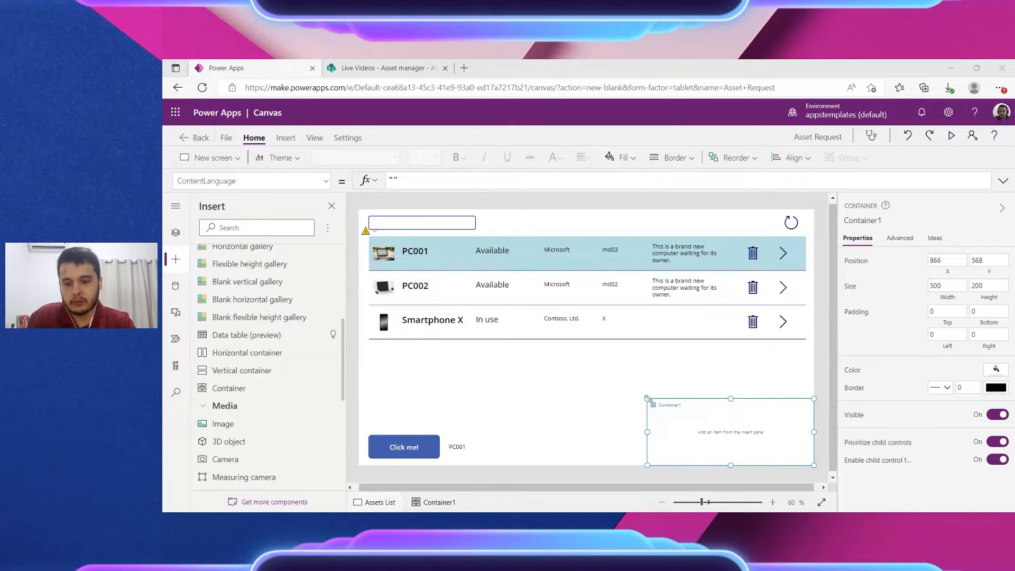
pyautogui.moveTo(647, 399); pyautogui.dragTo(360, 210)
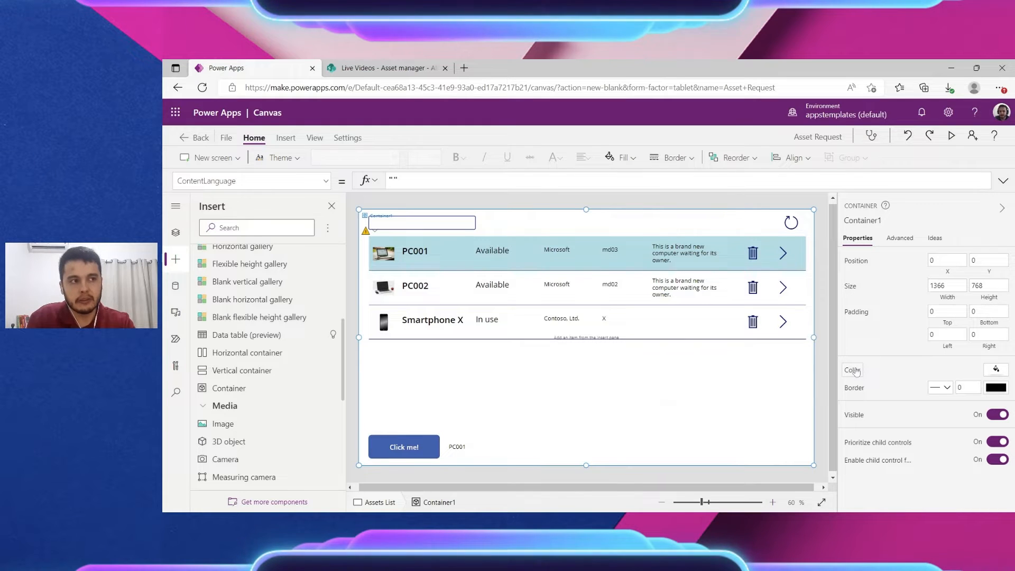
pyautogui.click(993, 371)
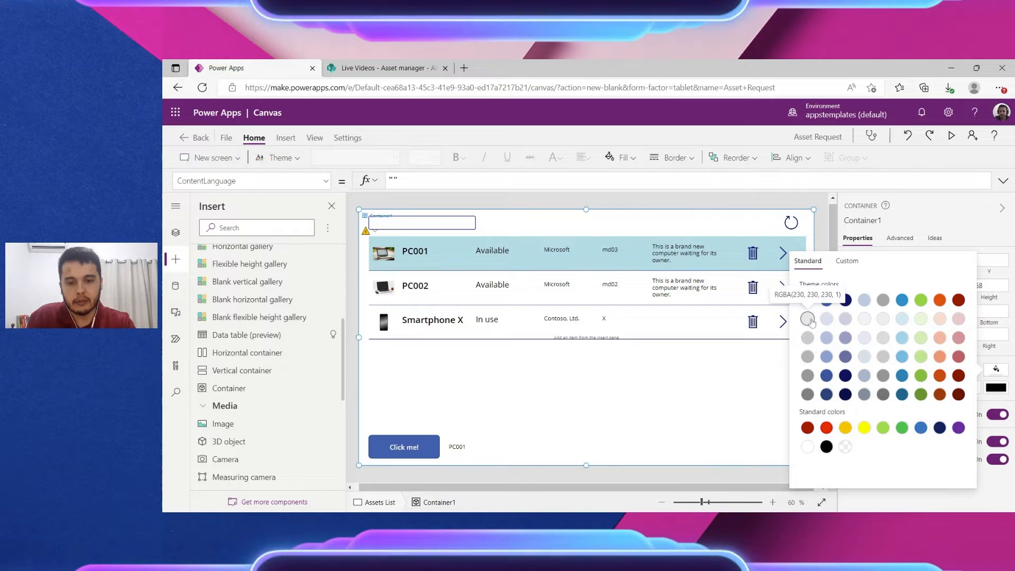
pyautogui.click(807, 337)
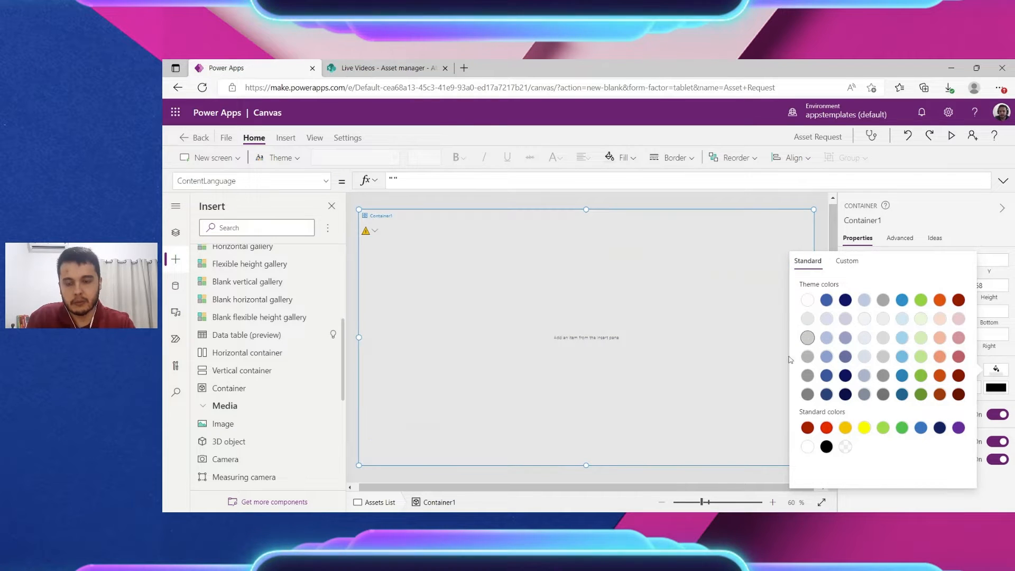
pyautogui.click(702, 394)
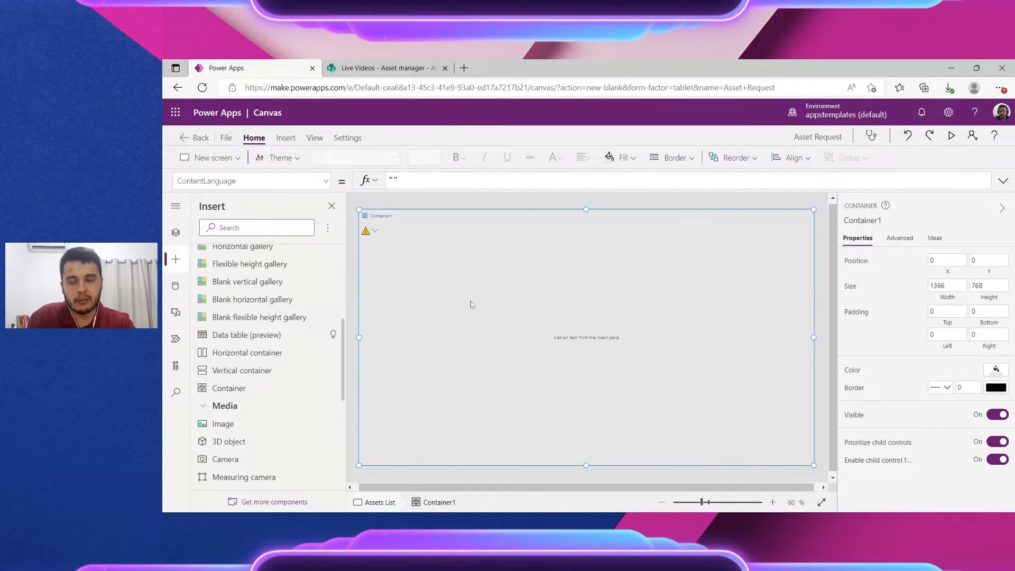
# Step: Shrink Container1 to 832 by 464 so the gallery shows behind it
pyautogui.click(502, 204)
pyautogui.click(363, 217)
pyautogui.moveTo(359, 210); pyautogui.dragTo(538, 311)
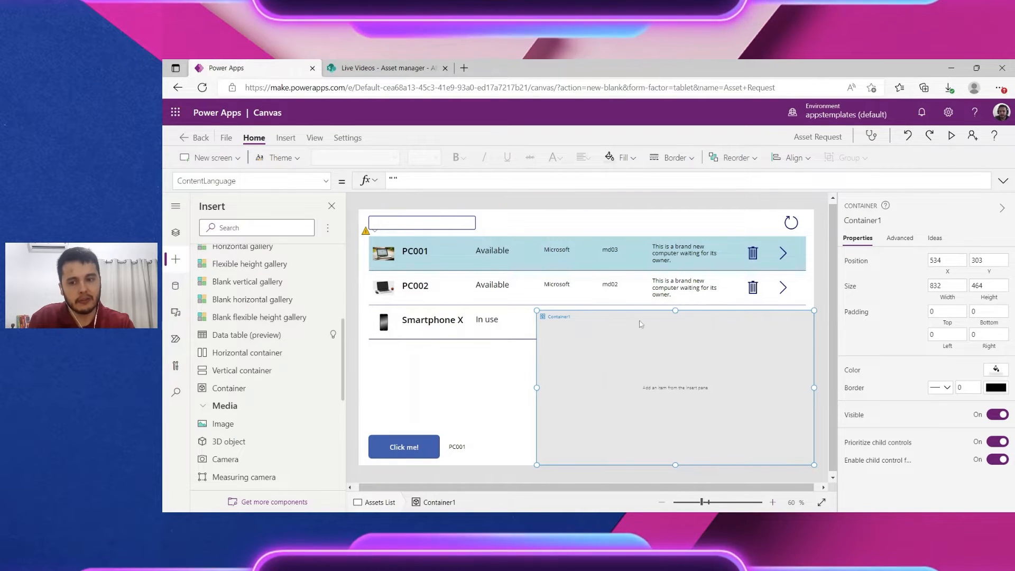
pyautogui.click(176, 232)
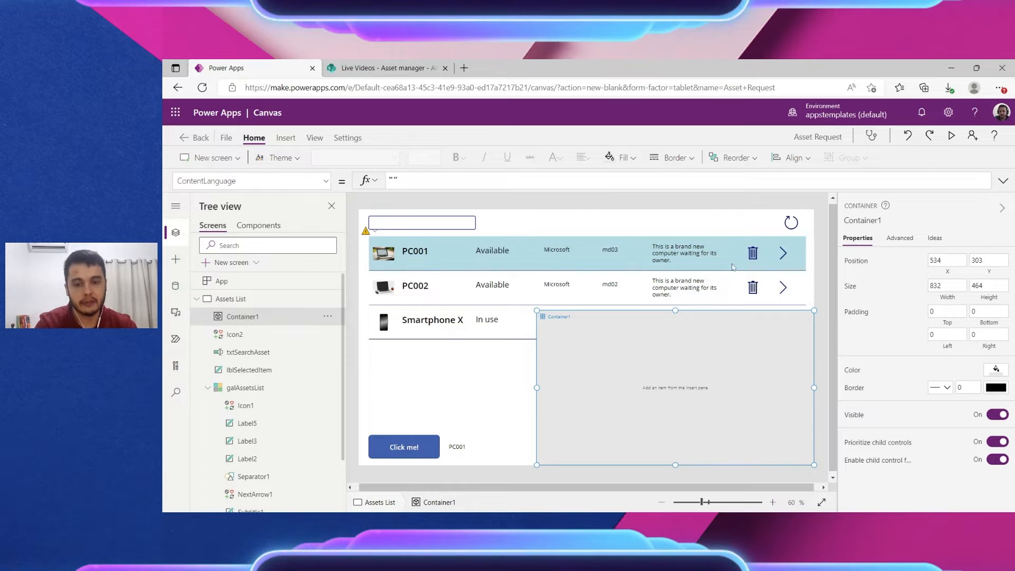
# Step: Stretch Container1 to 1366 by 767 at position 0,0, covering the gallery
pyautogui.click(753, 256)
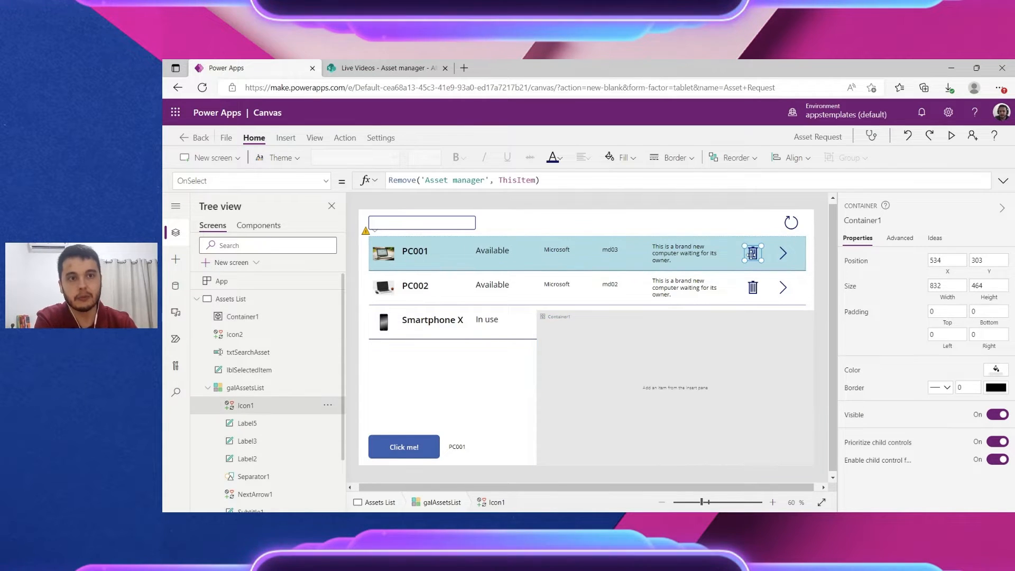
pyautogui.click(579, 316)
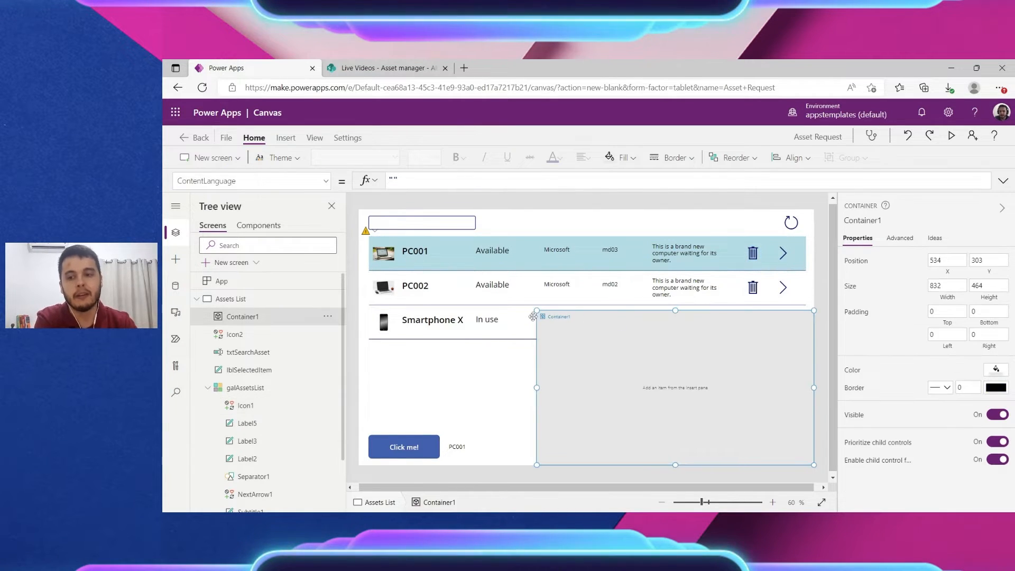
pyautogui.moveTo(532, 317); pyautogui.dragTo(343, 201)
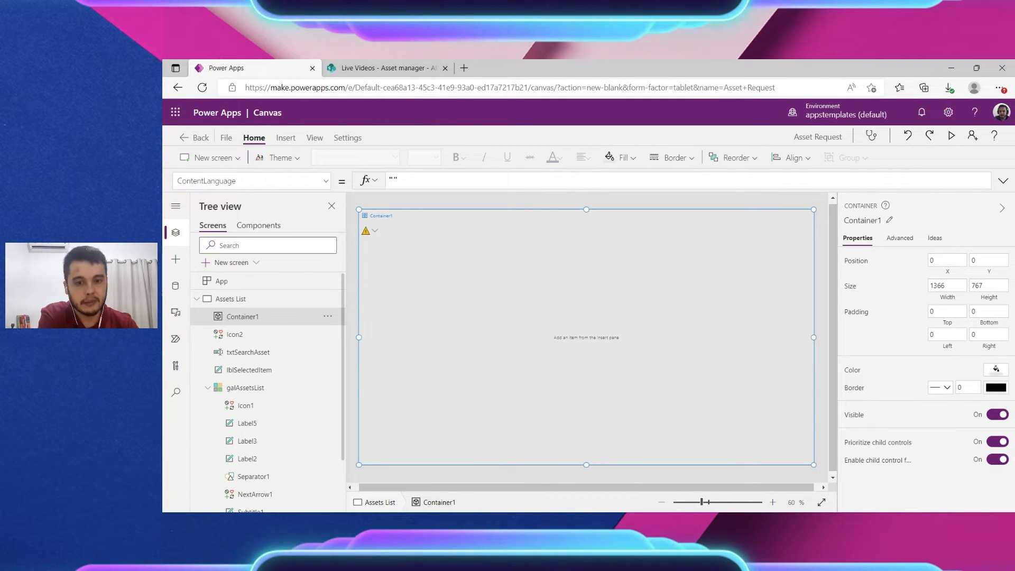
# Step: Change Container1's name in the properties panel to conDeleteConfirmation
pyautogui.click(863, 220)
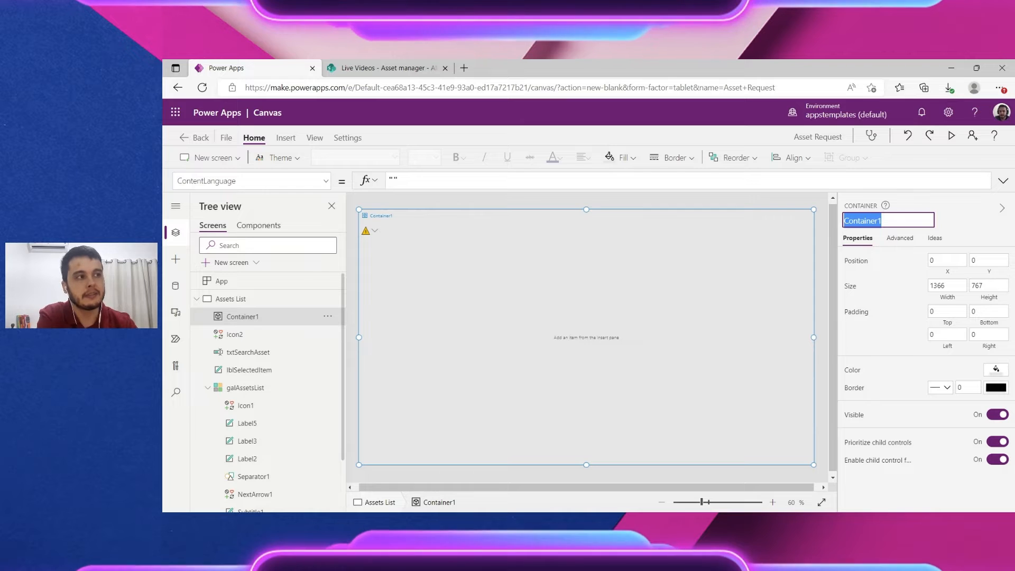
pyautogui.click(727, 261)
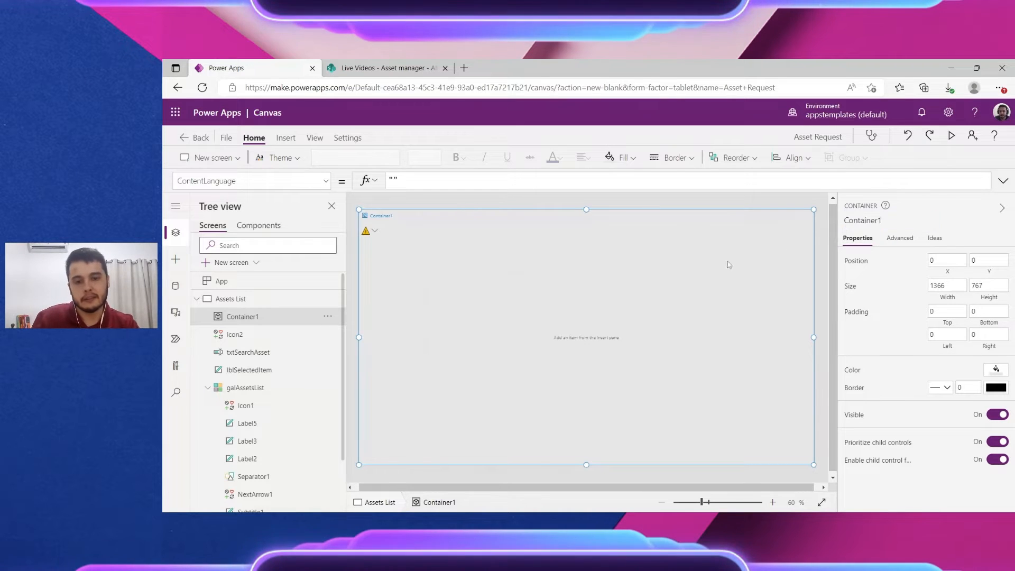
pyautogui.click(864, 221)
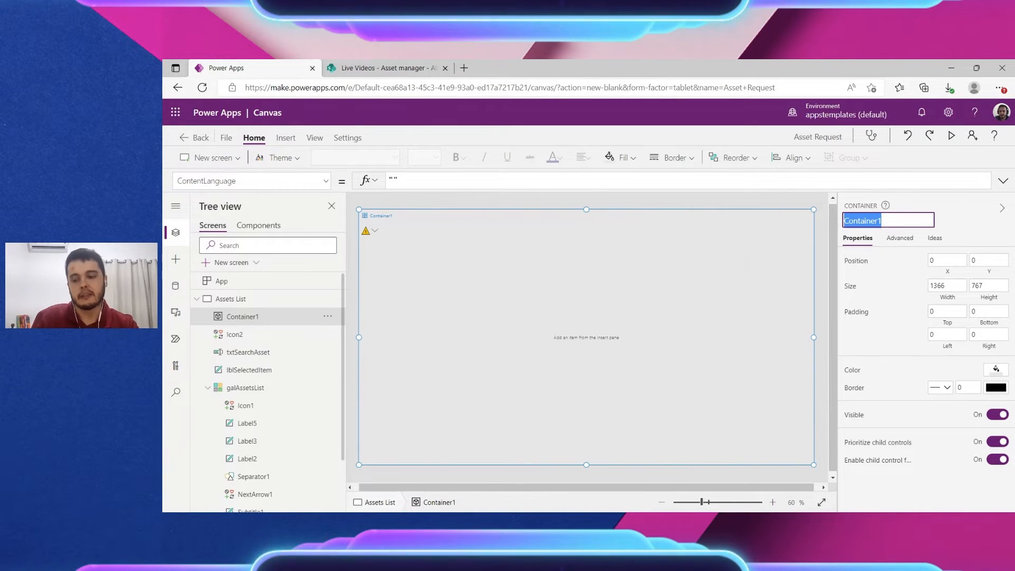
pyautogui.write('con')
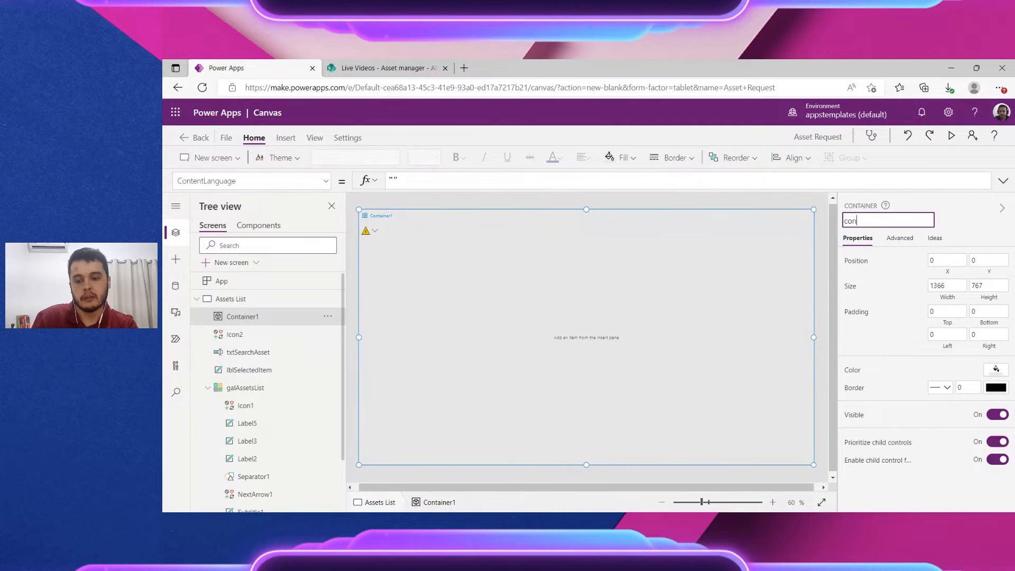
pyautogui.write('DeleteCon')
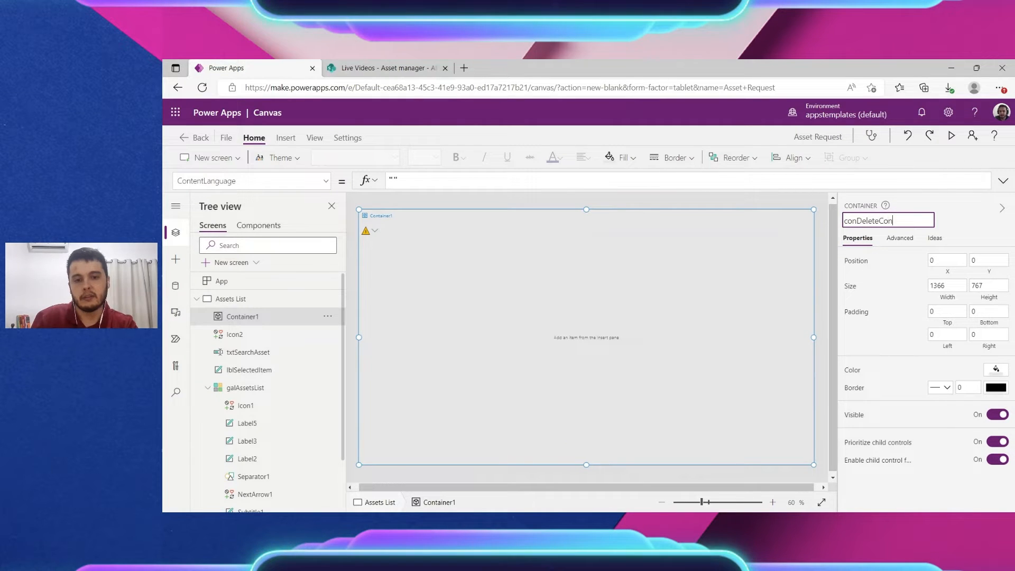
pyautogui.write('firmation')
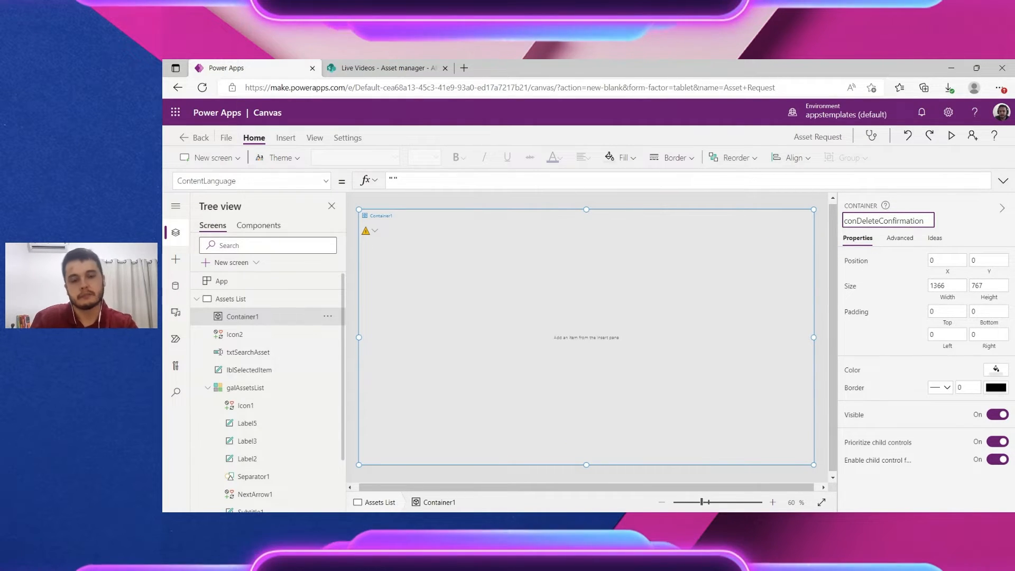
pyautogui.click(957, 224)
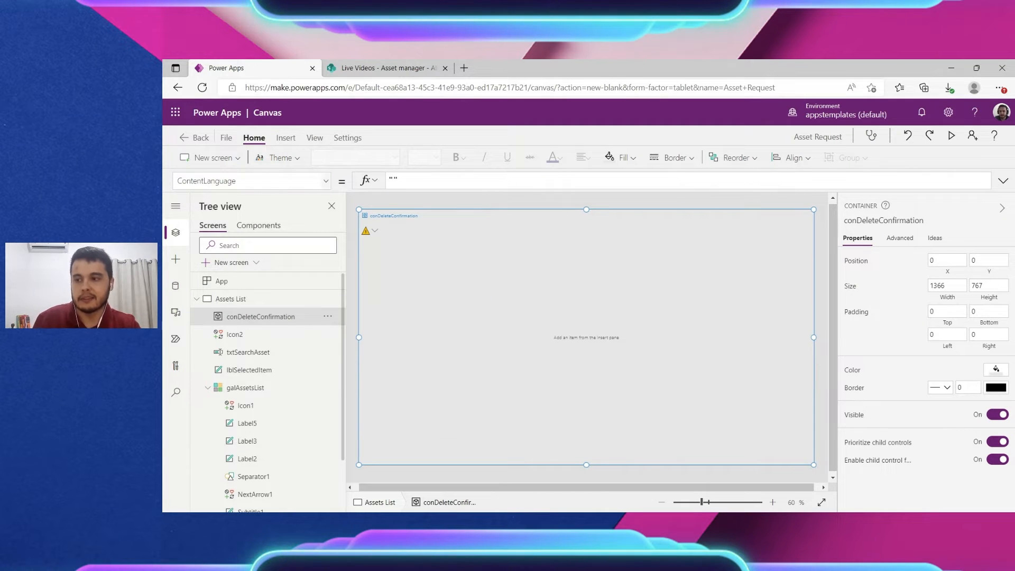
# Step: Insert a text label into conDeleteConfirmation, centre it, and size it 500 by 86
pyautogui.click(285, 138)
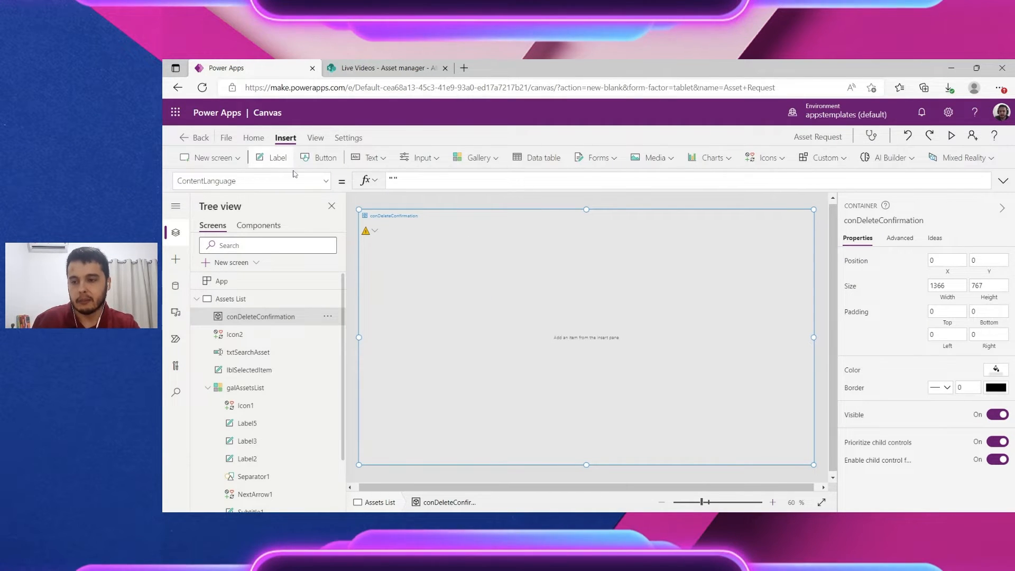
pyautogui.click(274, 157)
pyautogui.moveTo(386, 227); pyautogui.dragTo(530, 296)
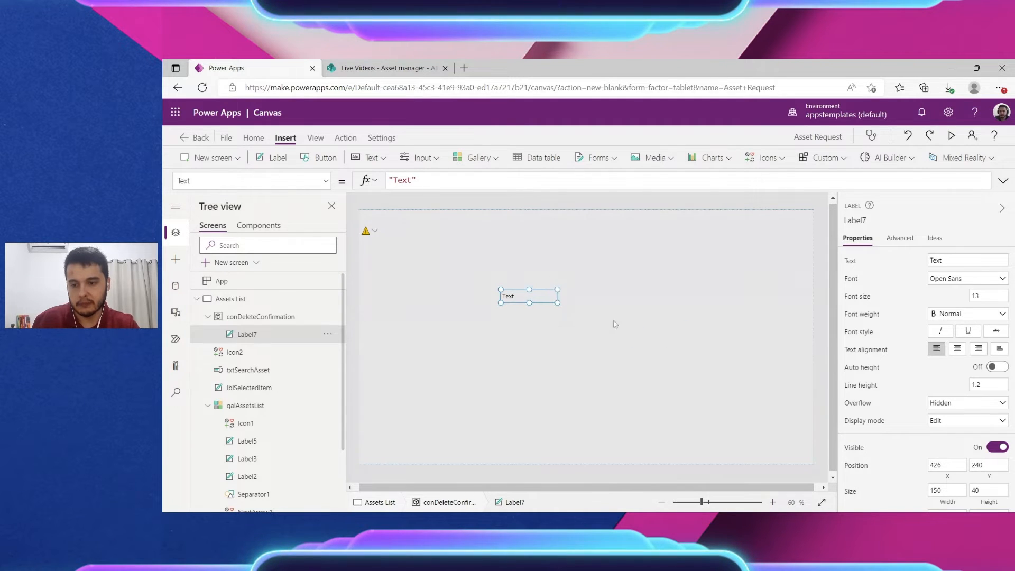
pyautogui.moveTo(616, 324); pyautogui.dragTo(667, 318)
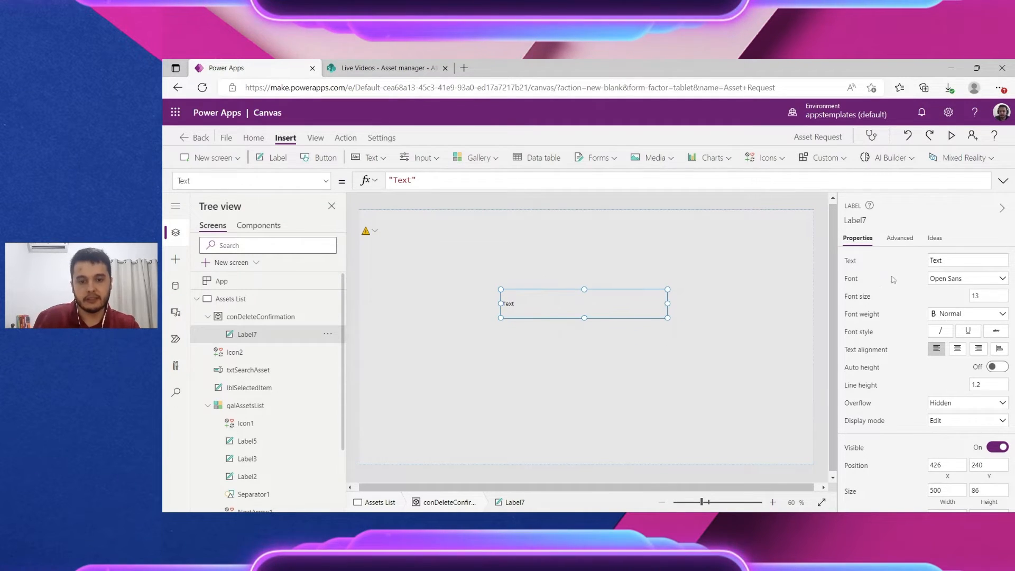
# Step: Set Label7's text to "Are you sure you want to delete this item?"
pyautogui.click(848, 262)
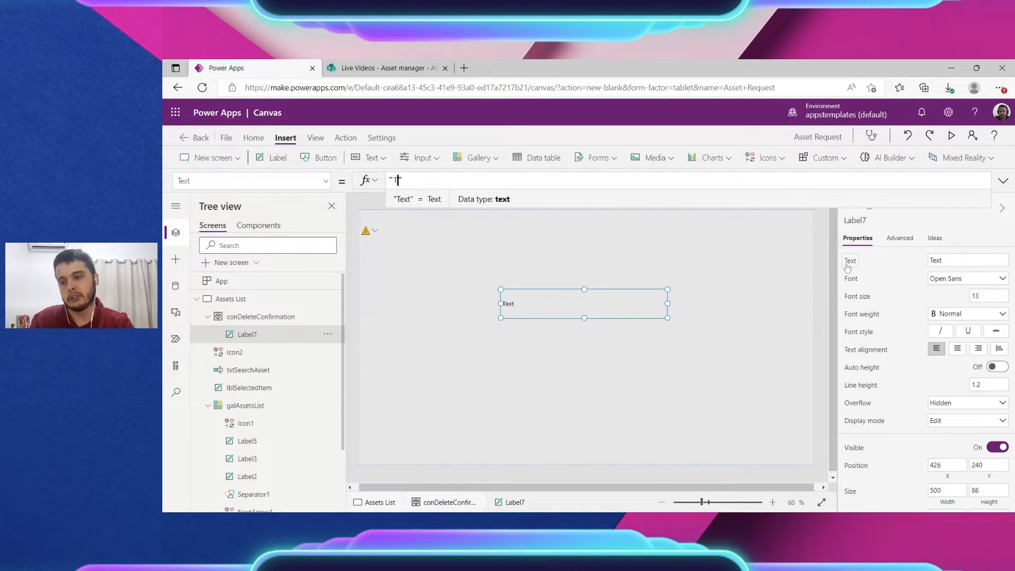
pyautogui.write('"Are you ')
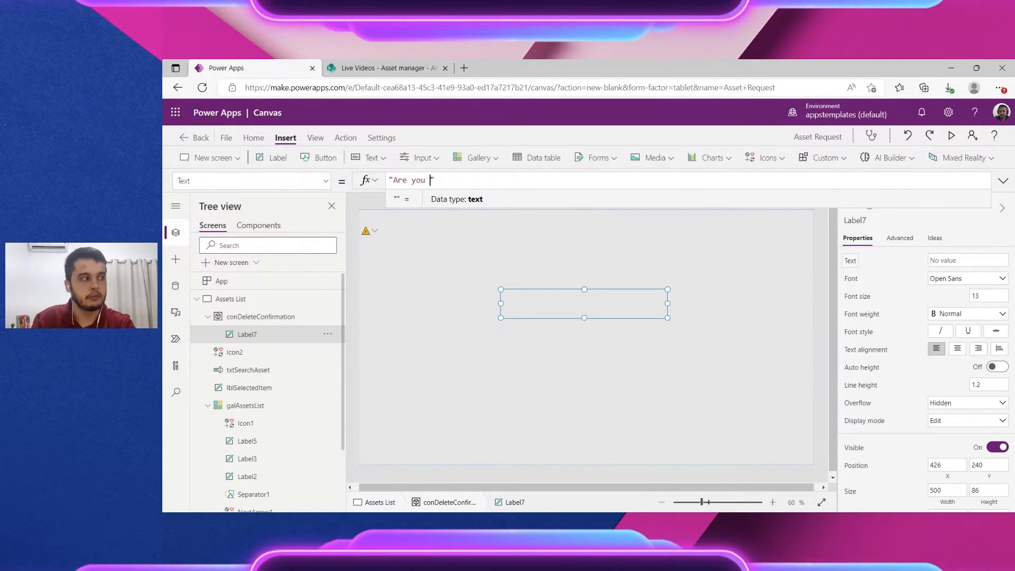
pyautogui.write('sure you want to ')
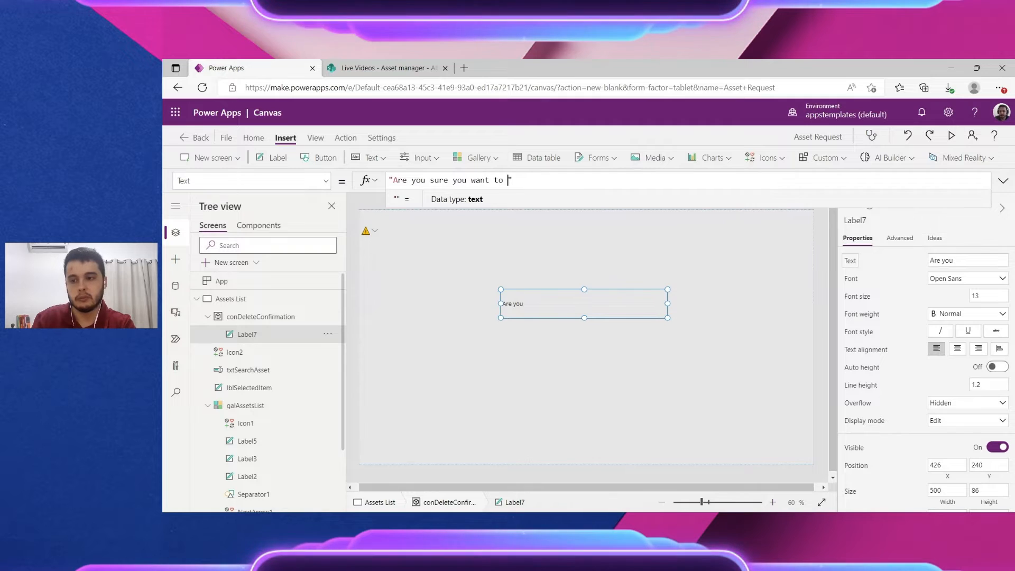
pyautogui.write('delete this item')
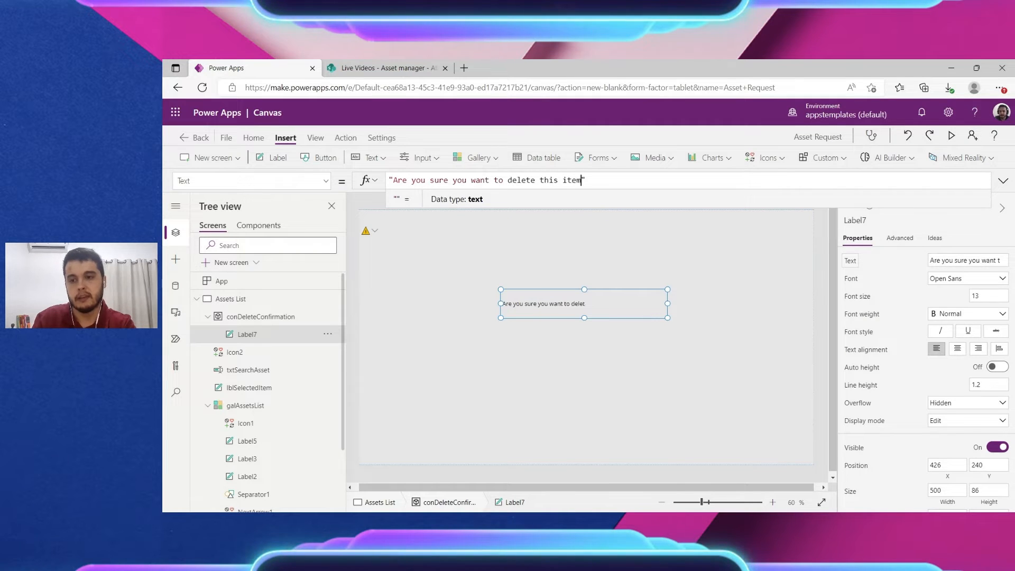
pyautogui.write('?')
pyautogui.click(759, 350)
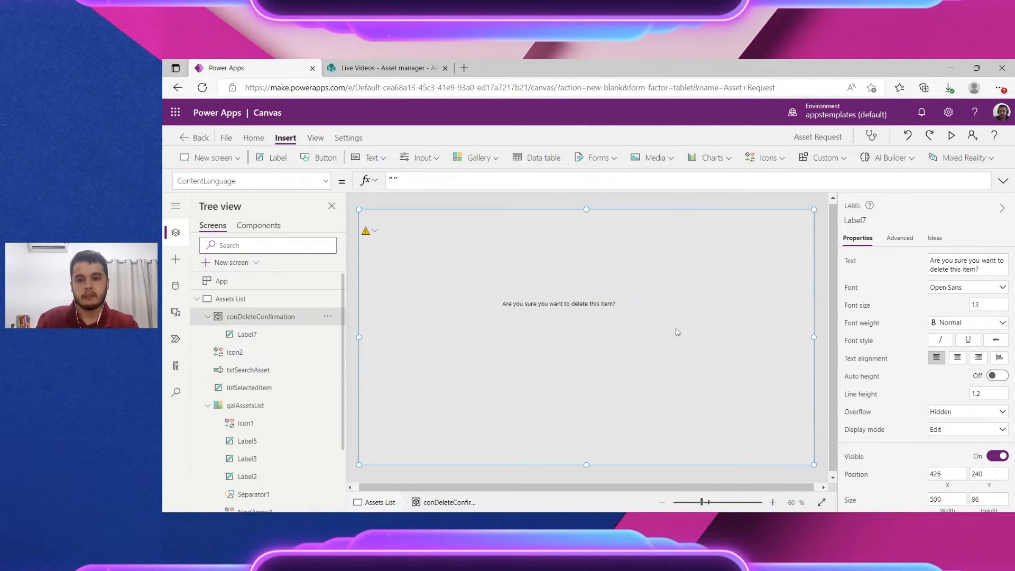
# Step: Give the question font size 25, centre alignment, and position it near 438, 249
pyautogui.click(627, 308)
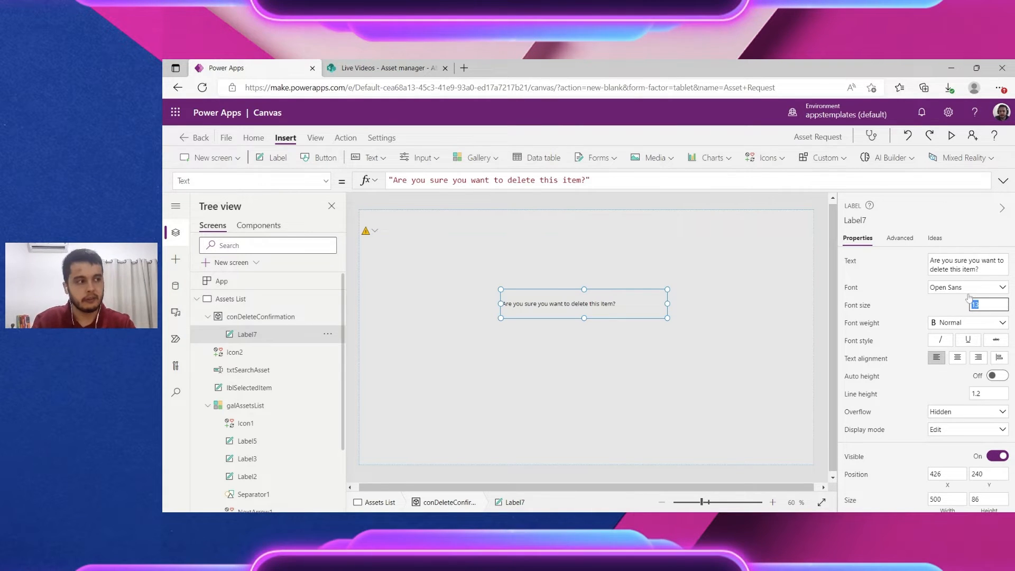
pyautogui.write('25')
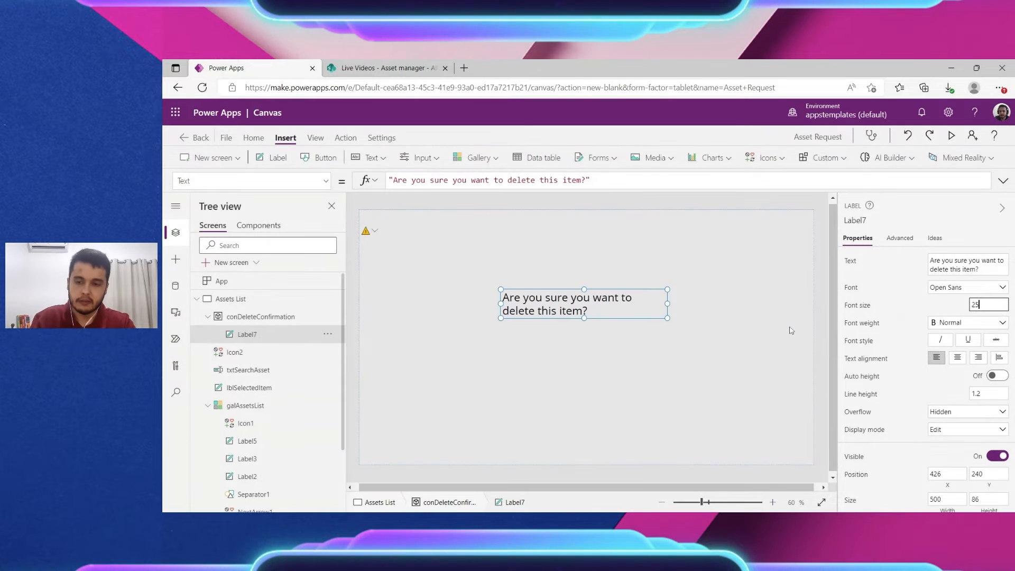
pyautogui.click(957, 359)
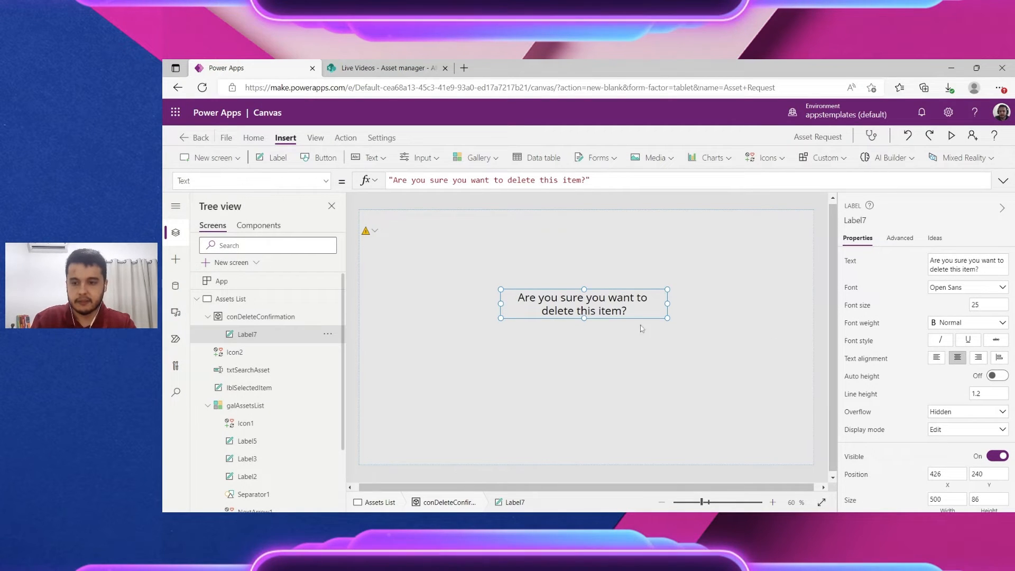
pyautogui.moveTo(621, 313)
pyautogui.mouseDown()
pyautogui.moveTo(613, 316)
pyautogui.moveTo(622, 304)
pyautogui.mouseUp()
pyautogui.click(716, 268)
pyautogui.click(635, 261)
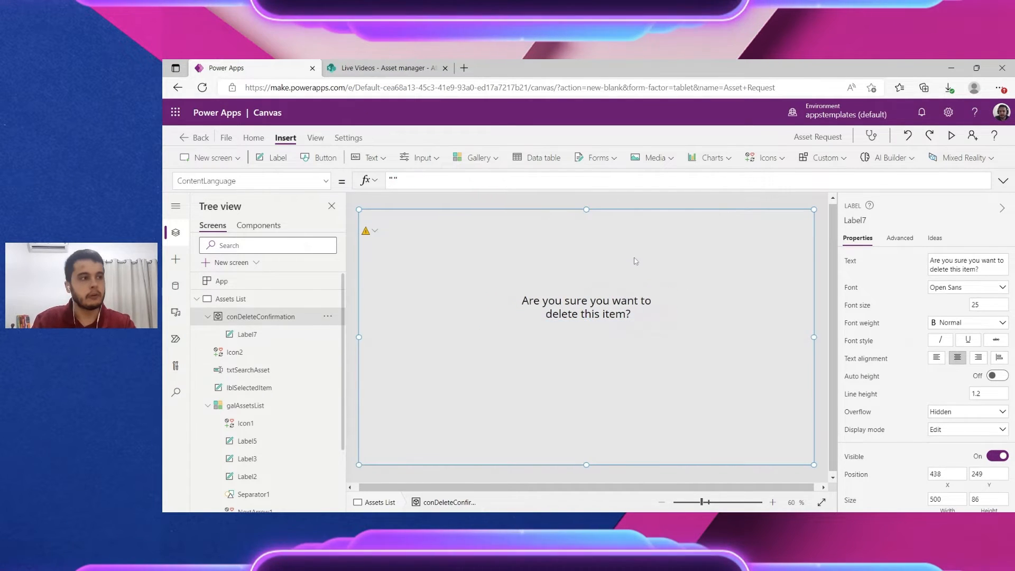
# Step: Insert two buttons into the confirmation container, side by side below the question
pyautogui.click(551, 308)
pyautogui.click(707, 275)
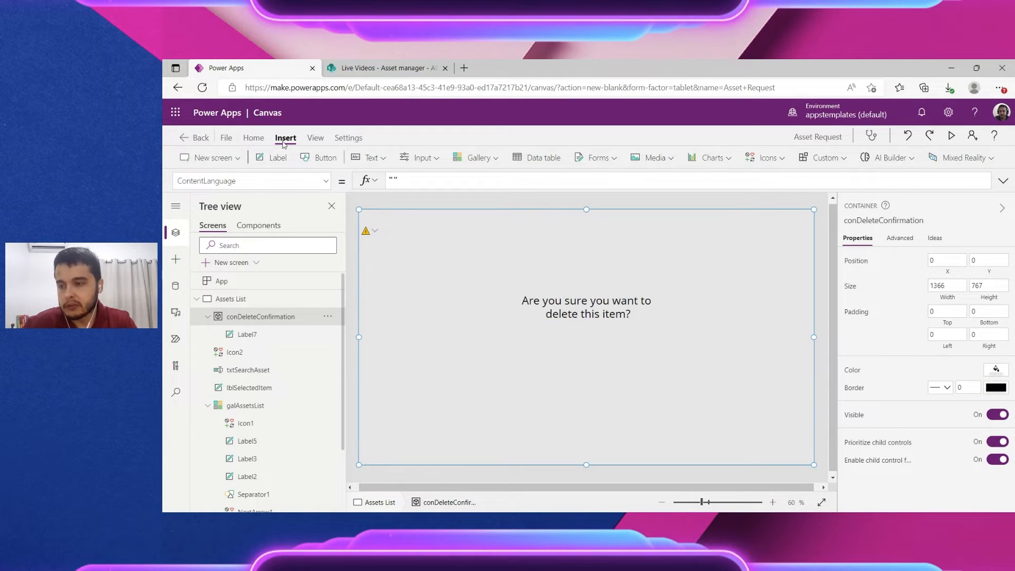
pyautogui.click(320, 158)
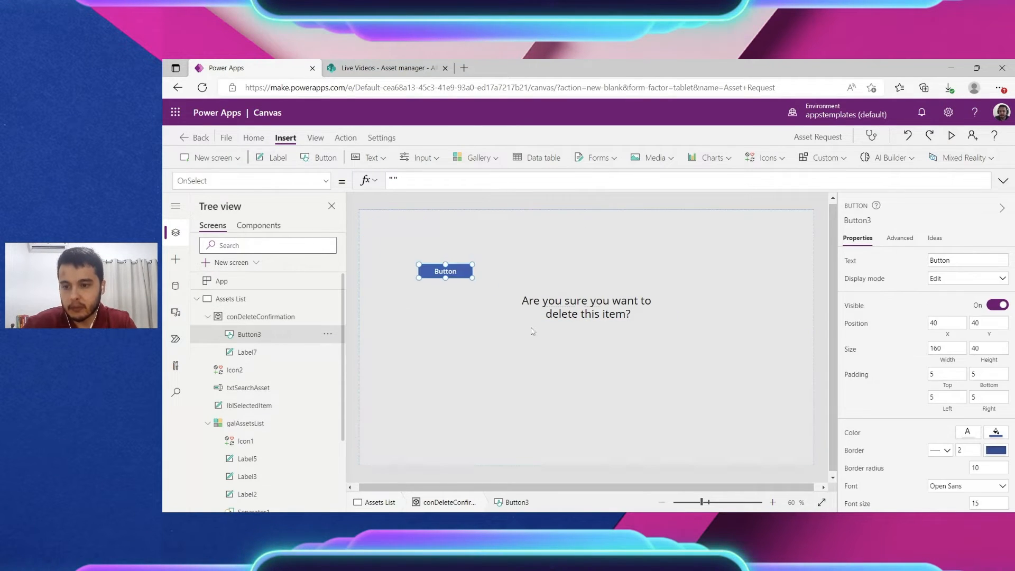
pyautogui.moveTo(533, 332); pyautogui.dragTo(629, 365)
pyautogui.click(479, 274)
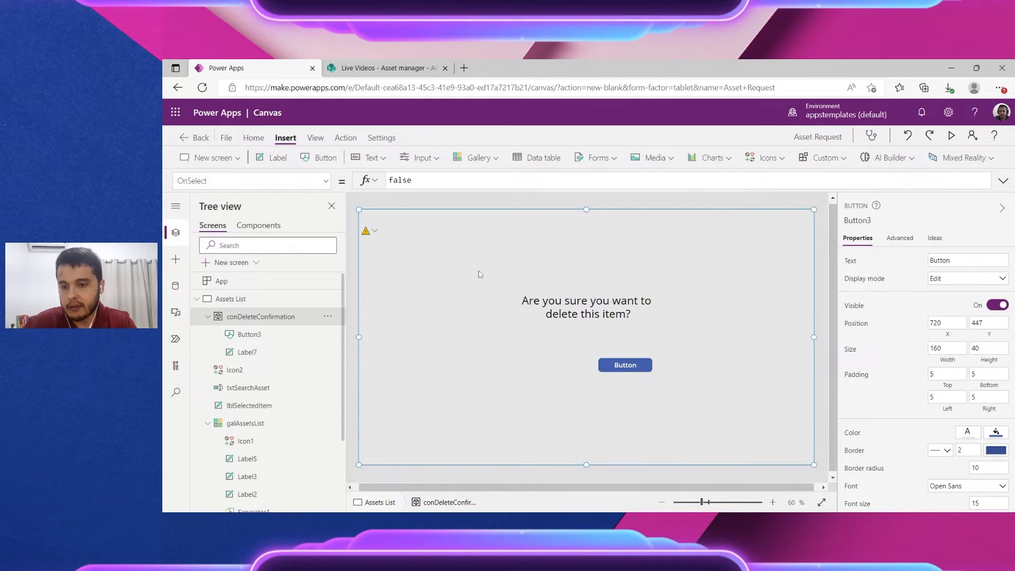
pyautogui.click(317, 158)
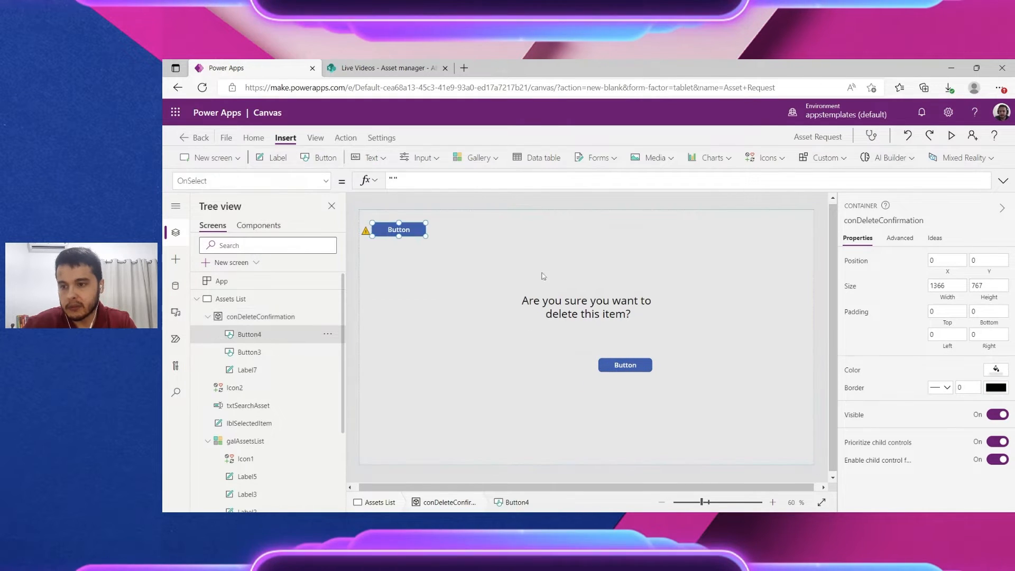
pyautogui.moveTo(420, 226); pyautogui.dragTo(575, 361)
# Step: Label the buttons Yes and No and nudge the Yes button into line
pyautogui.click(634, 367)
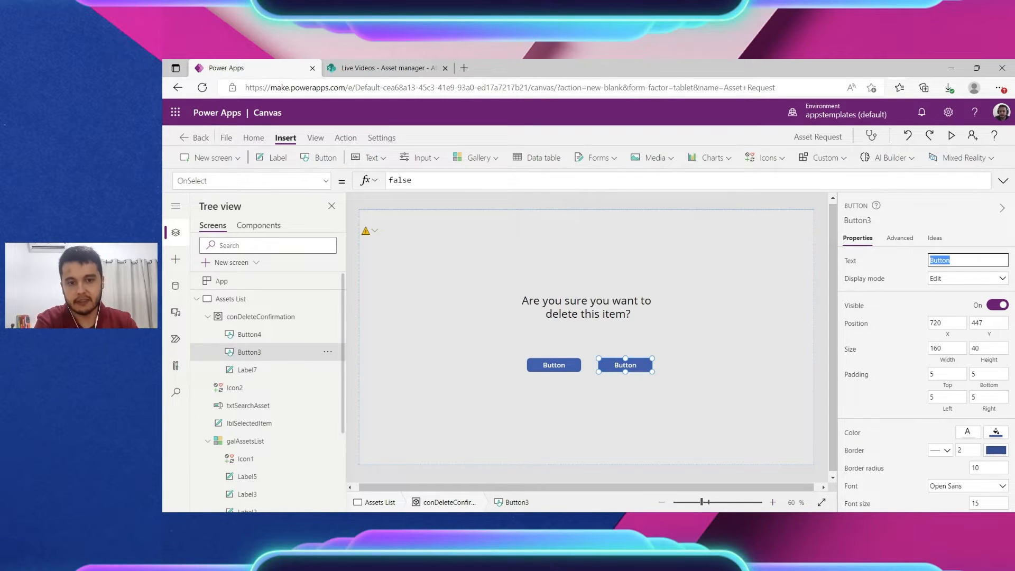
pyautogui.write('Yes')
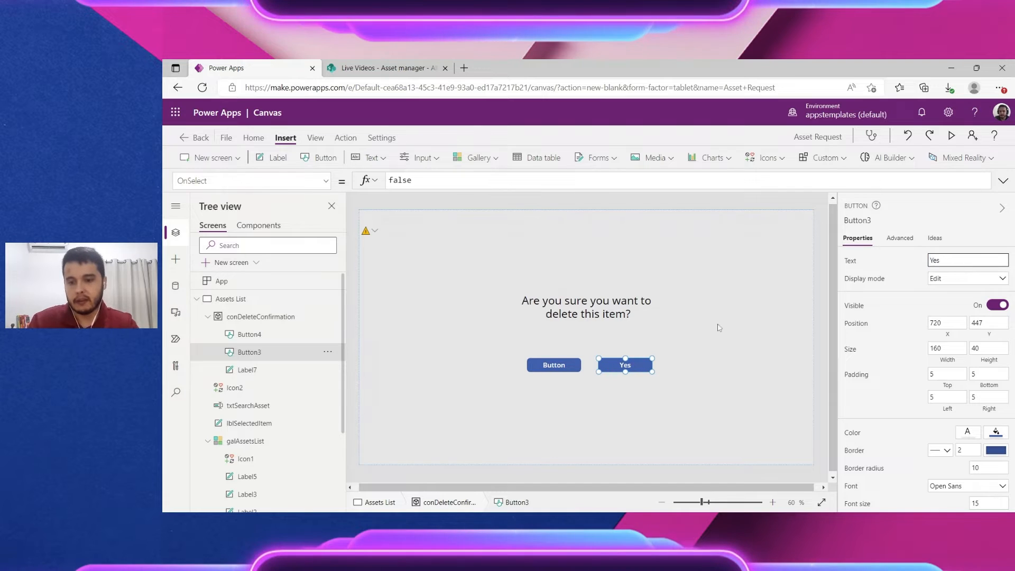
pyautogui.click(555, 365)
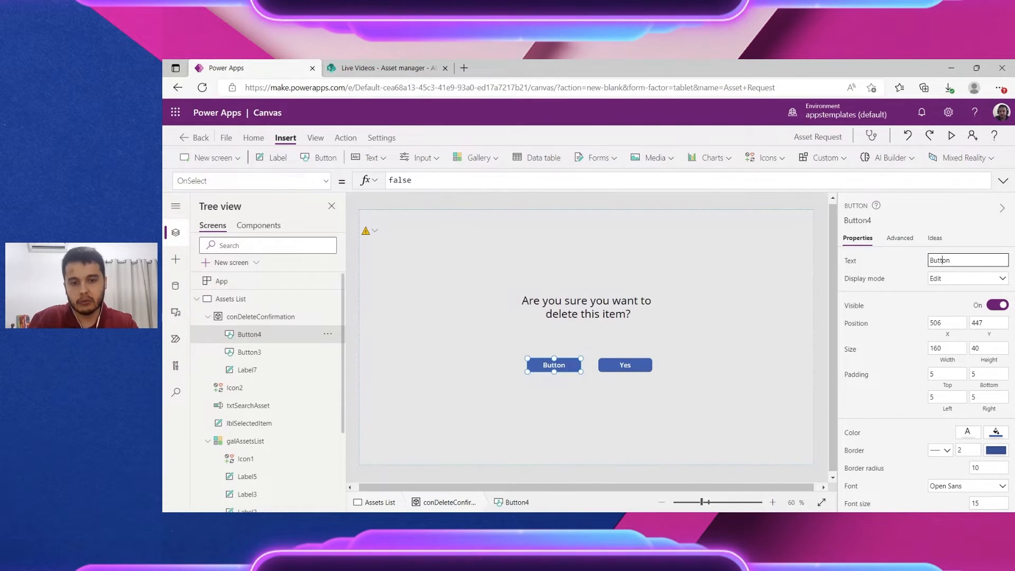
pyautogui.write('No')
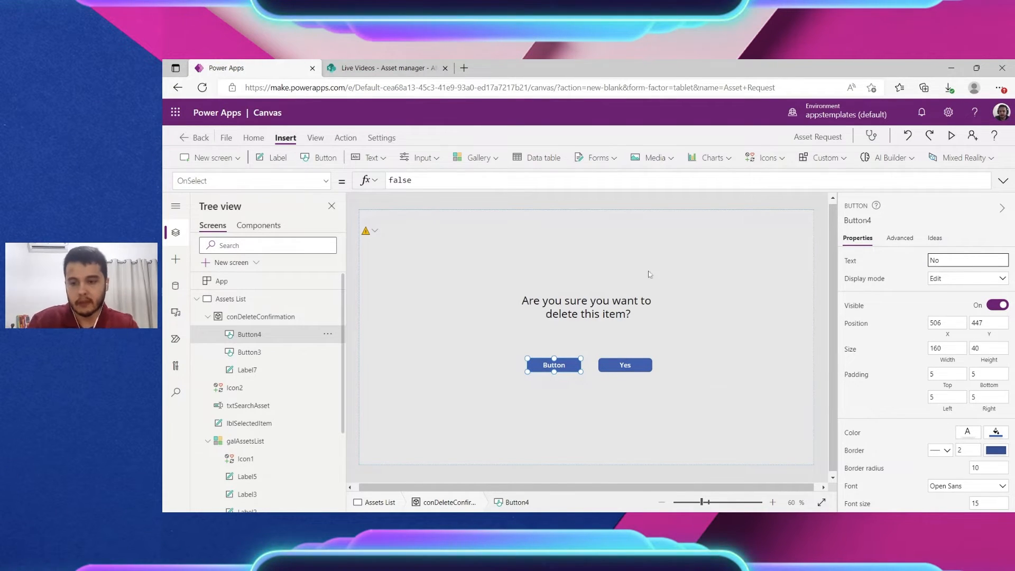
pyautogui.click(690, 264)
pyautogui.click(624, 364)
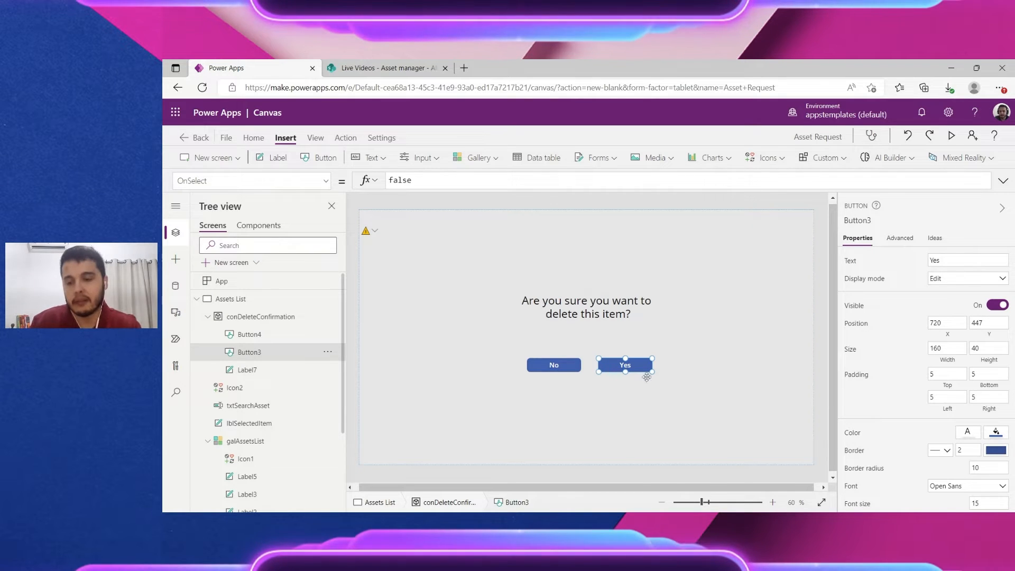
pyautogui.moveTo(646, 376); pyautogui.dragTo(642, 365)
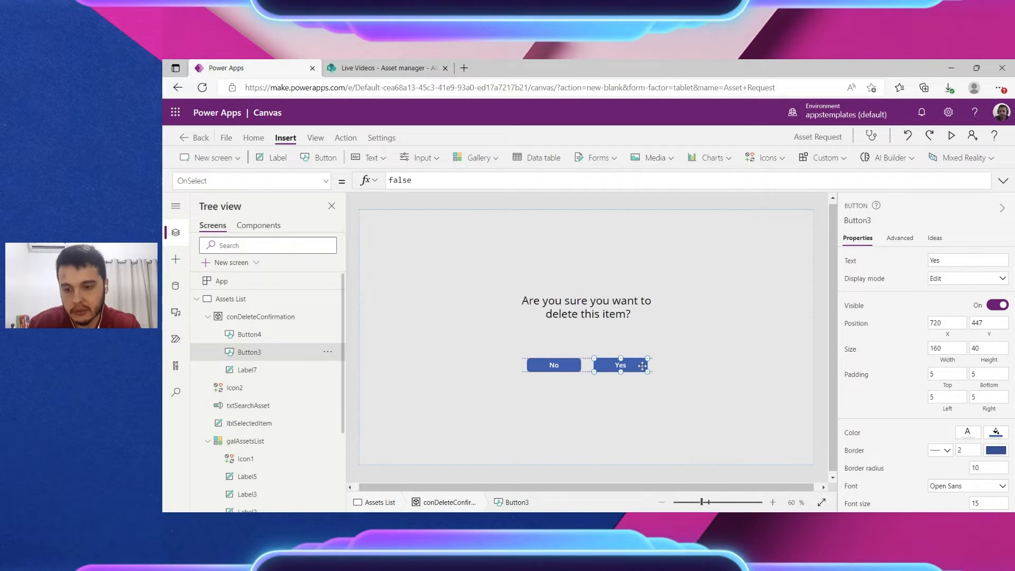
pyautogui.click(560, 349)
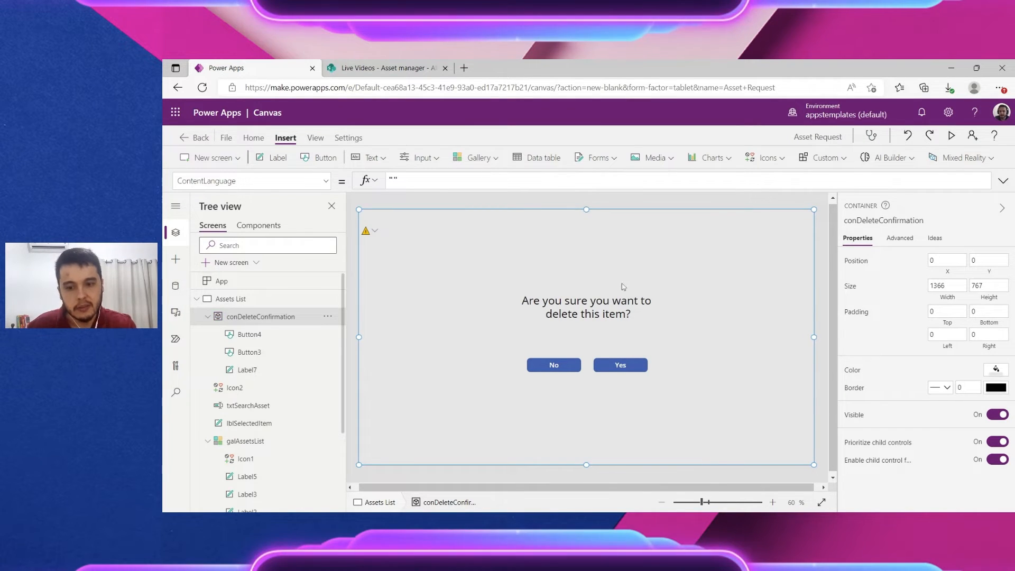
# Step: Toggle conDeleteConfirmation's Visible off and on, then show its Visible formula, true
pyautogui.click(997, 415)
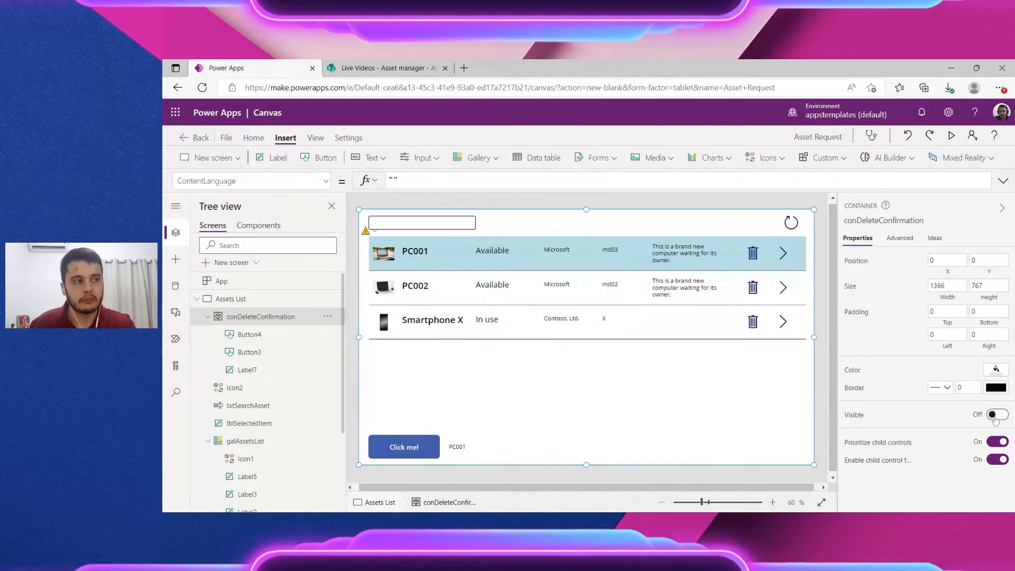
pyautogui.click(995, 416)
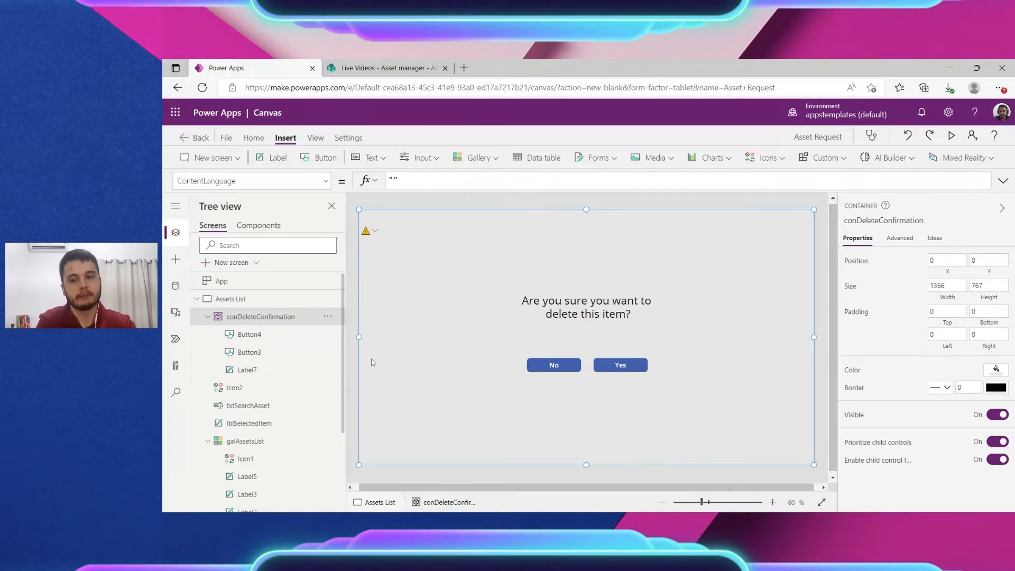
pyautogui.click(997, 415)
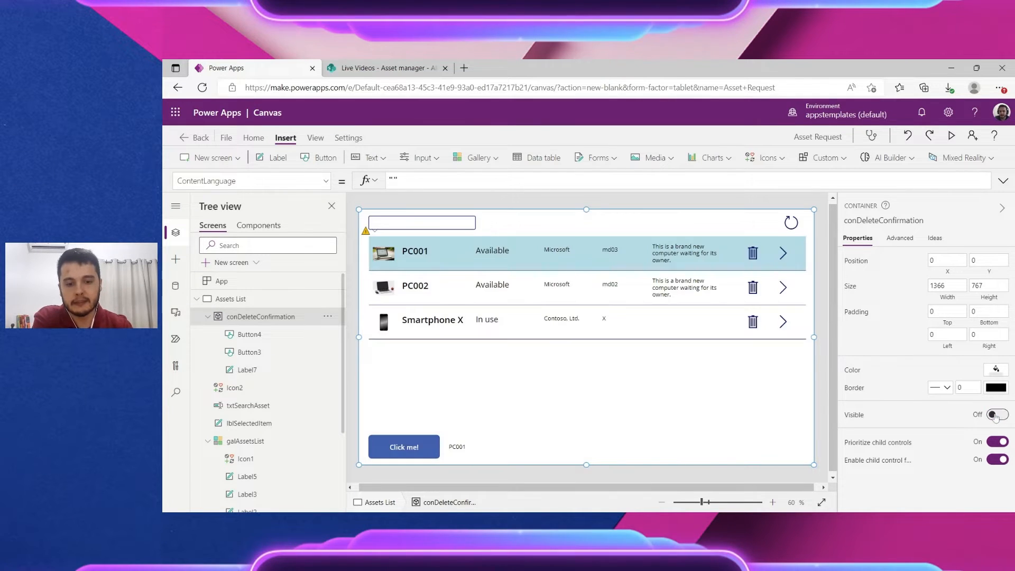
pyautogui.click(997, 415)
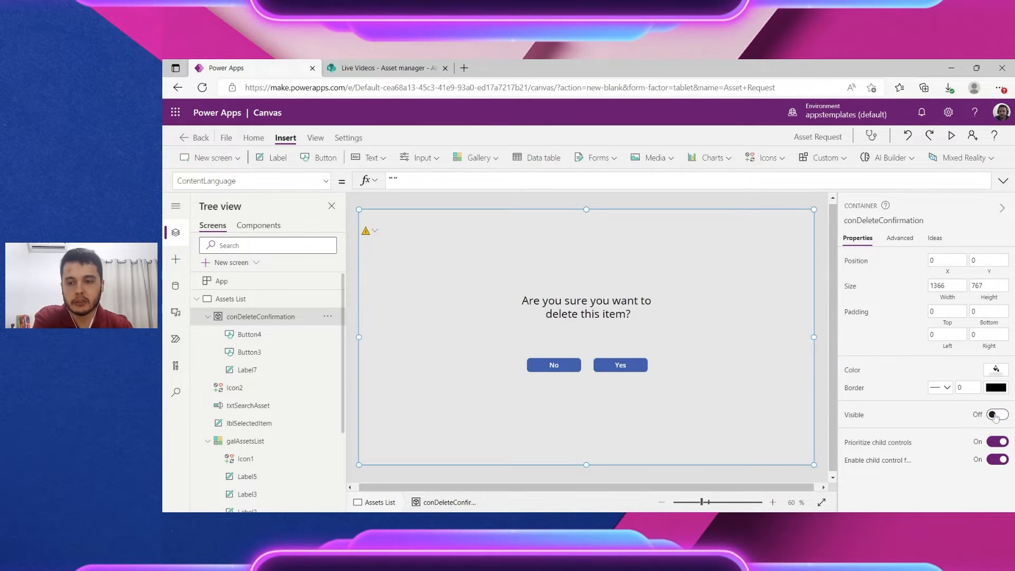
pyautogui.click(854, 414)
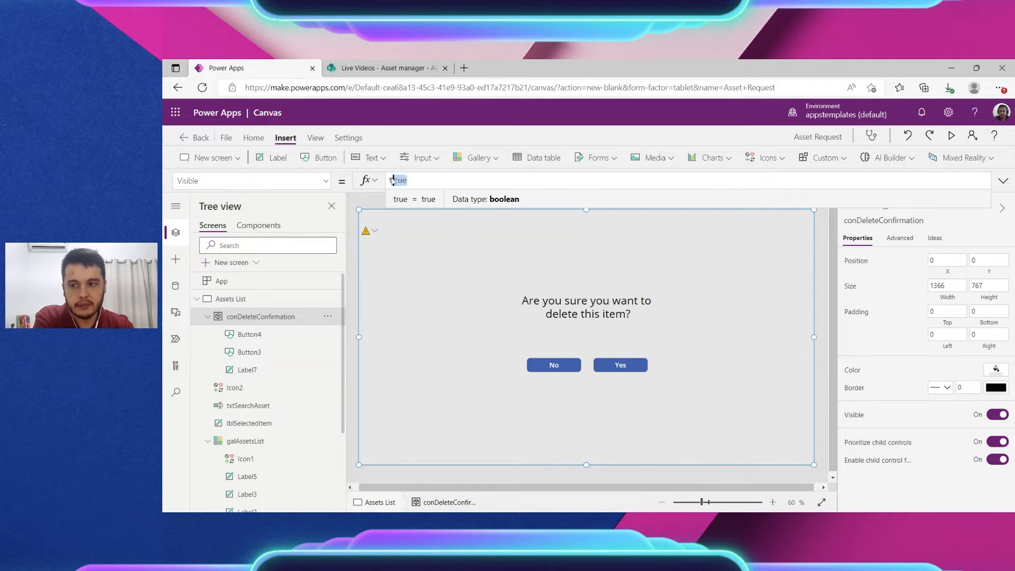
pyautogui.hotkey('ctrl', 'a')
pyautogui.write('fal')
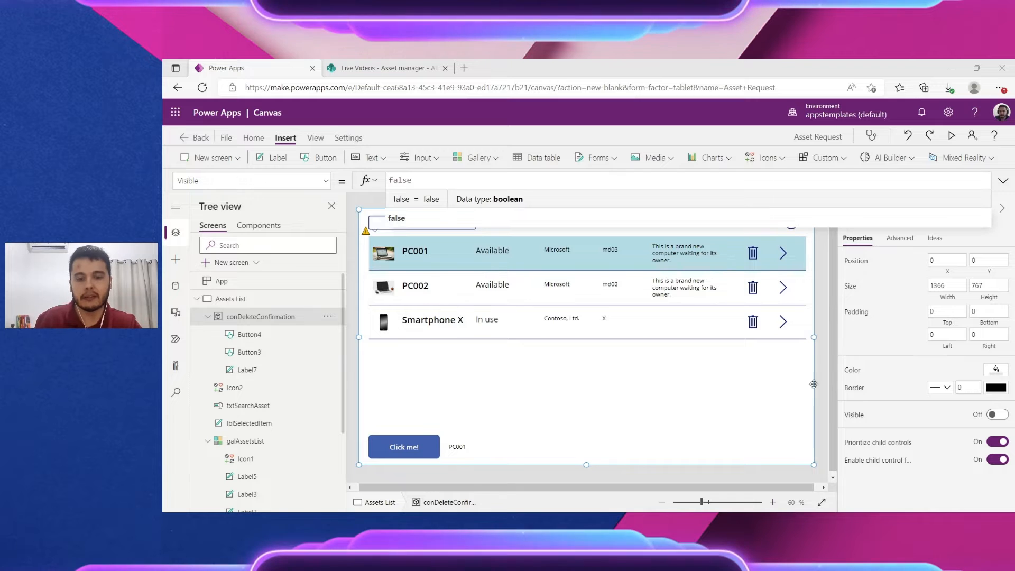
pyautogui.click(994, 415)
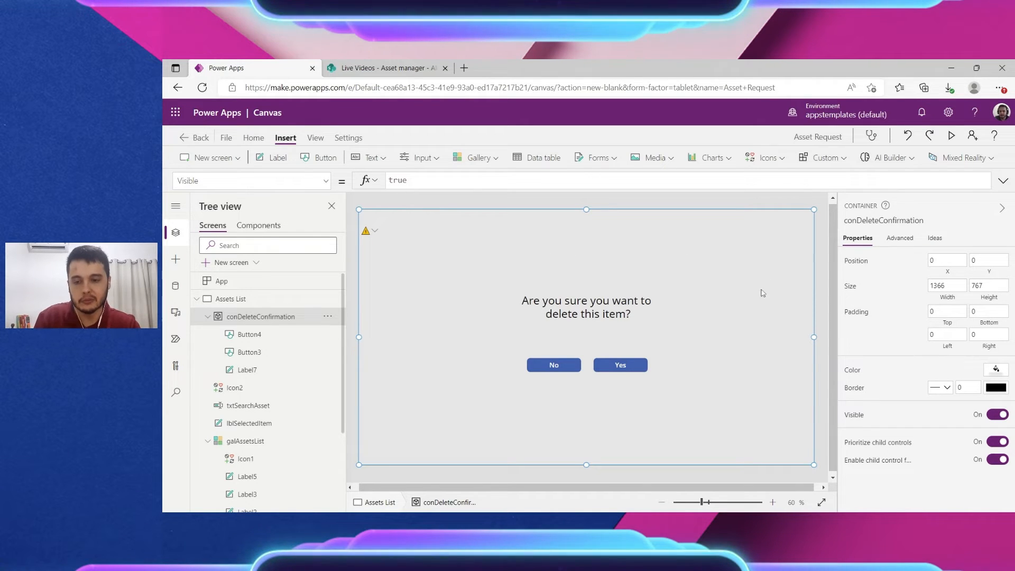
pyautogui.click(818, 251)
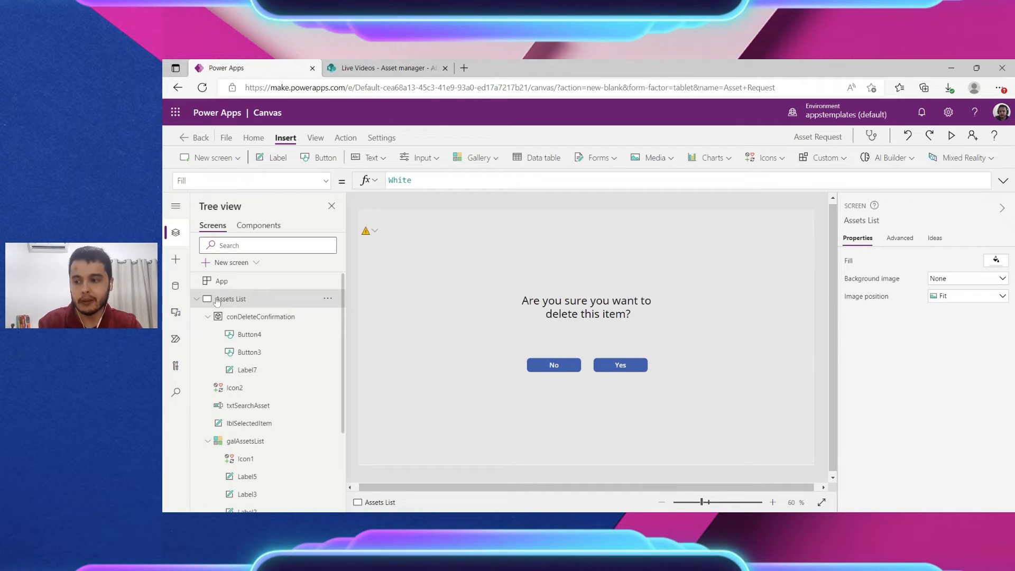
# Step: Collapse the Assets List control tree and add a Blank-layout screen, Screen2
pyautogui.click(196, 300)
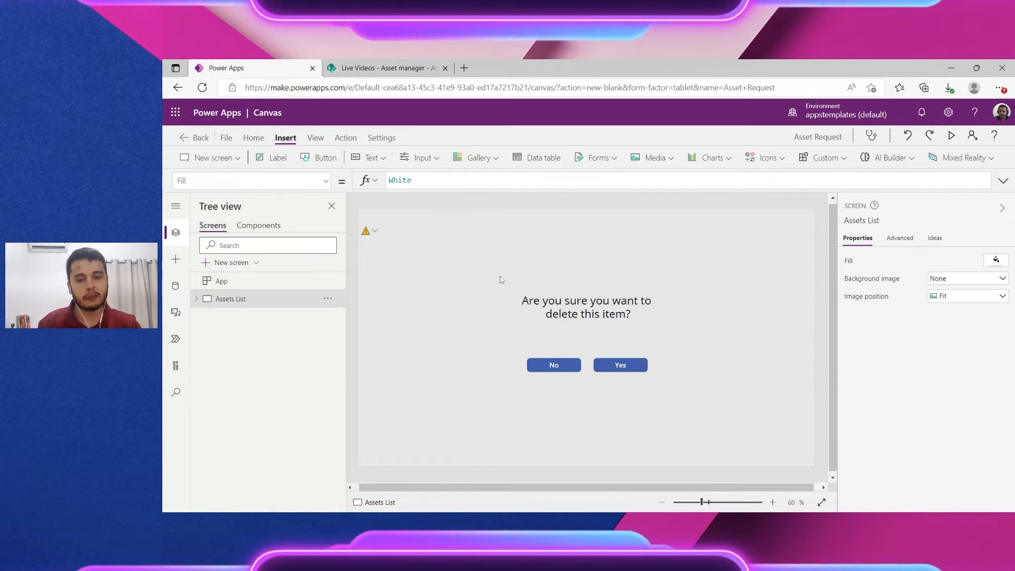
pyautogui.click(235, 159)
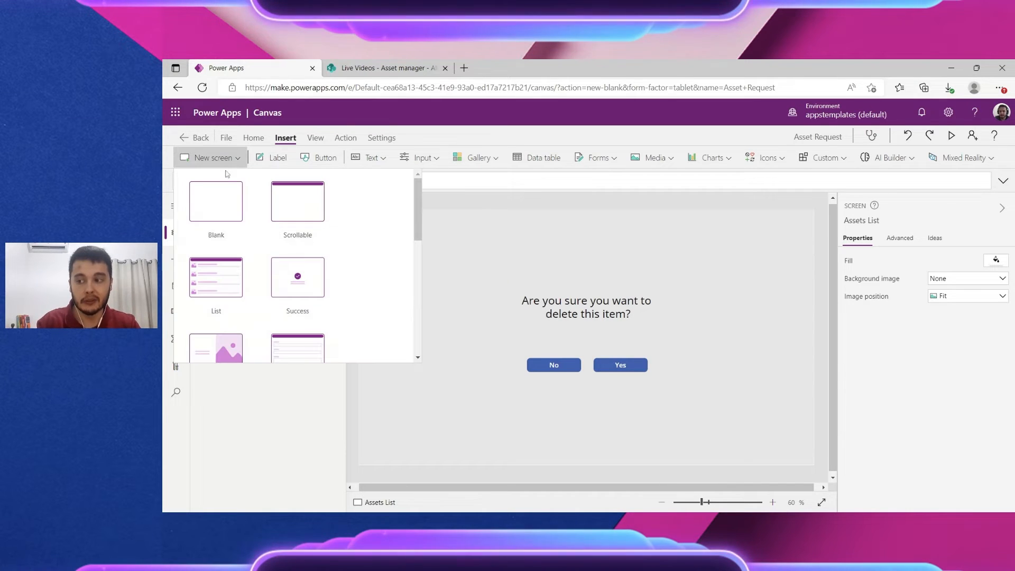
pyautogui.scroll(-5, 296, 211)
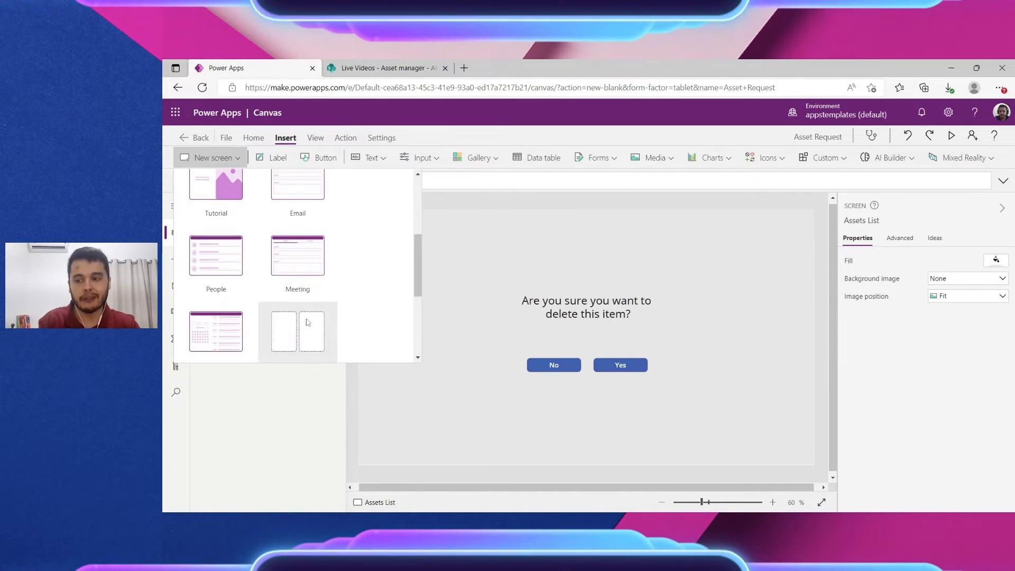
pyautogui.scroll(3, 289, 299)
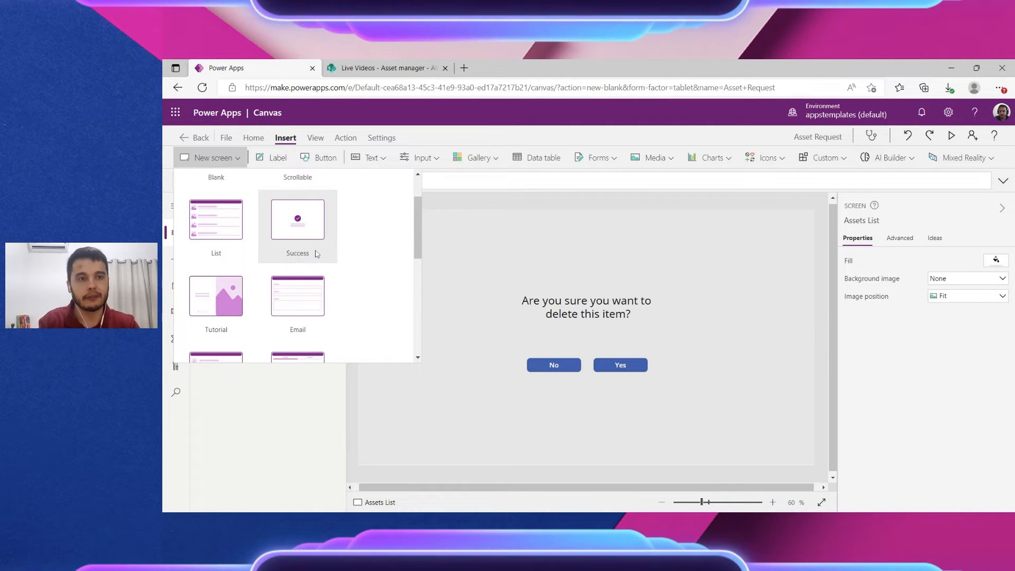
pyautogui.scroll(2, 299, 253)
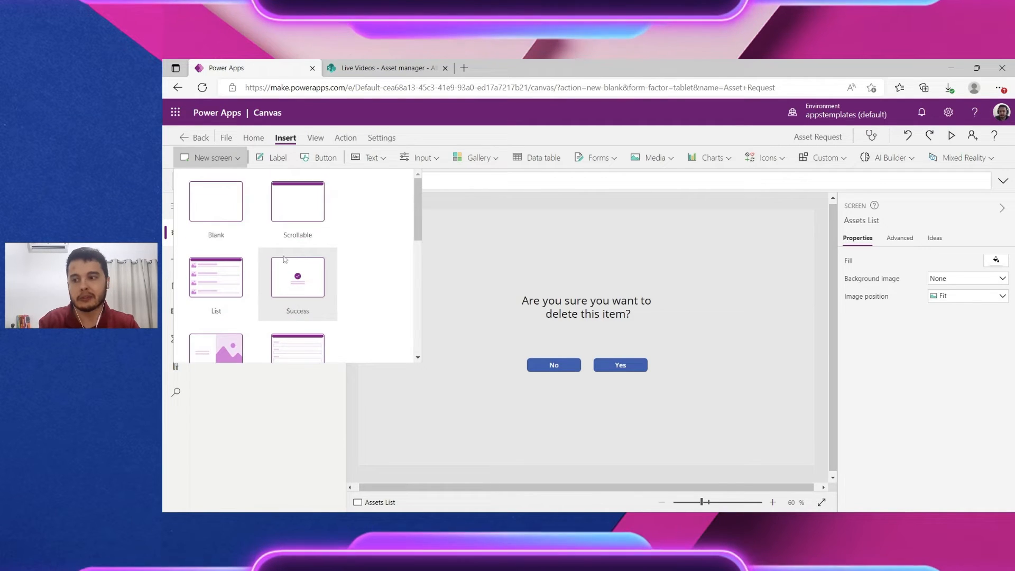
pyautogui.click(218, 213)
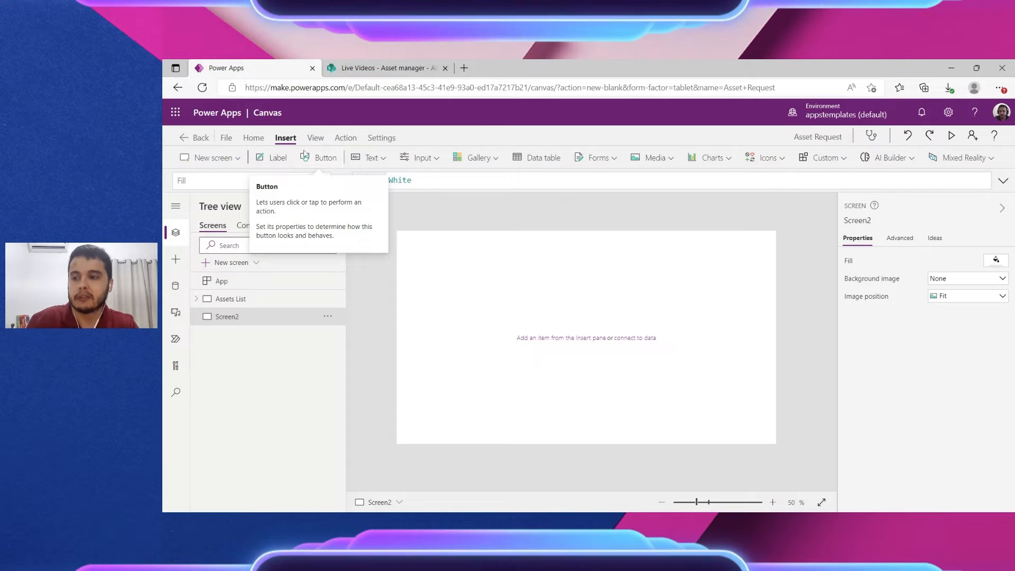
# Step: Insert Button5 on Screen2, nudge it, and select its false OnSelect formula in the expanded formula bar
pyautogui.click(317, 157)
pyautogui.moveTo(449, 247)
pyautogui.mouseDown()
pyautogui.moveTo(477, 279)
pyautogui.moveTo(457, 250)
pyautogui.mouseUp()
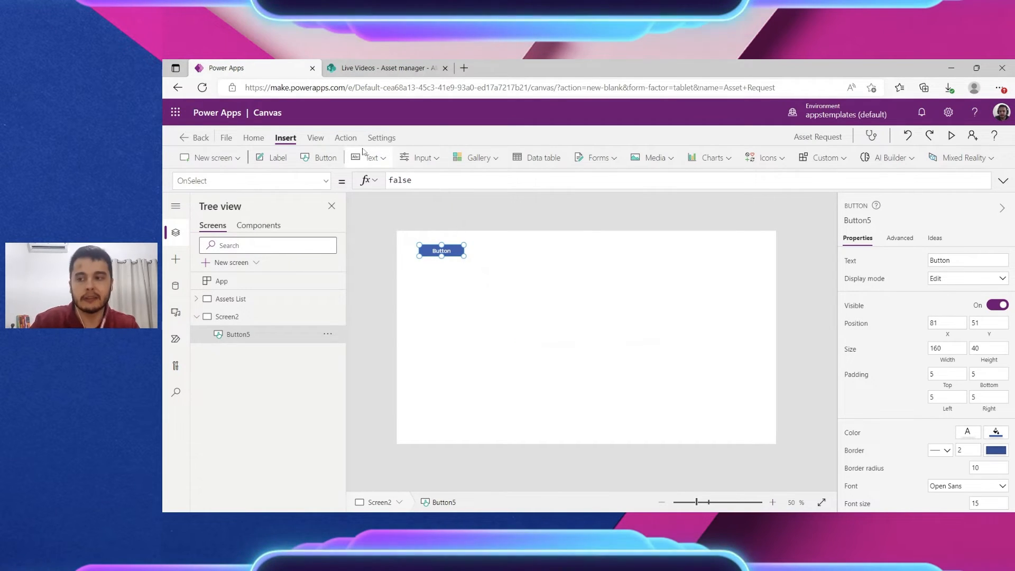
pyautogui.click(344, 137)
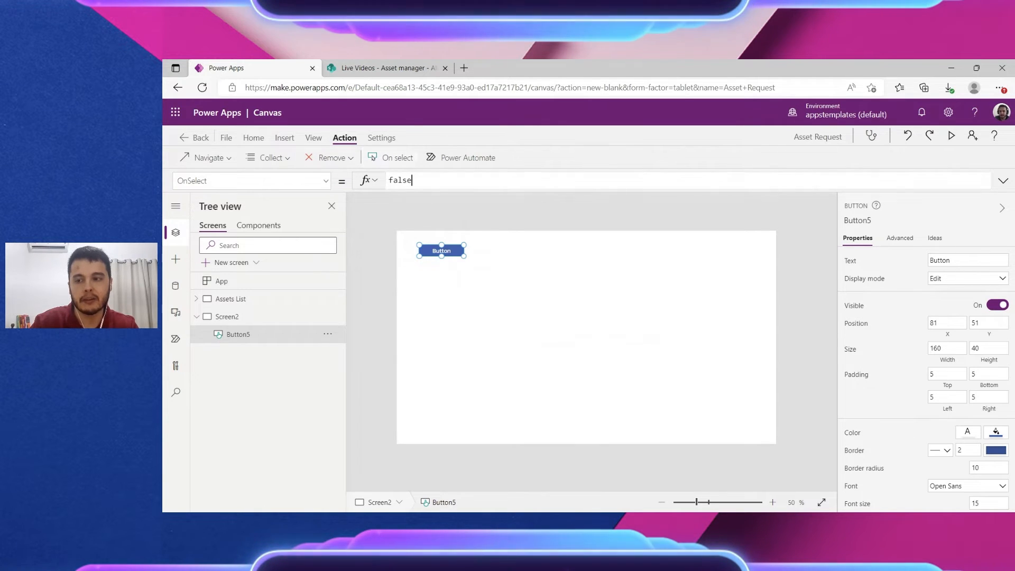
pyautogui.moveTo(412, 180); pyautogui.dragTo(393, 181)
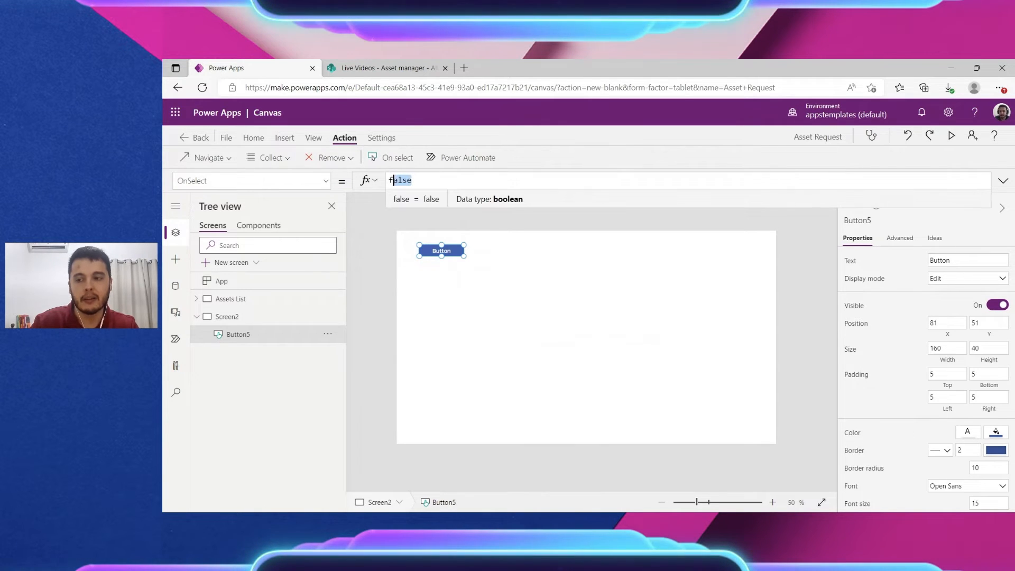
pyautogui.click(1001, 183)
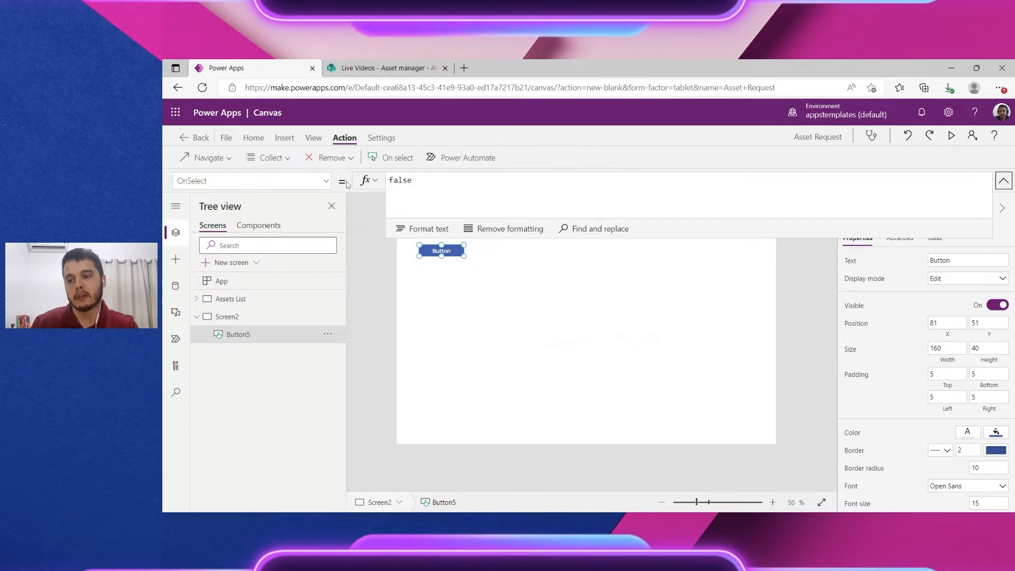
pyautogui.hscroll(-1, 439, 180)
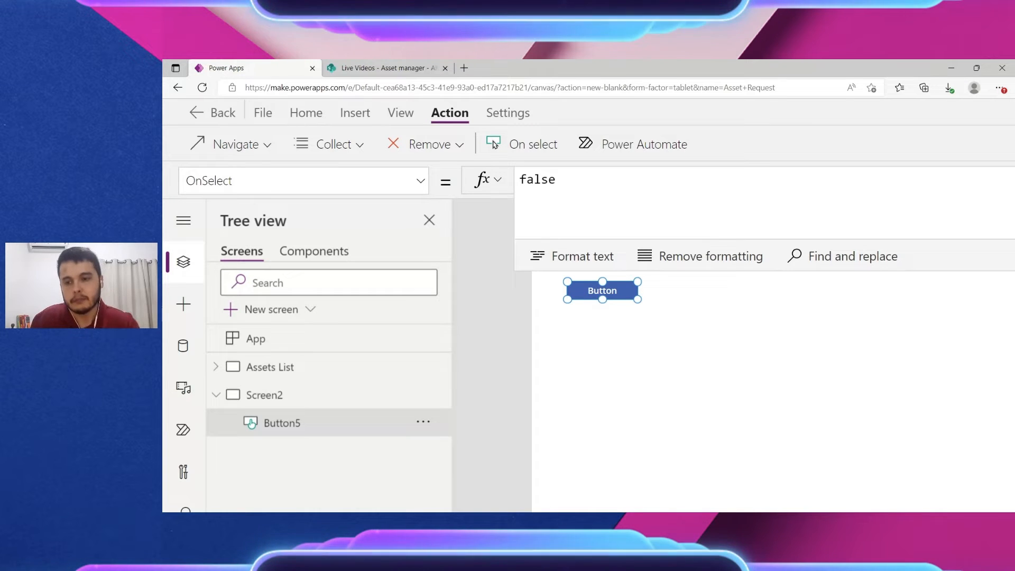
# Step: Replace Button5's OnSelect with UpdateContext({ locTrueFalse: true }) using autocomplete
pyautogui.scroll(-7, 901, 424)
pyautogui.scroll(1, 900, 424)
pyautogui.scroll(-4, 770, 157)
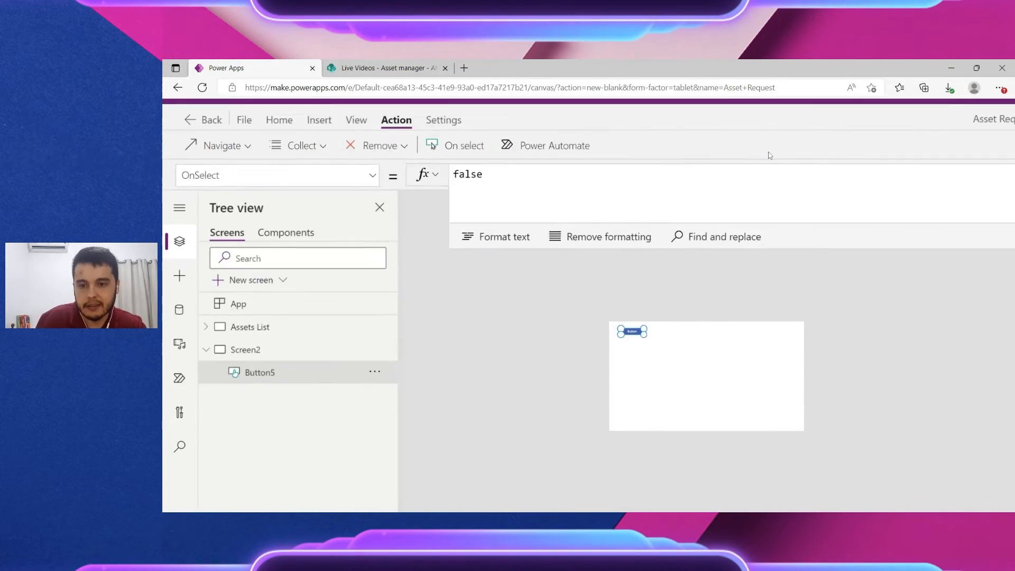
pyautogui.scroll(5, 546, 323)
pyautogui.scroll(1, 504, 294)
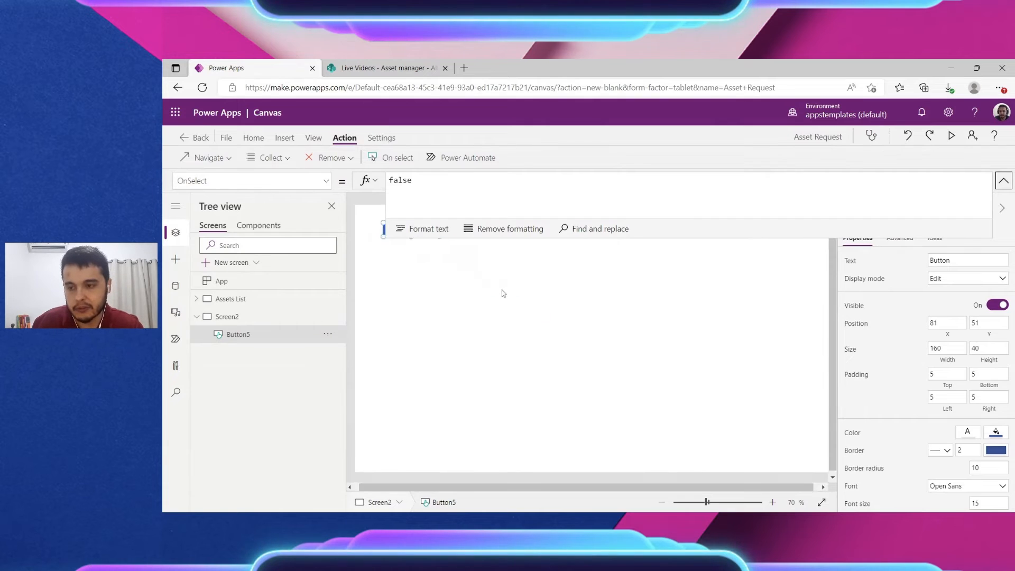
pyautogui.click(459, 196)
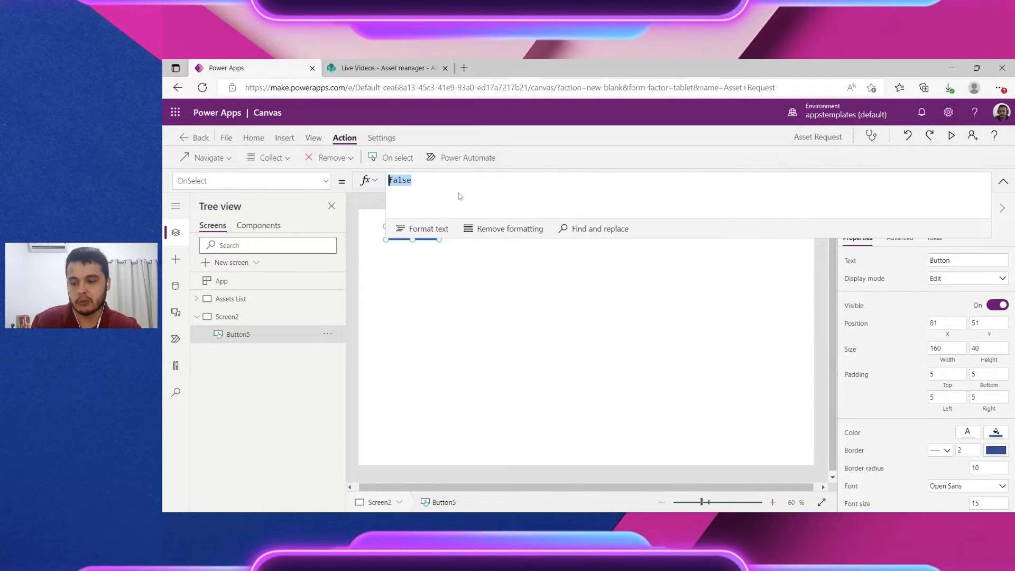
pyautogui.write('Up')
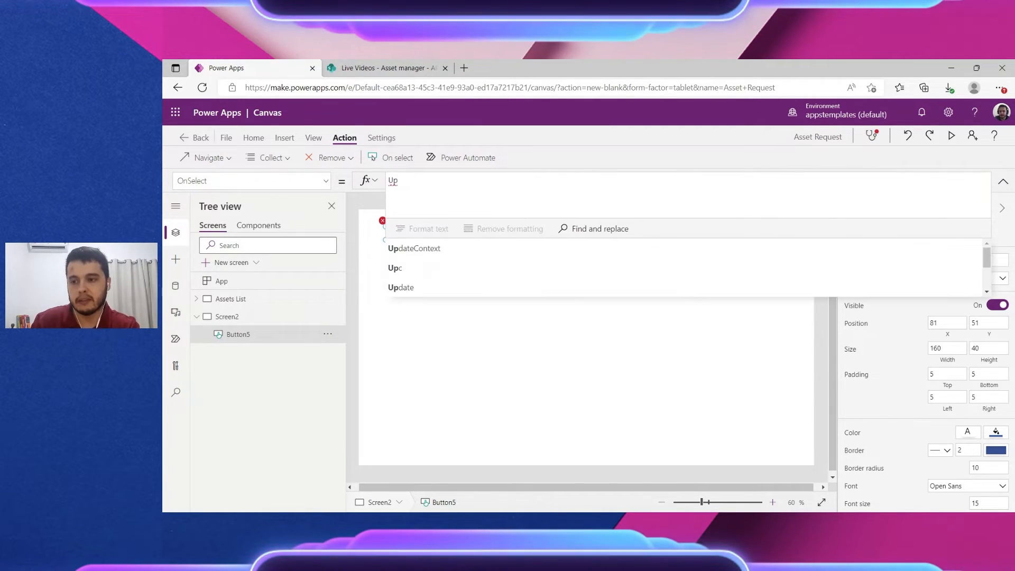
pyautogui.press('Down')
pyautogui.press('Return')
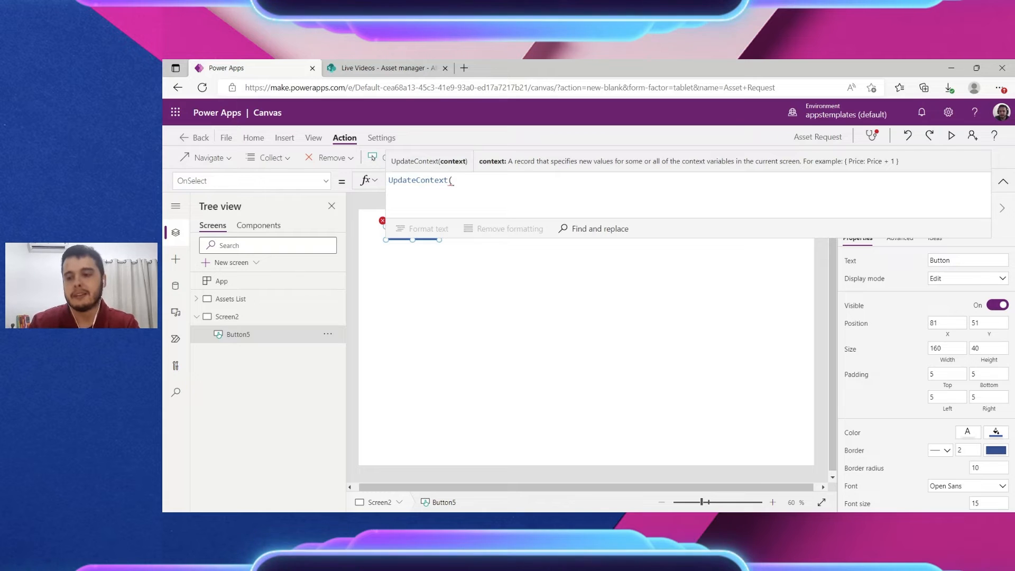
pyautogui.scroll(3, 439, 184)
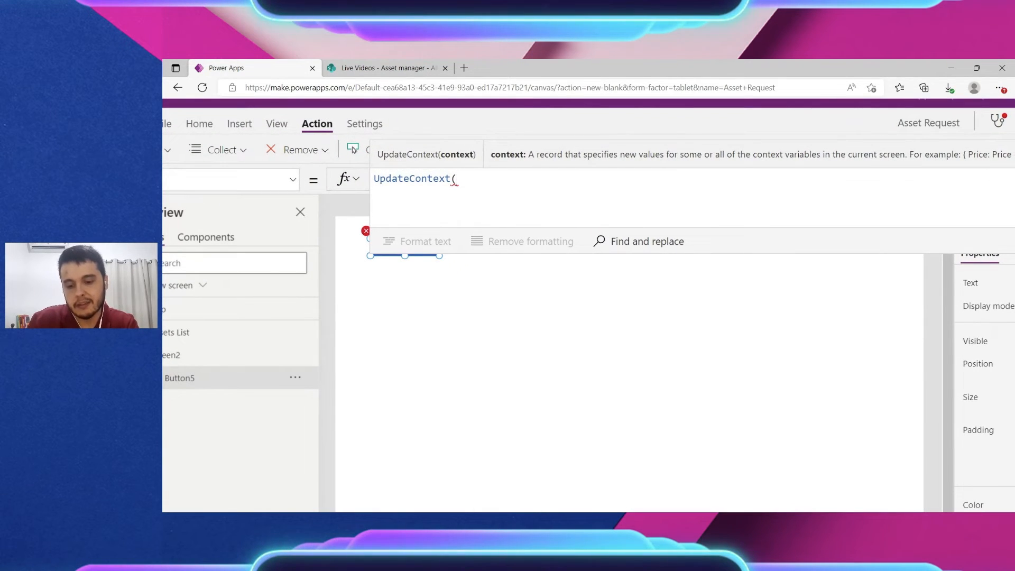
pyautogui.write('{')
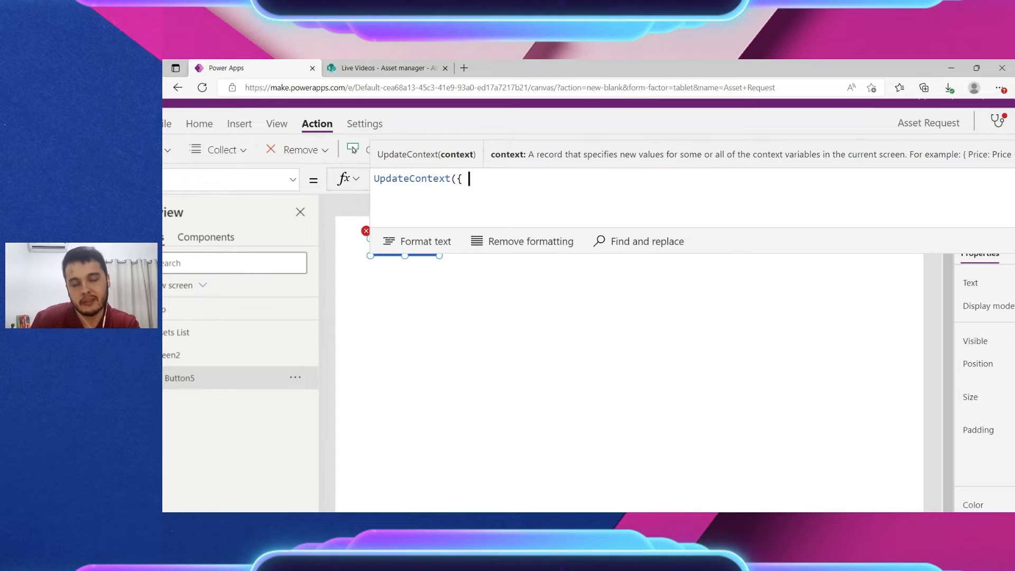
pyautogui.write(' locTrueFalse')
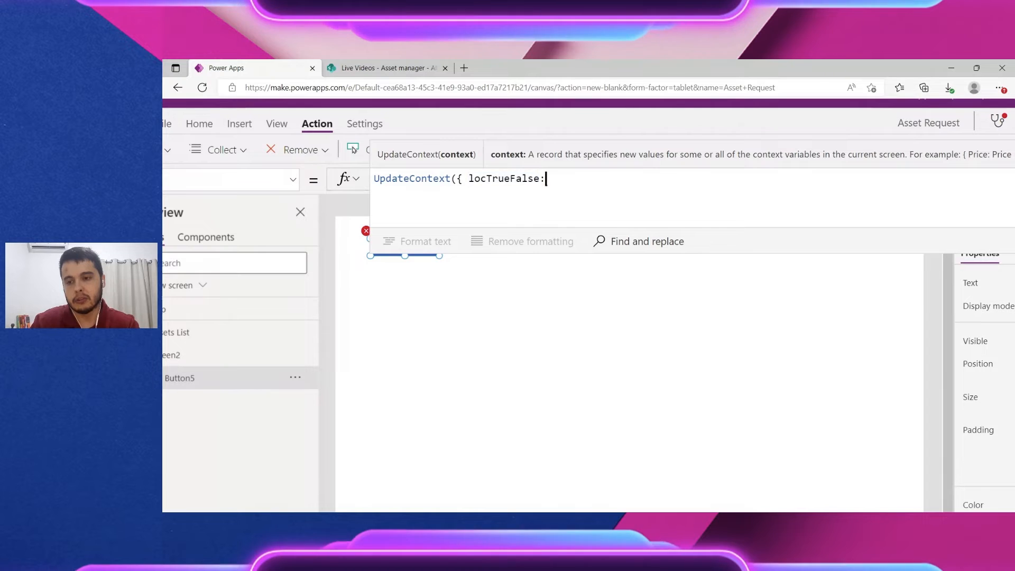
pyautogui.write(': ')
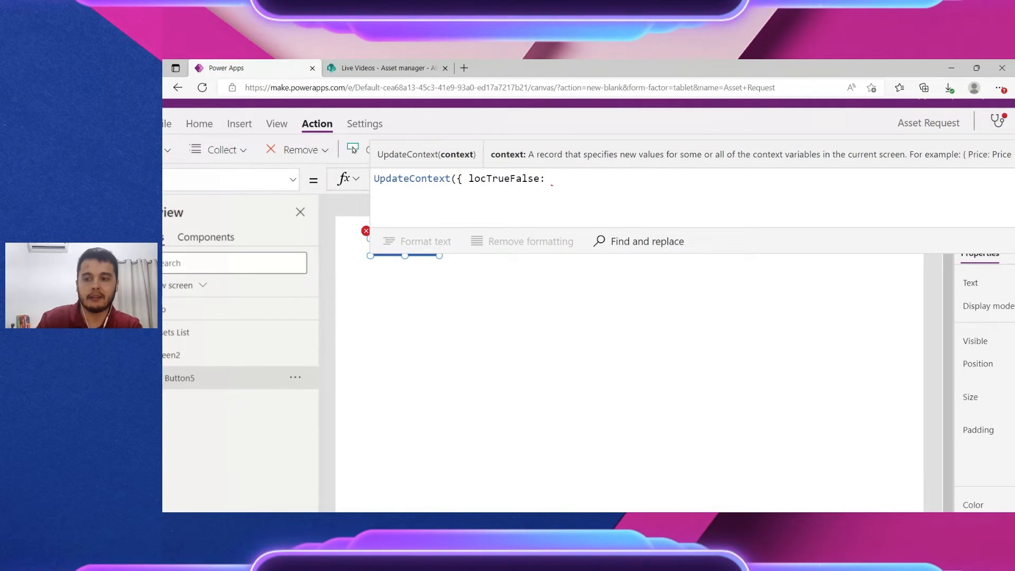
pyautogui.write('t')
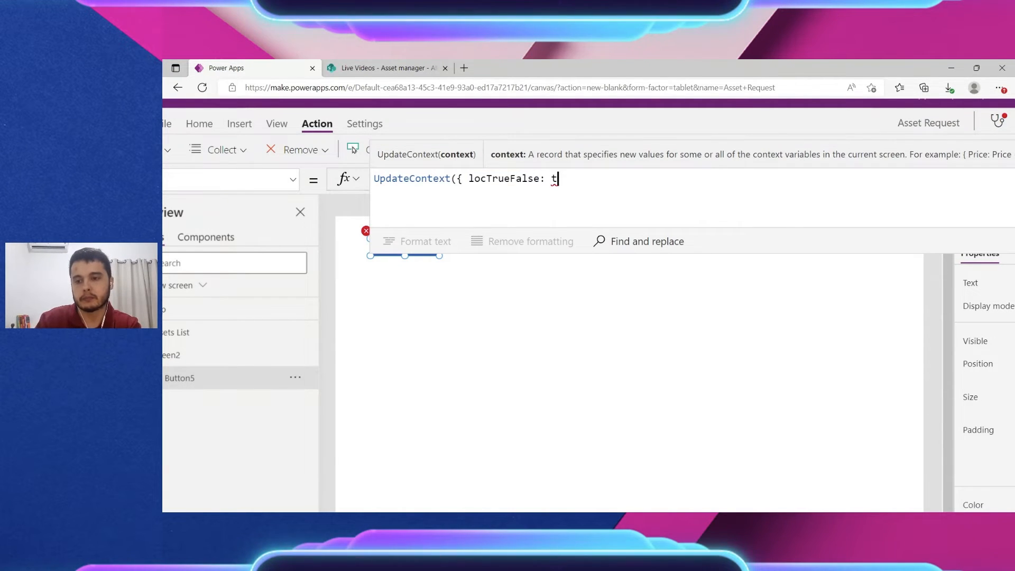
pyautogui.write('urere')
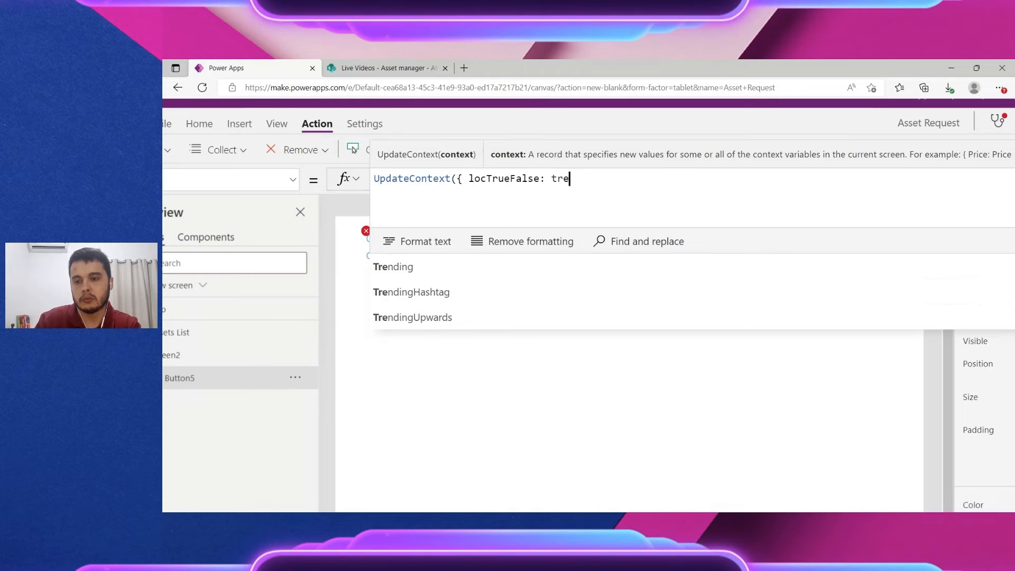
pyautogui.press('BackSpace')
pyautogui.write('ue')
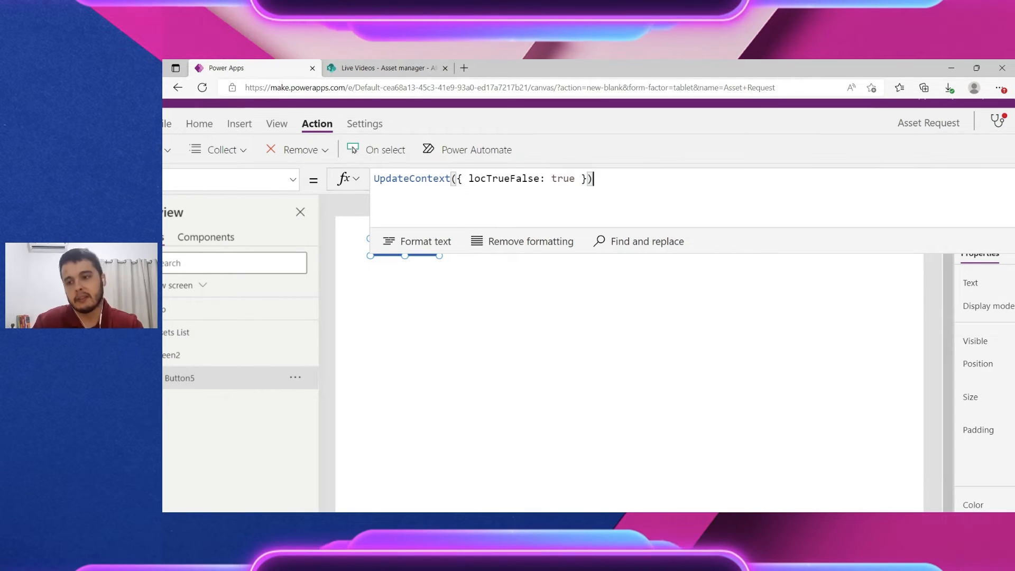
# Step: Check the locTrueFalse formula, collapse the formula bar, and select Screen2
pyautogui.scroll(-3, 539, 189)
pyautogui.scroll(-2, 538, 189)
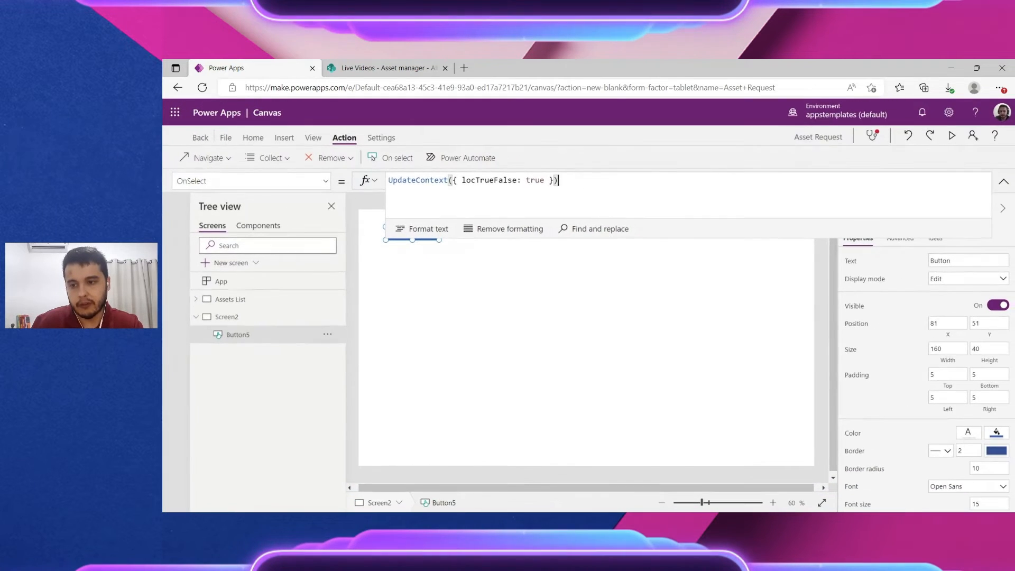
pyautogui.moveTo(462, 180); pyautogui.dragTo(480, 180)
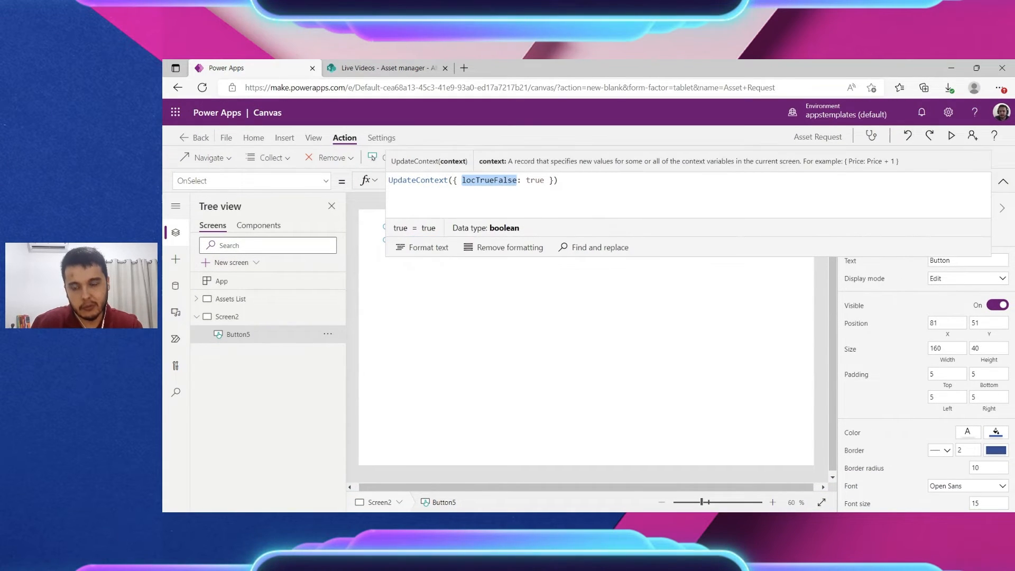
pyautogui.doubleClick(531, 180)
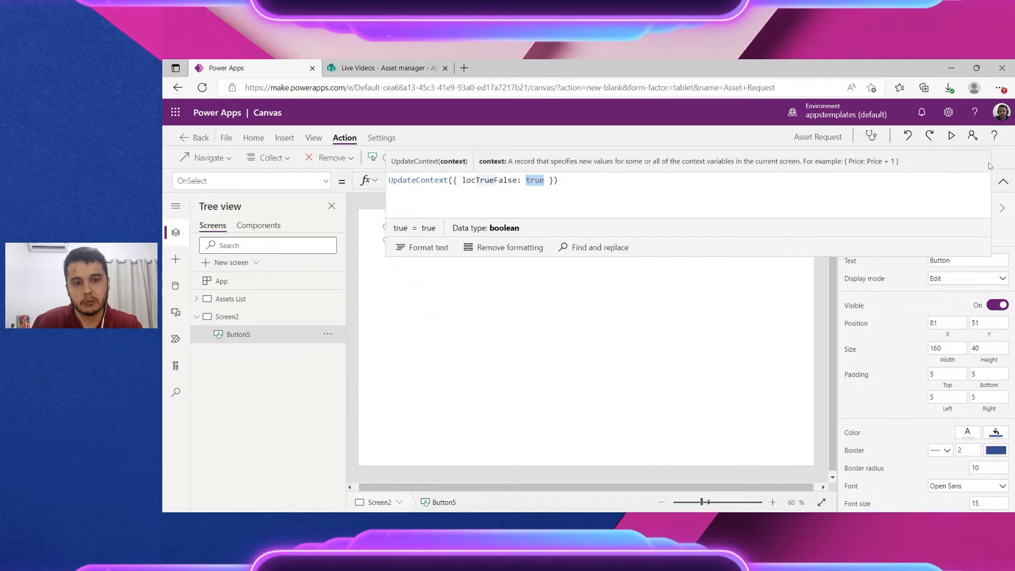
pyautogui.click(1004, 181)
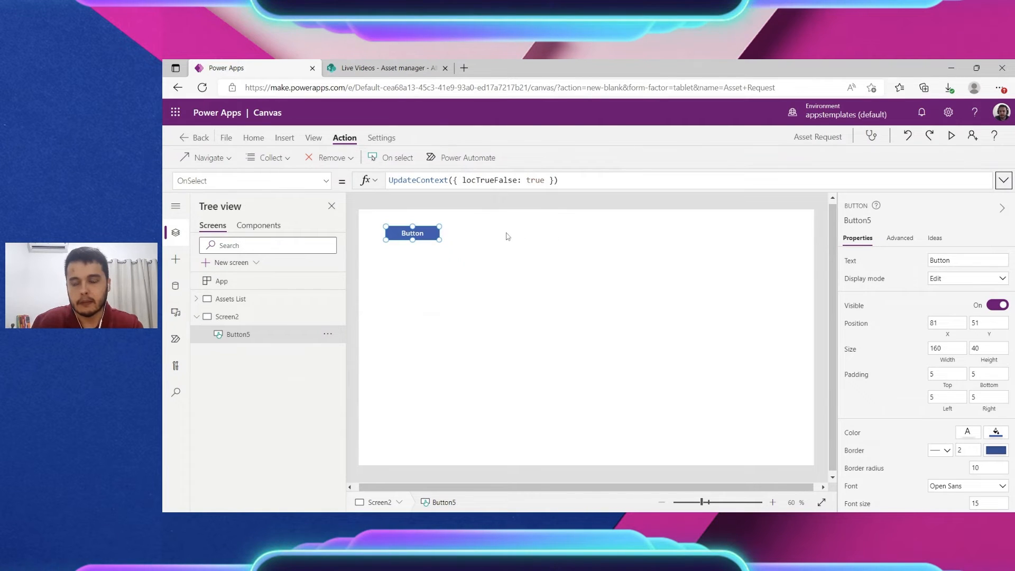
pyautogui.click(489, 180)
pyautogui.doubleClick(489, 180)
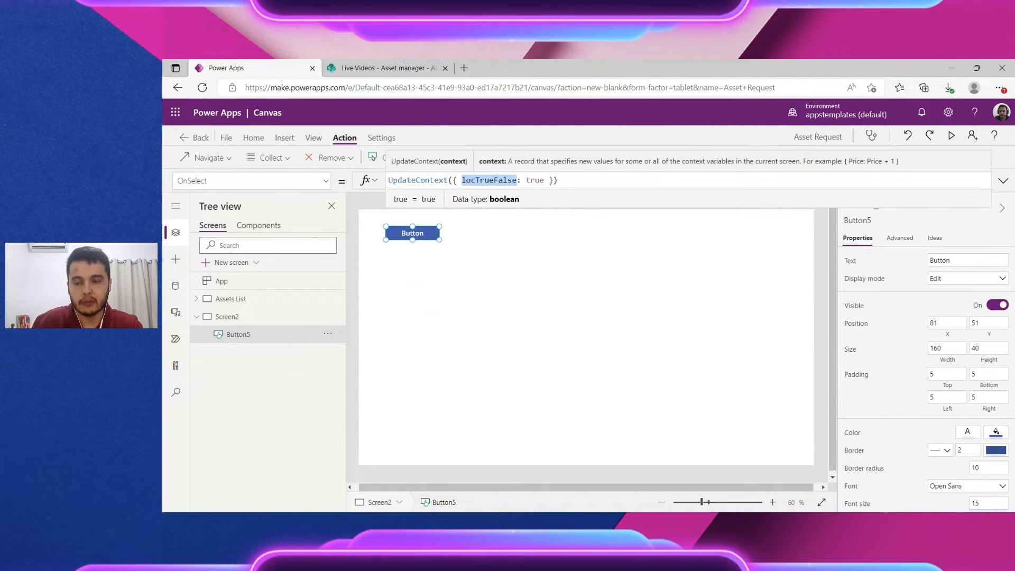
pyautogui.click(500, 219)
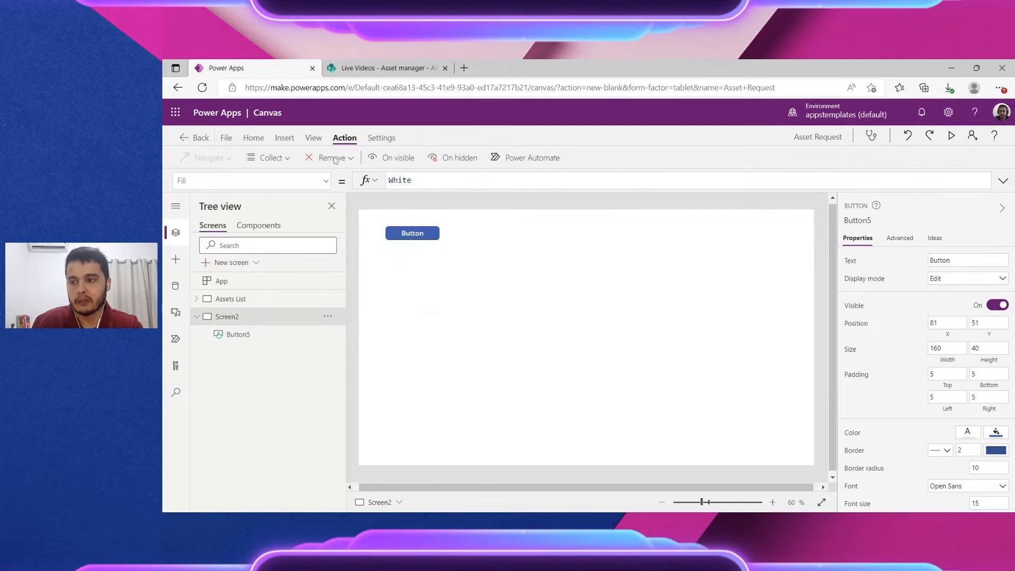
# Step: Add a text label to Screen2 below the button
pyautogui.click(285, 138)
pyautogui.click(281, 162)
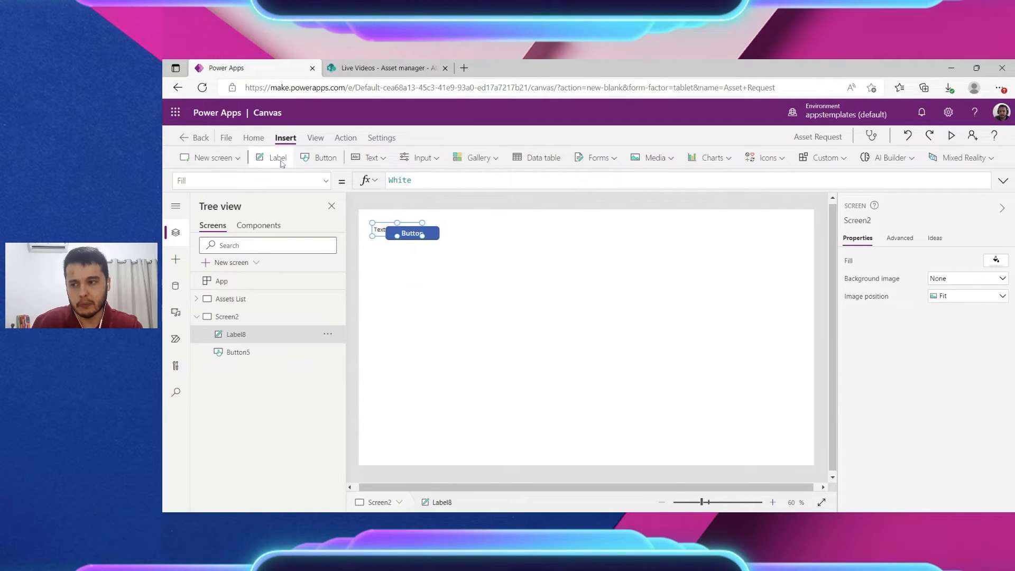
pyautogui.moveTo(398, 226); pyautogui.dragTo(438, 275)
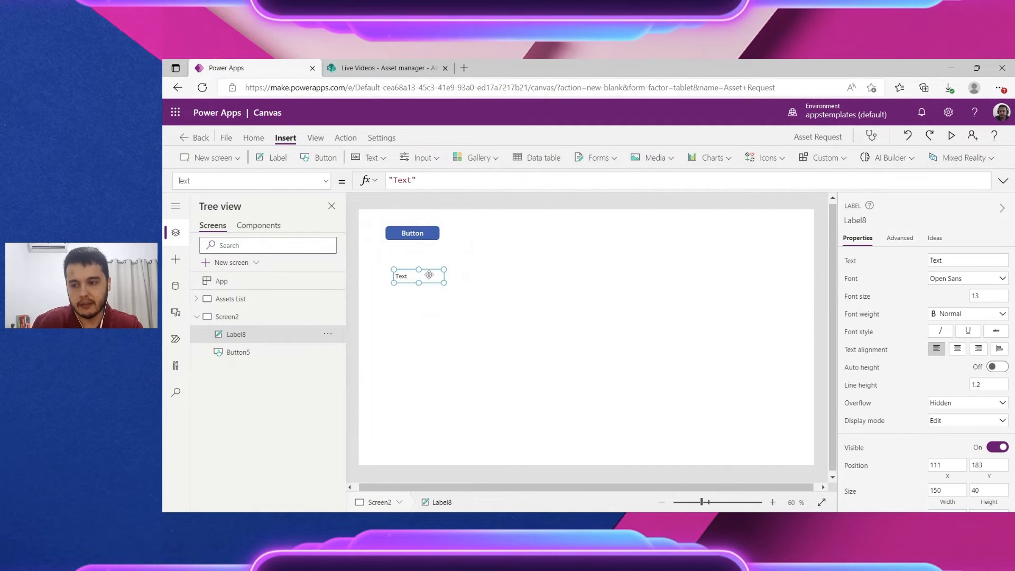
# Step: Set Label8's Text to locTrueFalse, align it under the button, and preview with F5
pyautogui.moveTo(417, 180); pyautogui.dragTo(378, 184)
pyautogui.write('l')
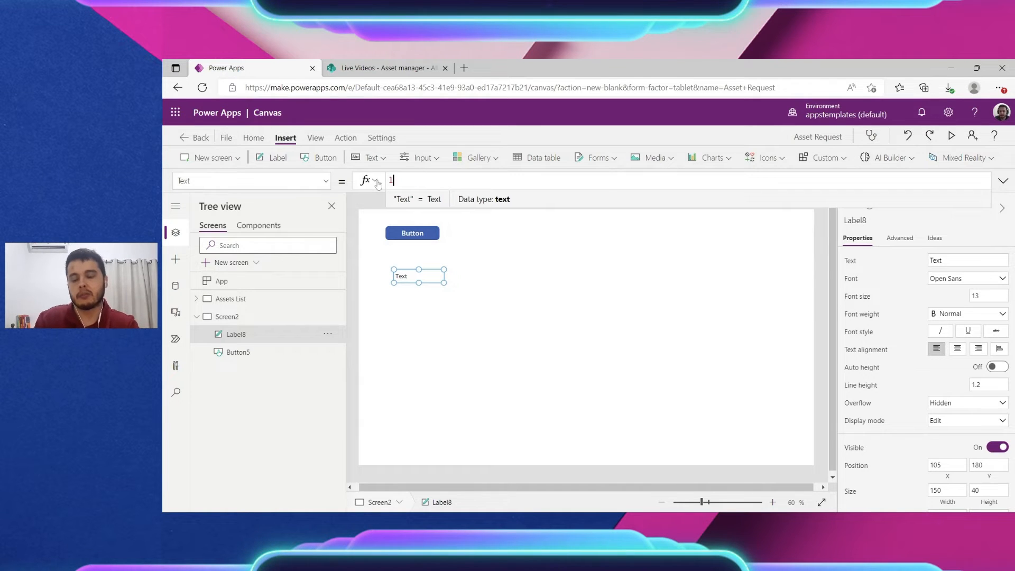
pyautogui.write('oc')
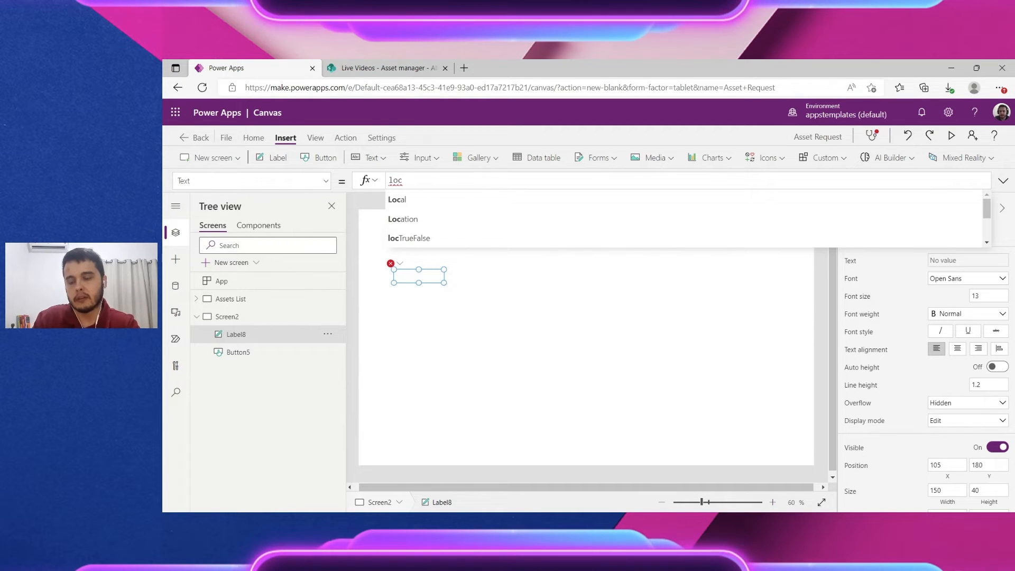
pyautogui.write('t')
pyautogui.press('Tab')
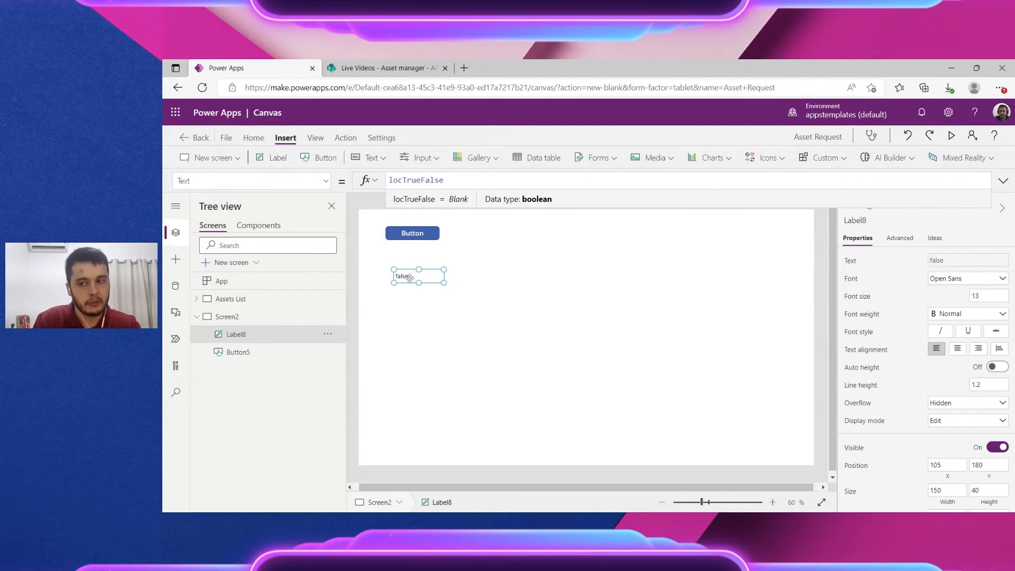
pyautogui.moveTo(410, 277); pyautogui.dragTo(405, 270)
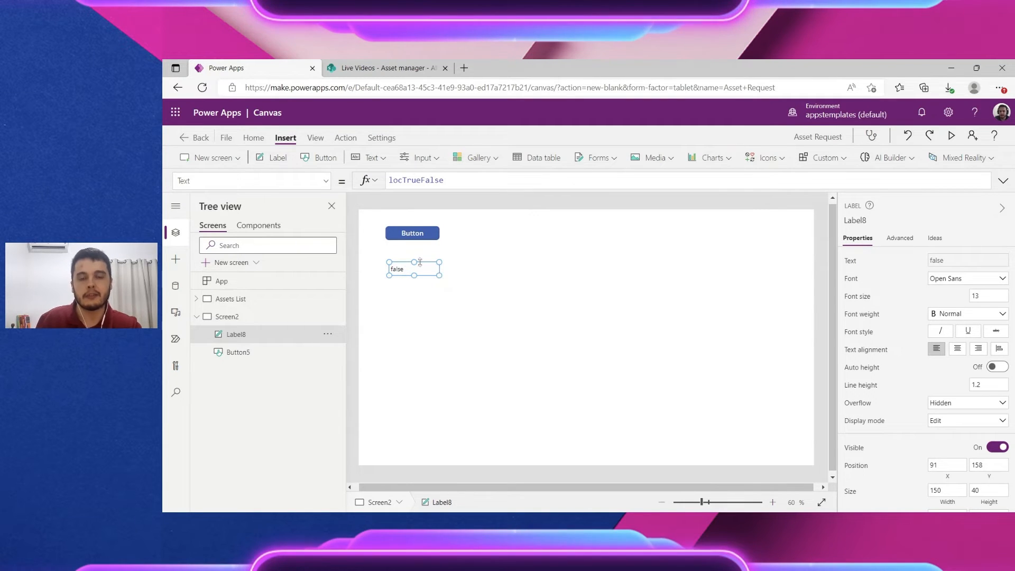
pyautogui.press('F5')
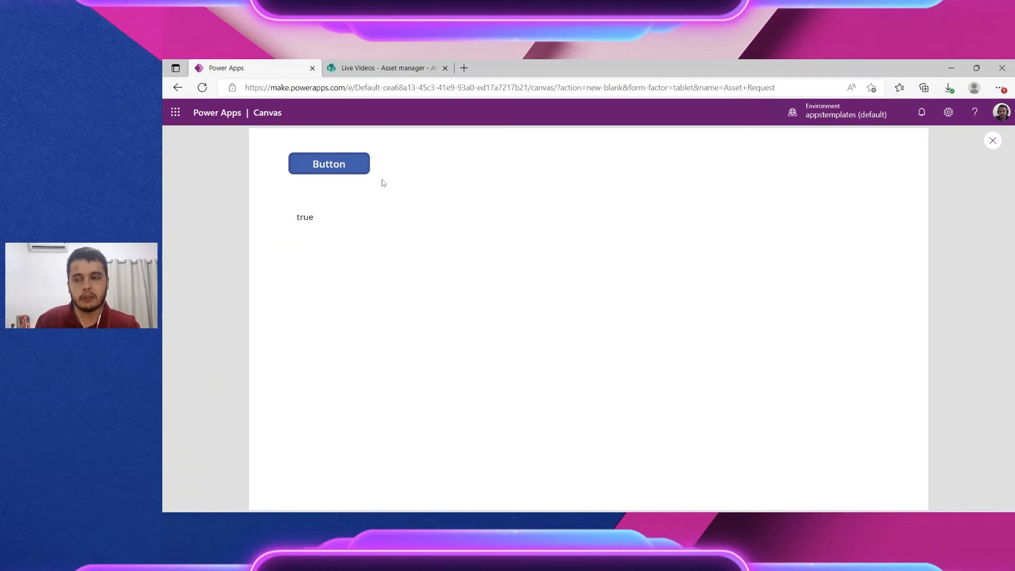
# Step: Press the button in preview so the label reads true, then exit and select Button5
pyautogui.click(346, 166)
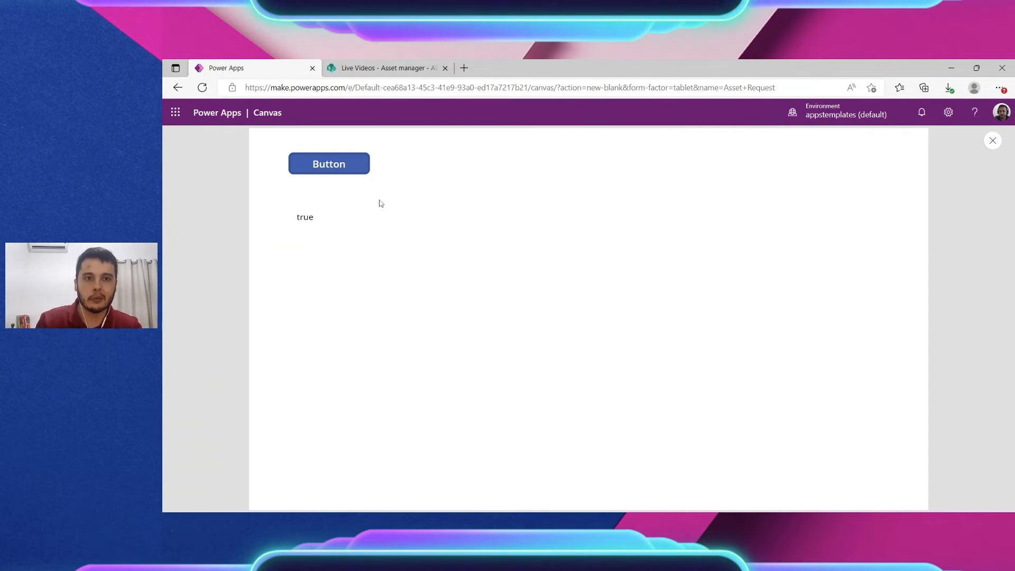
pyautogui.click(992, 141)
pyautogui.click(415, 230)
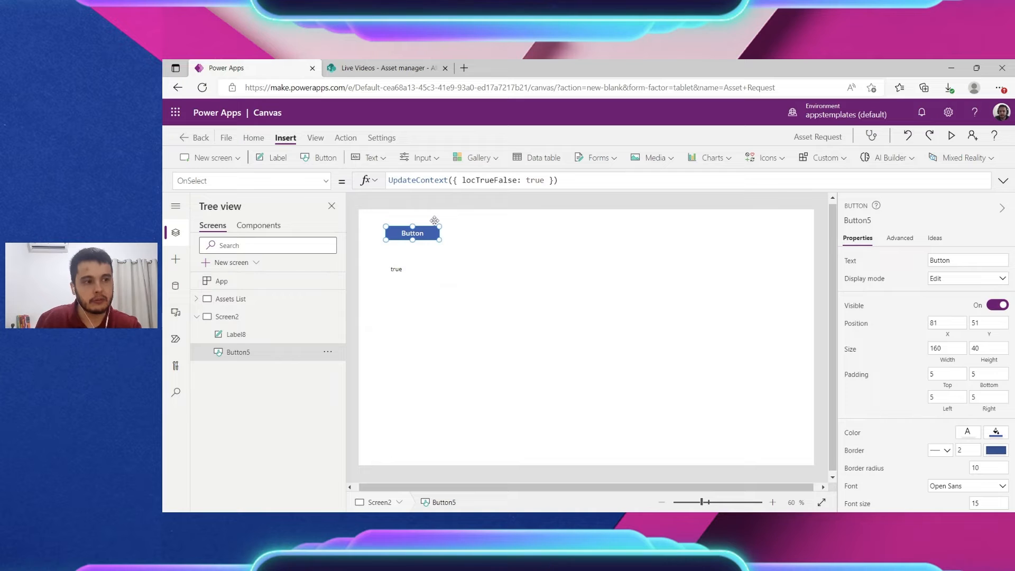
# Step: Duplicate Button5 as Button5_1 and place it to the right of the first button
pyautogui.hotkey('ctrl', 'c')
pyautogui.hotkey('ctrl', 'v')
pyautogui.moveTo(428, 235); pyautogui.dragTo(494, 233)
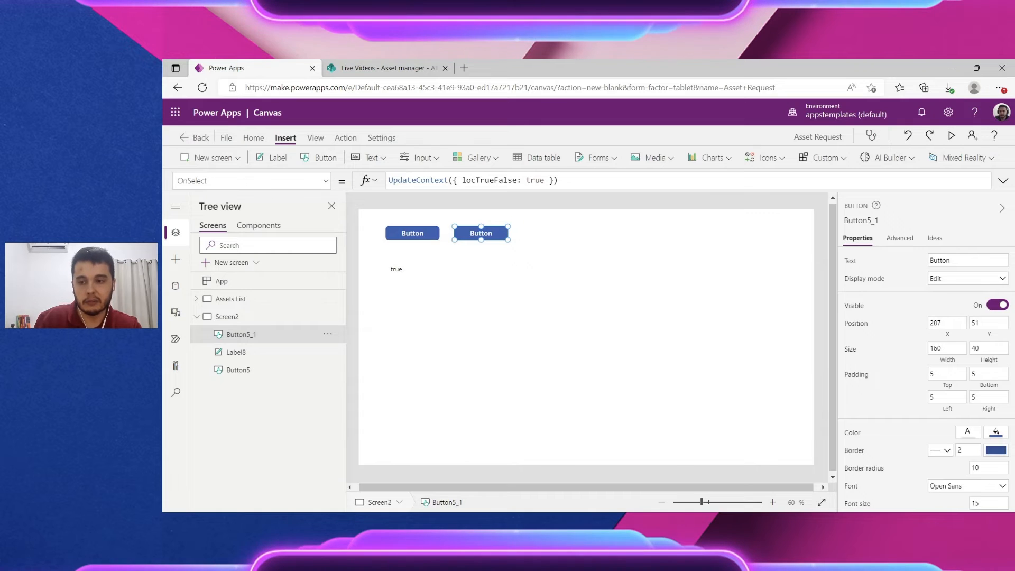
# Step: Change Button5_1's OnSelect to UpdateContext({ locTrueFalse: false }) and nudge the label
pyautogui.doubleClick(535, 180)
pyautogui.write('false')
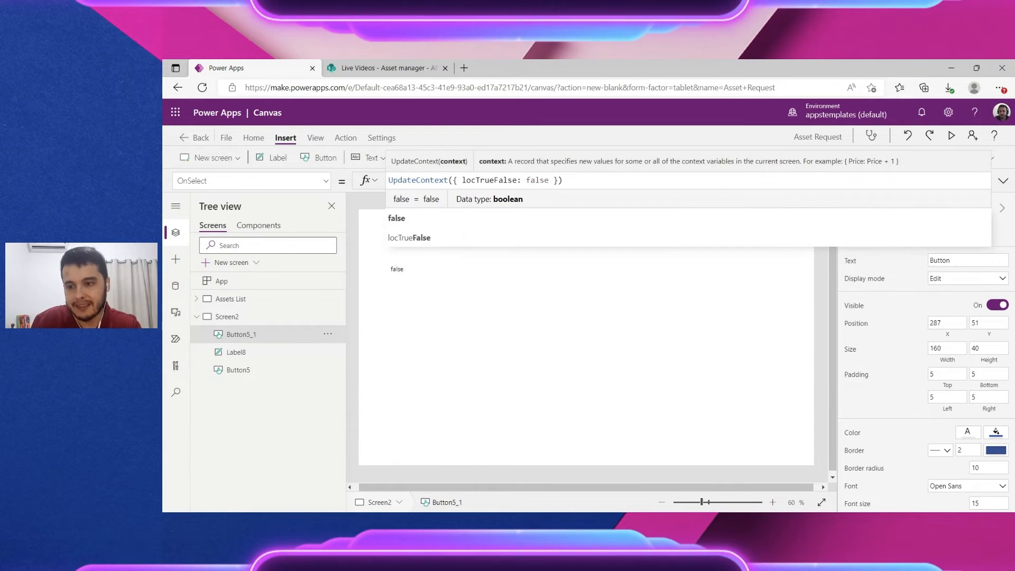
pyautogui.moveTo(462, 180); pyautogui.dragTo(526, 180)
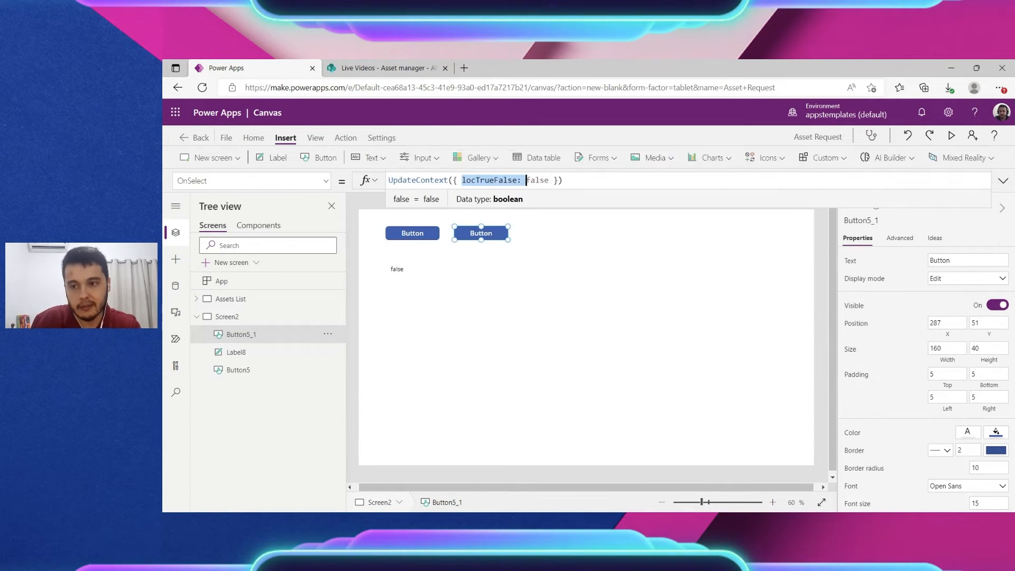
pyautogui.doubleClick(537, 180)
pyautogui.moveTo(402, 272)
pyautogui.mouseDown()
pyautogui.moveTo(393, 280)
pyautogui.moveTo(402, 269)
pyautogui.mouseUp()
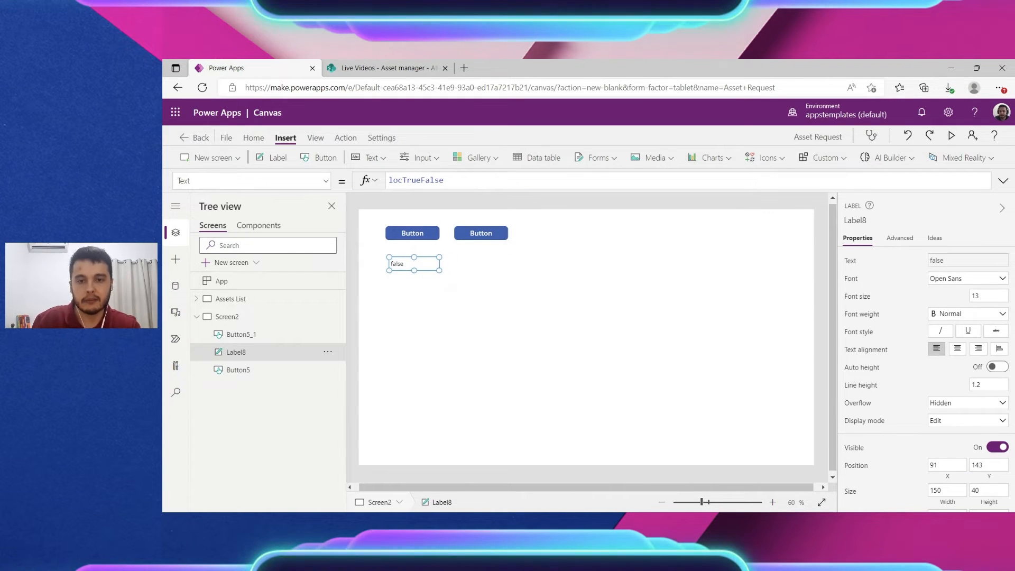
pyautogui.doubleClick(387, 180)
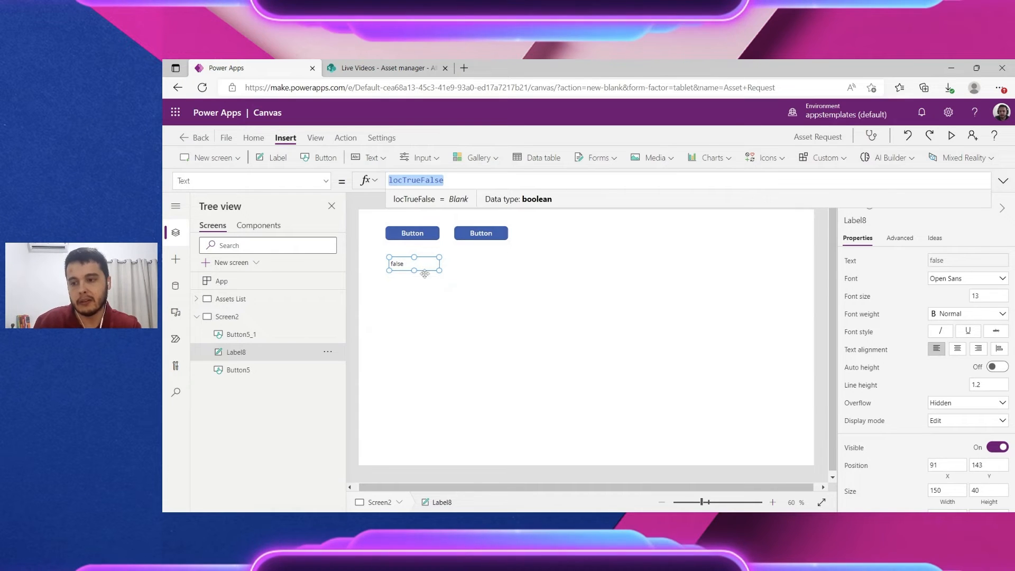
# Step: Preview and press each button, toggling Label8 between false and true, then exit preview
pyautogui.click(951, 135)
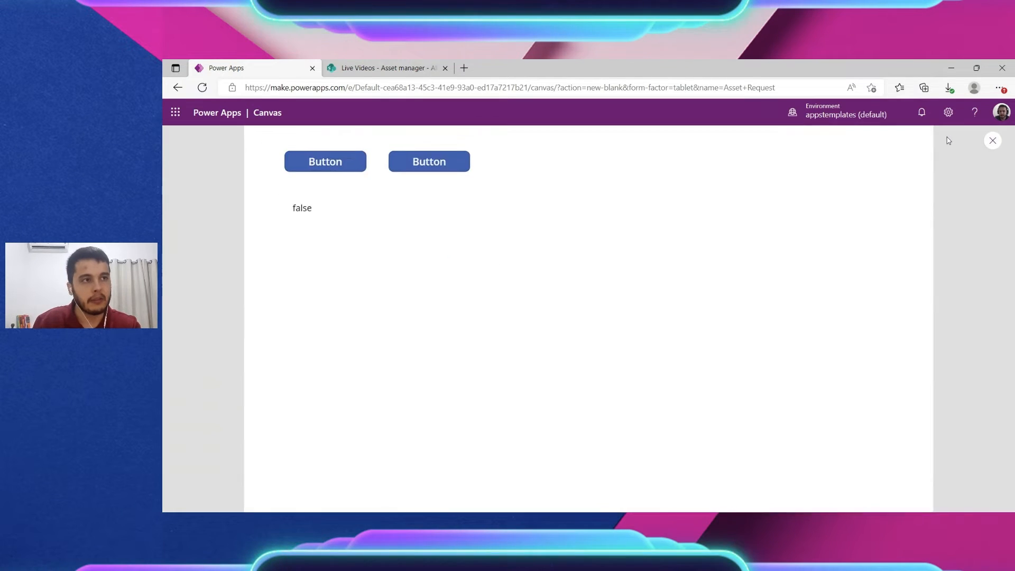
pyautogui.click(334, 169)
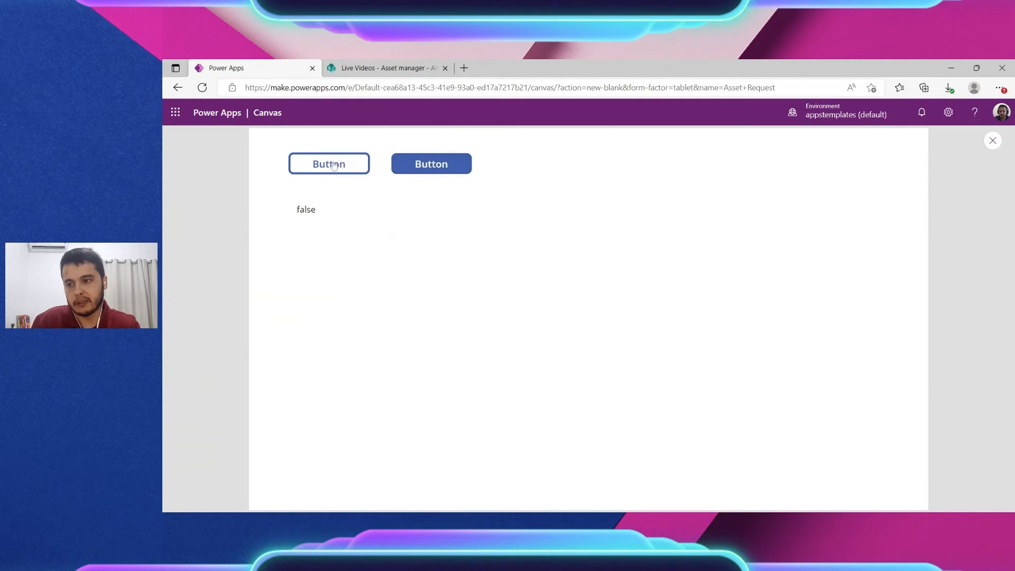
pyautogui.click(450, 166)
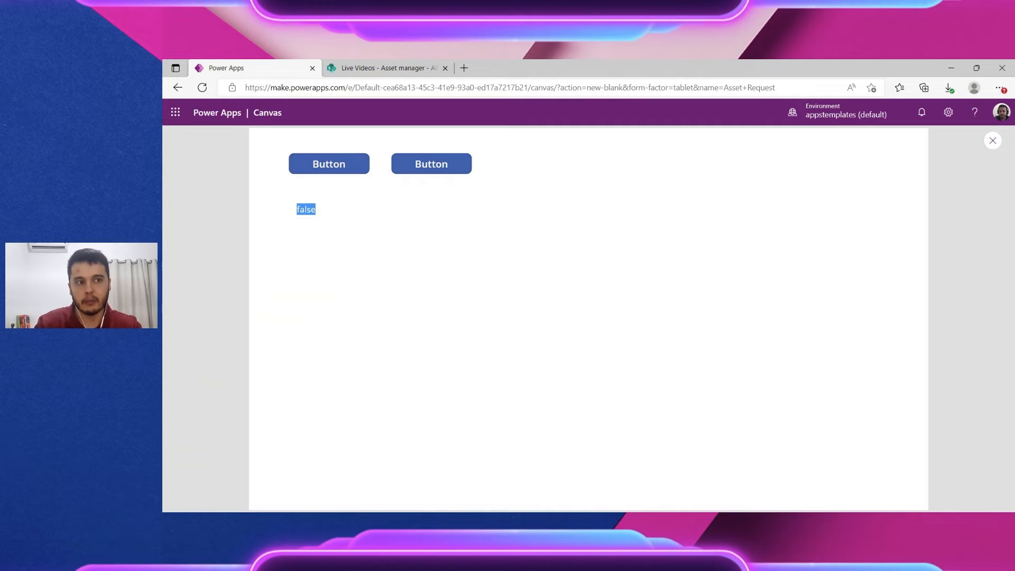
pyautogui.click(334, 166)
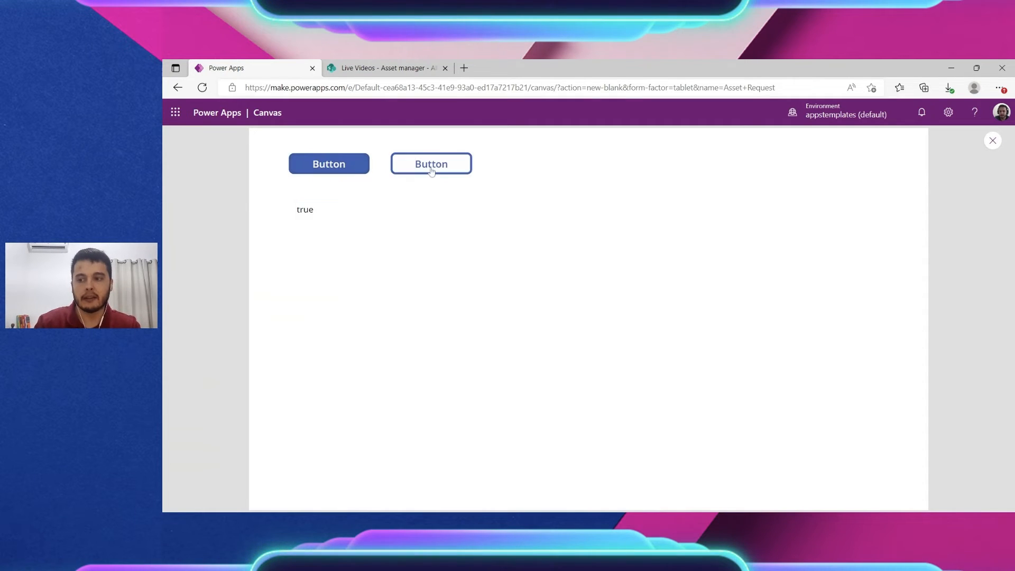
pyautogui.click(357, 169)
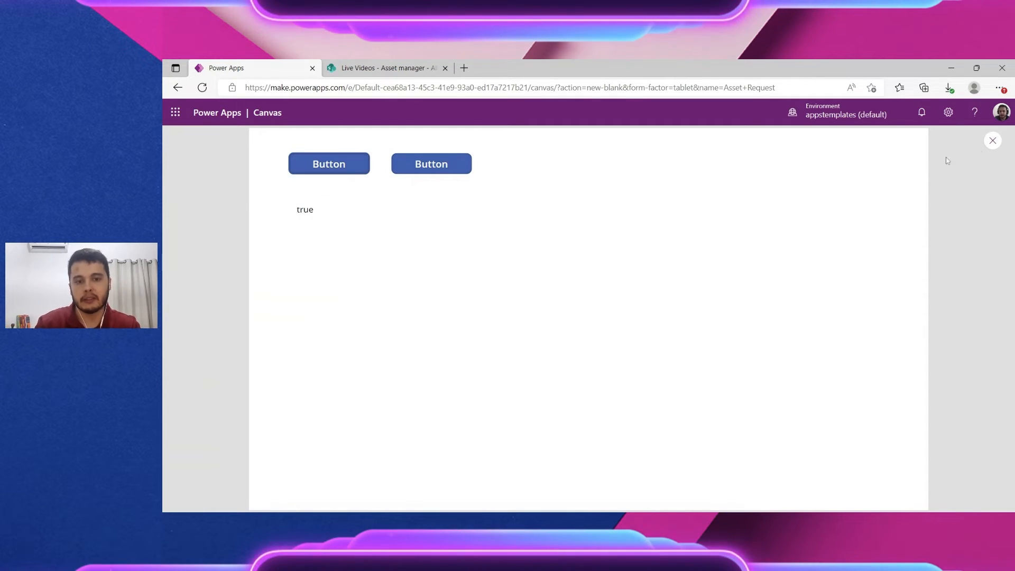
pyautogui.click(993, 142)
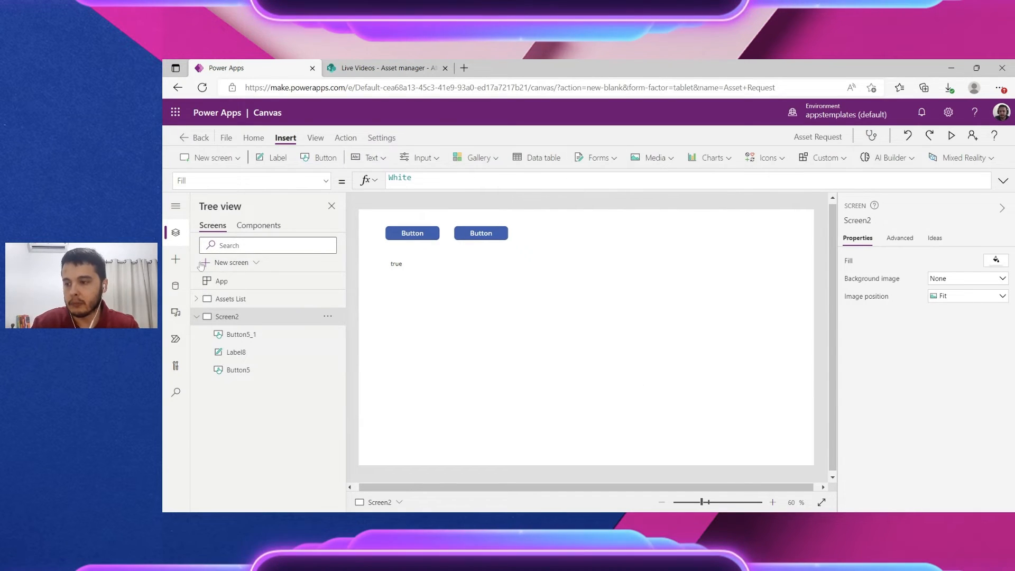
# Step: Insert a rectangle and size it into a large block below the buttons
pyautogui.click(176, 259)
pyautogui.scroll(-3, 280, 343)
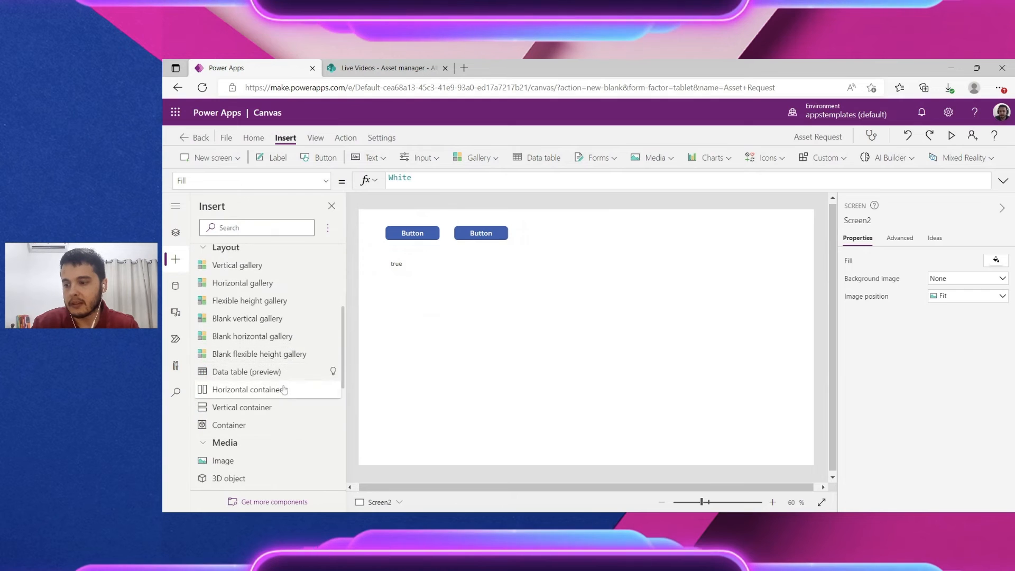
pyautogui.scroll(-5, 284, 389)
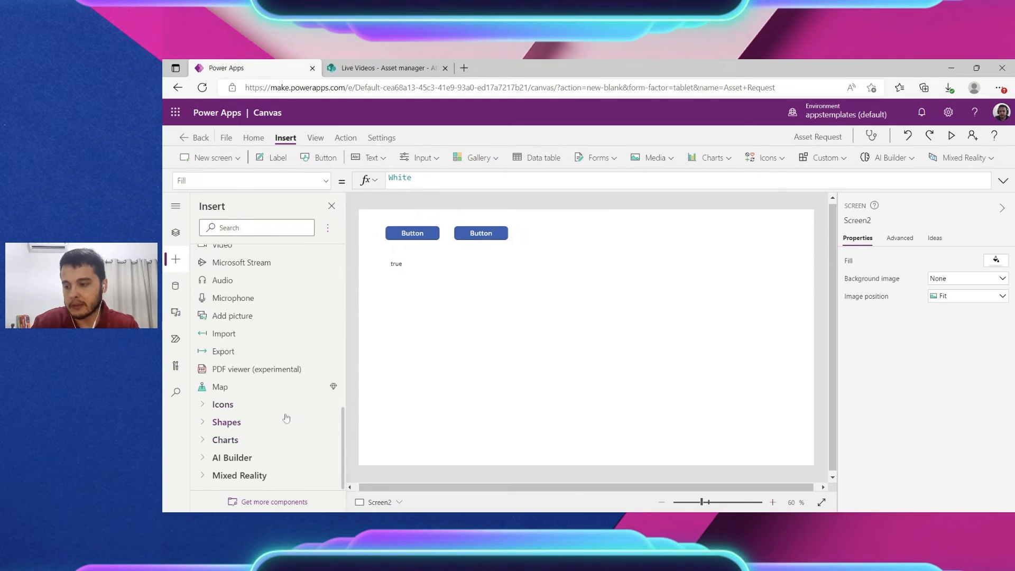
pyautogui.scroll(10, 286, 418)
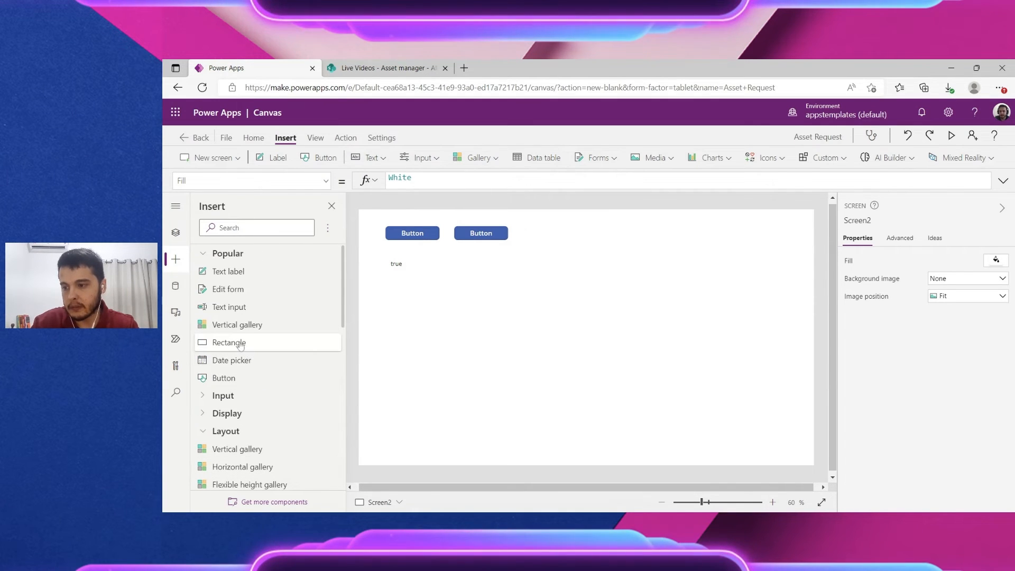
pyautogui.click(240, 343)
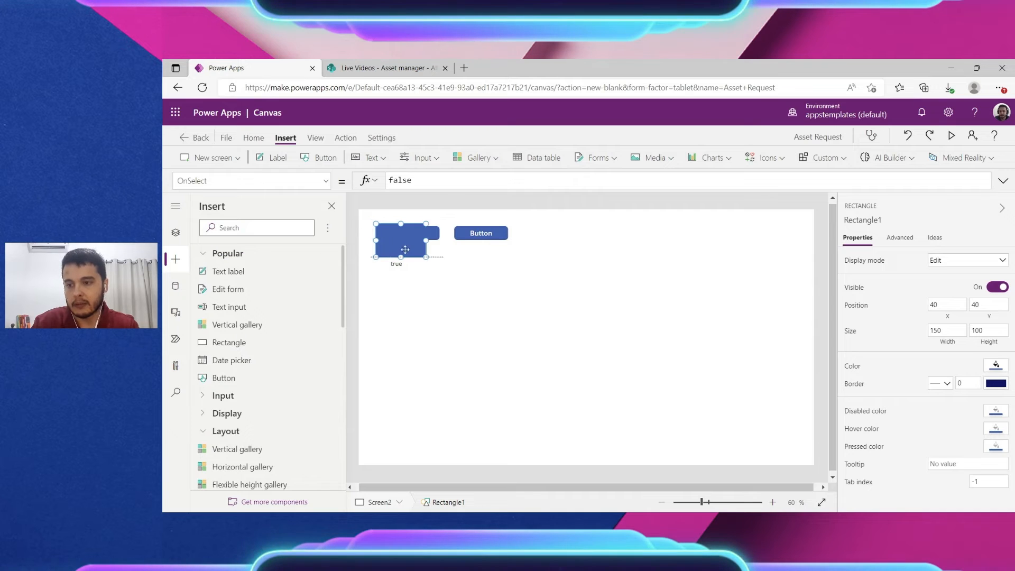
pyautogui.moveTo(405, 249); pyautogui.dragTo(713, 385)
pyautogui.moveTo(622, 338); pyautogui.dragTo(628, 349)
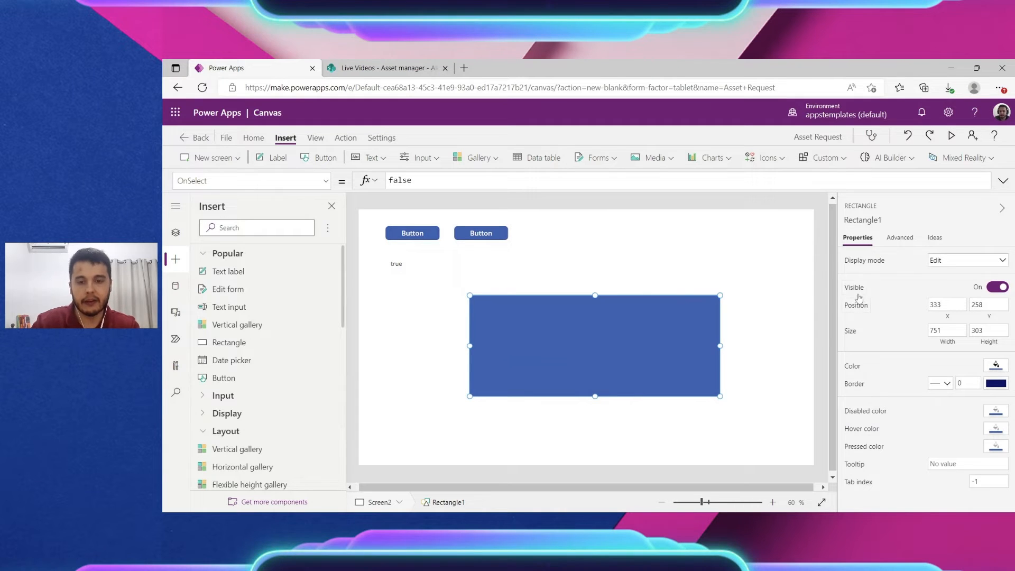
# Step: Set Rectangle1's Visible to locTrueFalse and preview with F5
pyautogui.moveTo(410, 180); pyautogui.dragTo(383, 181)
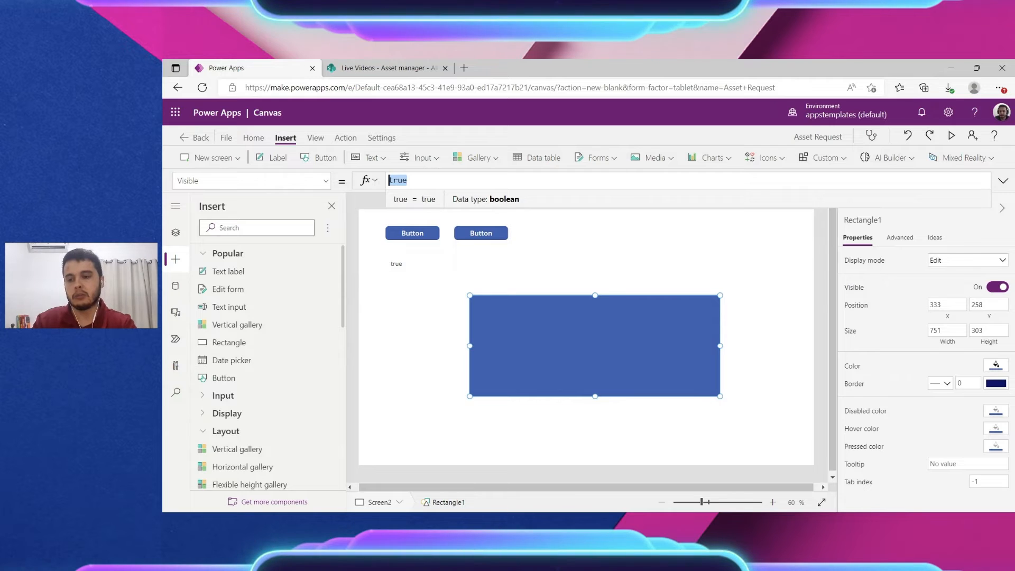
pyautogui.write('TrueFalse')
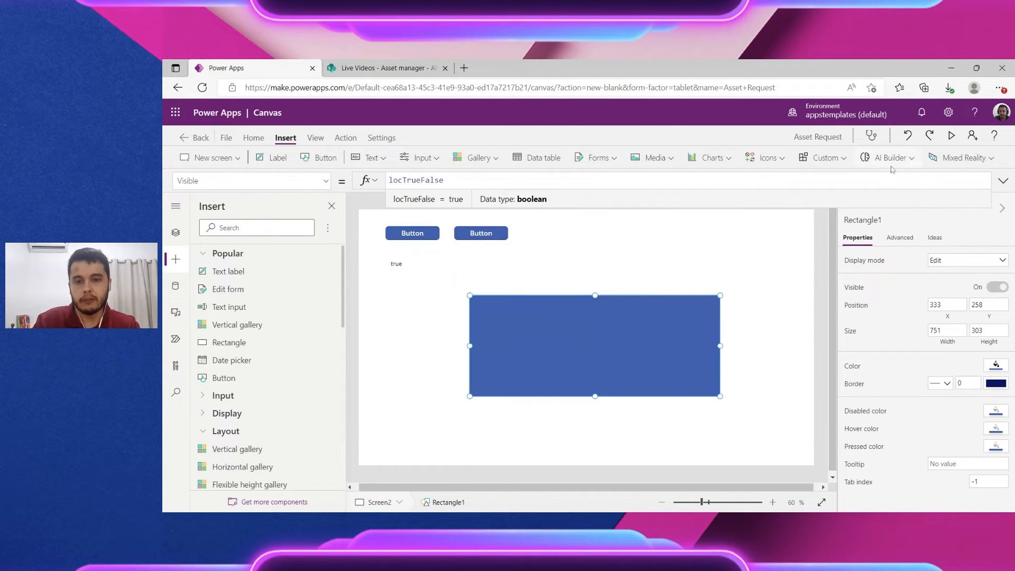
pyautogui.press('F5')
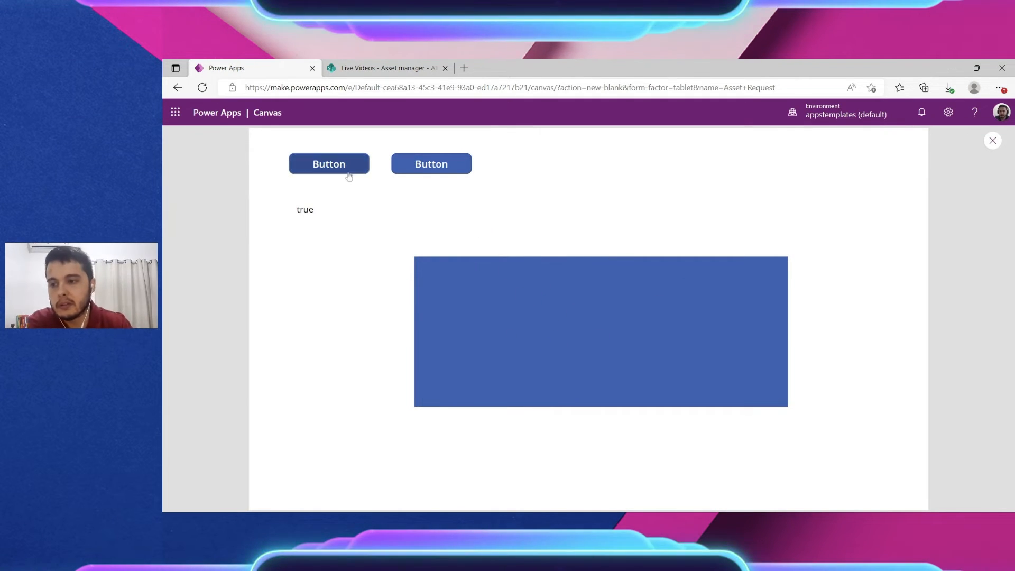
# Step: Alternate the buttons in preview: first shows the blue rectangle, second hides it
pyautogui.click(315, 166)
pyautogui.moveTo(299, 210); pyautogui.dragTo(329, 214)
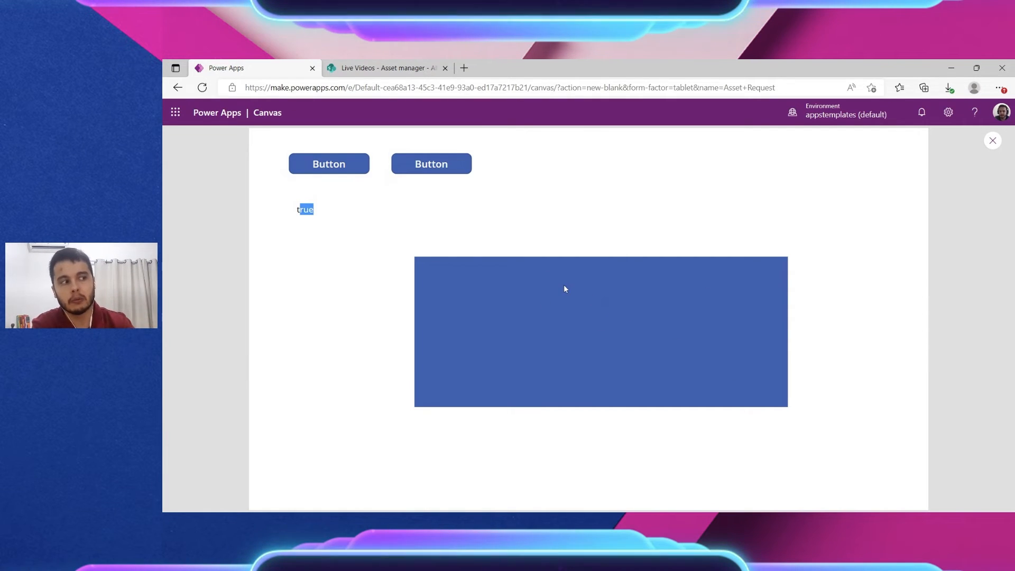
pyautogui.click(435, 168)
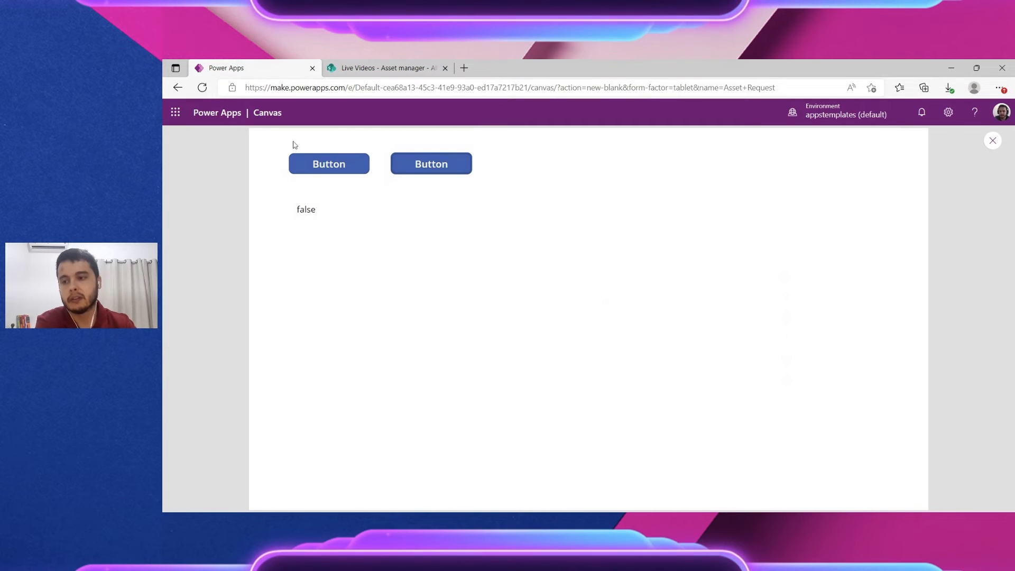
pyautogui.click(297, 164)
pyautogui.click(452, 166)
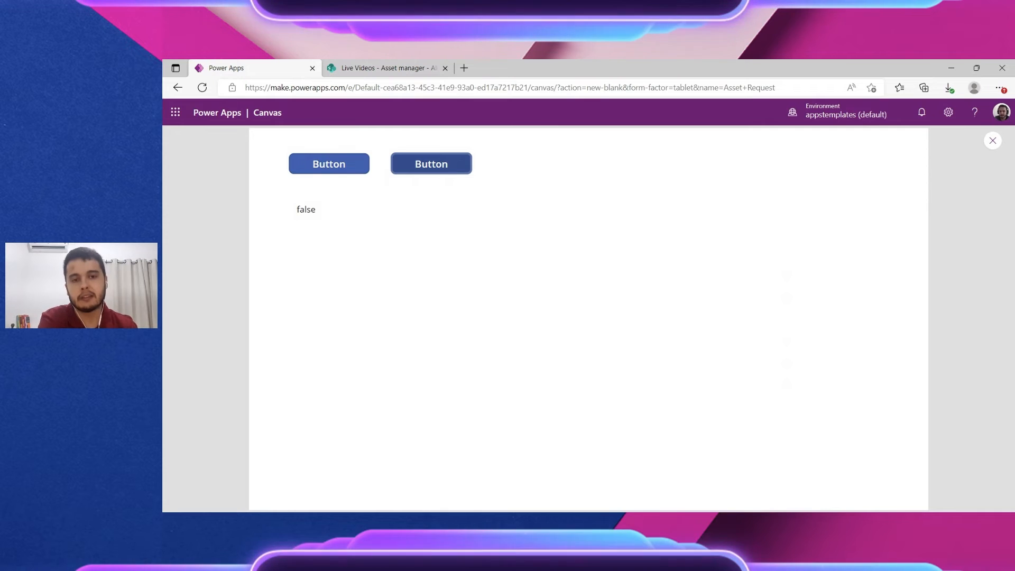
pyautogui.click(356, 164)
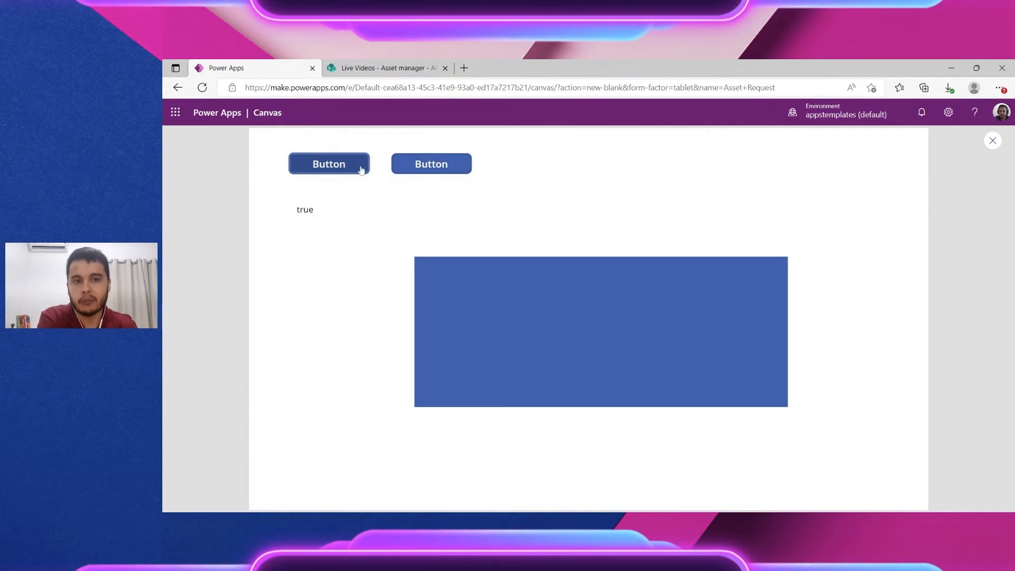
pyautogui.click(448, 168)
pyautogui.click(340, 167)
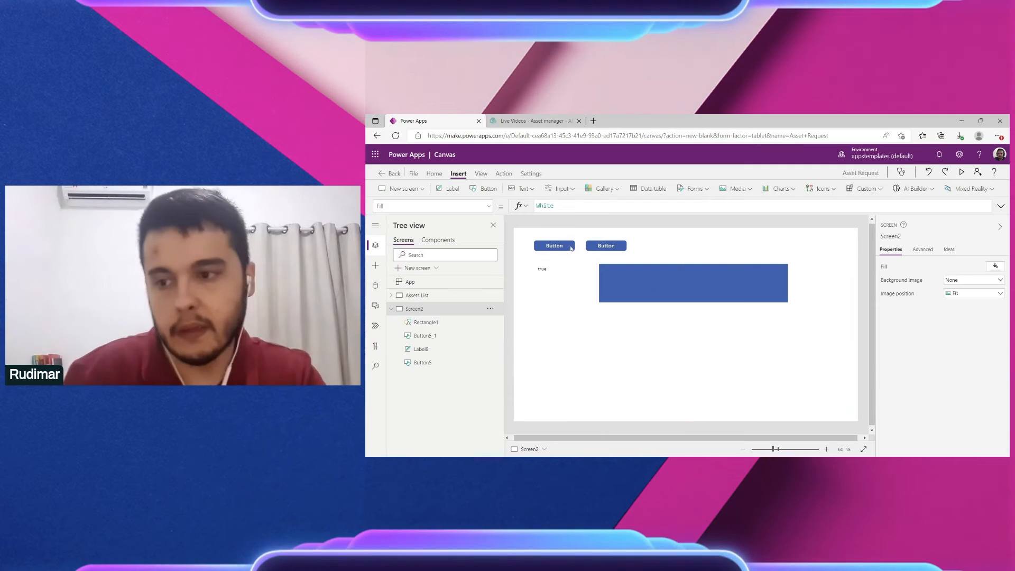
# Step: Select Button5's entire UpdateContext({ locTrueFalse: true }) OnSelect formula for copying
pyautogui.click(555, 246)
pyautogui.click(605, 245)
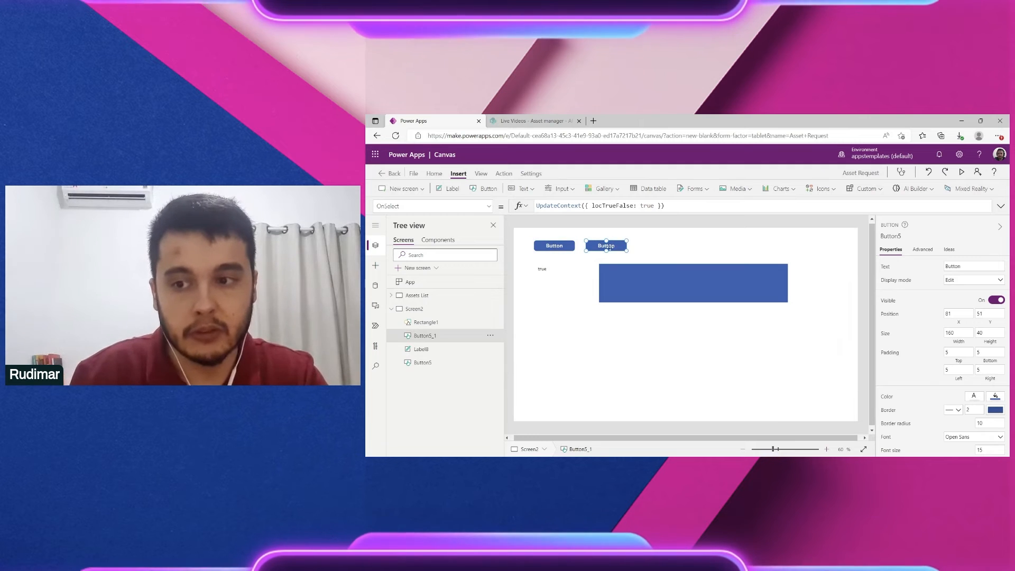
pyautogui.click(545, 246)
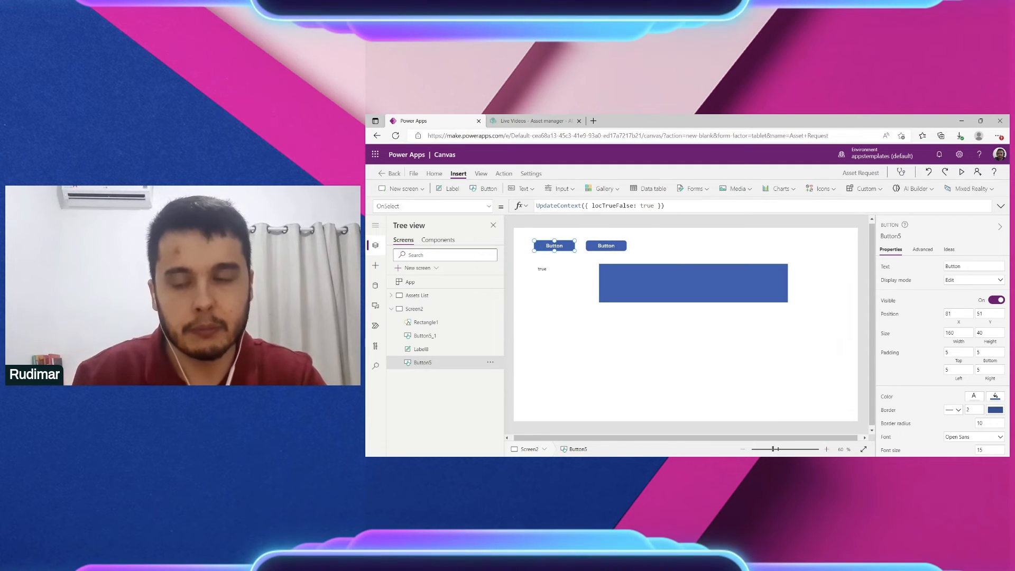
pyautogui.doubleClick(602, 205)
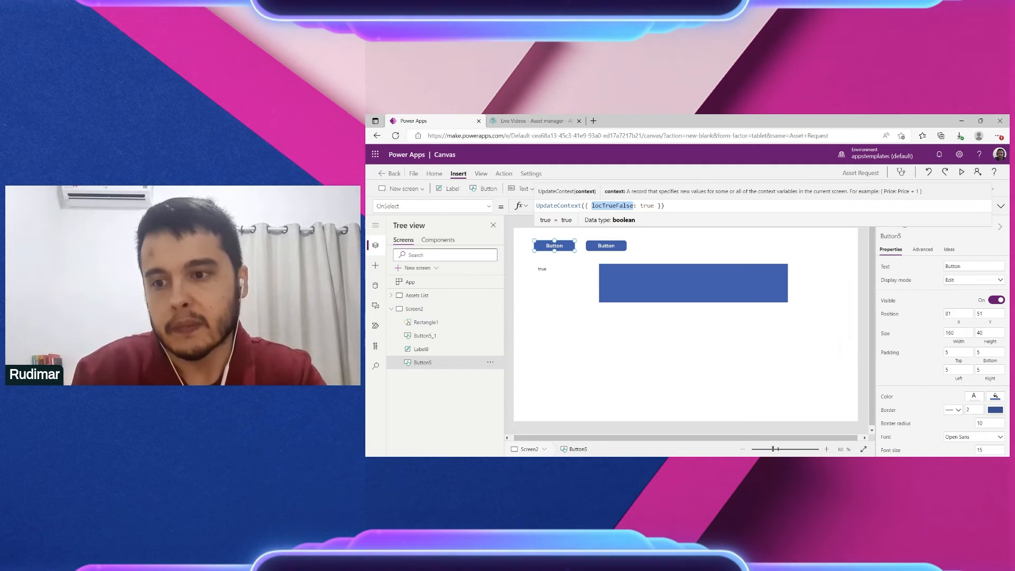
pyautogui.click(665, 206)
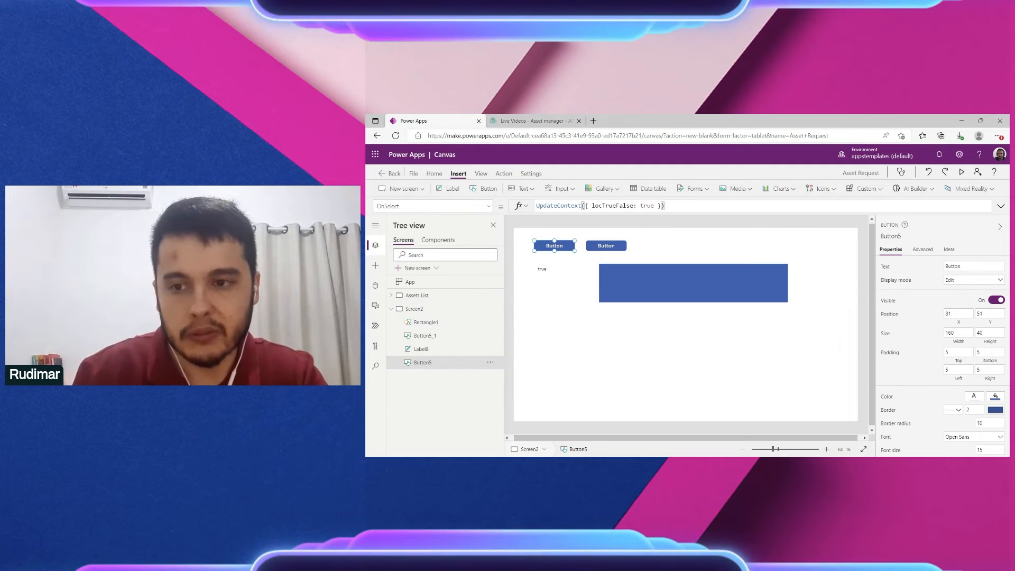
pyautogui.hotkey('ctrl', 'a')
pyautogui.hotkey('ctrl', 'c')
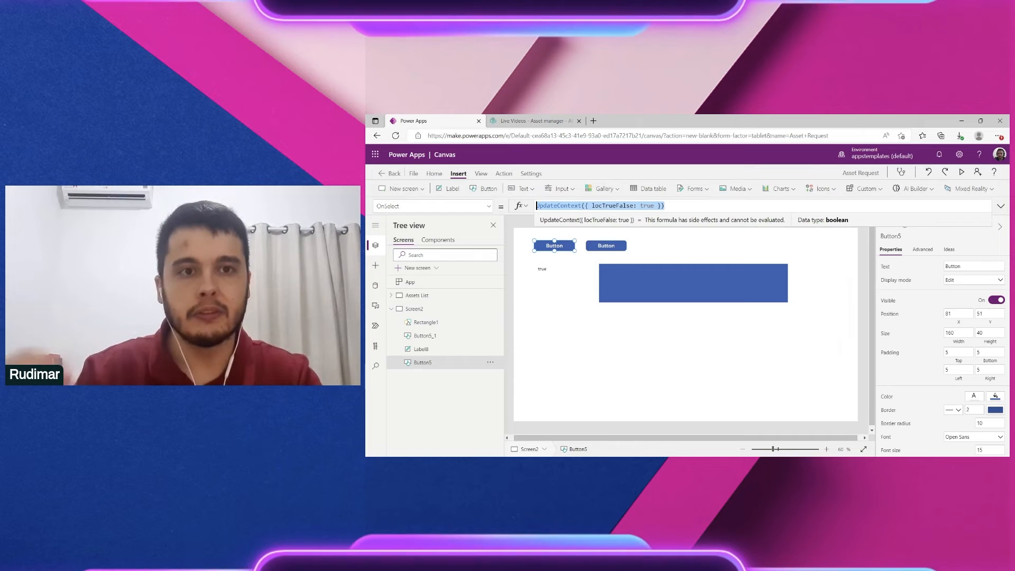
# Step: Select the confirmation's No button and paste the copied UpdateContext formula into its OnSelect
pyautogui.click(461, 295)
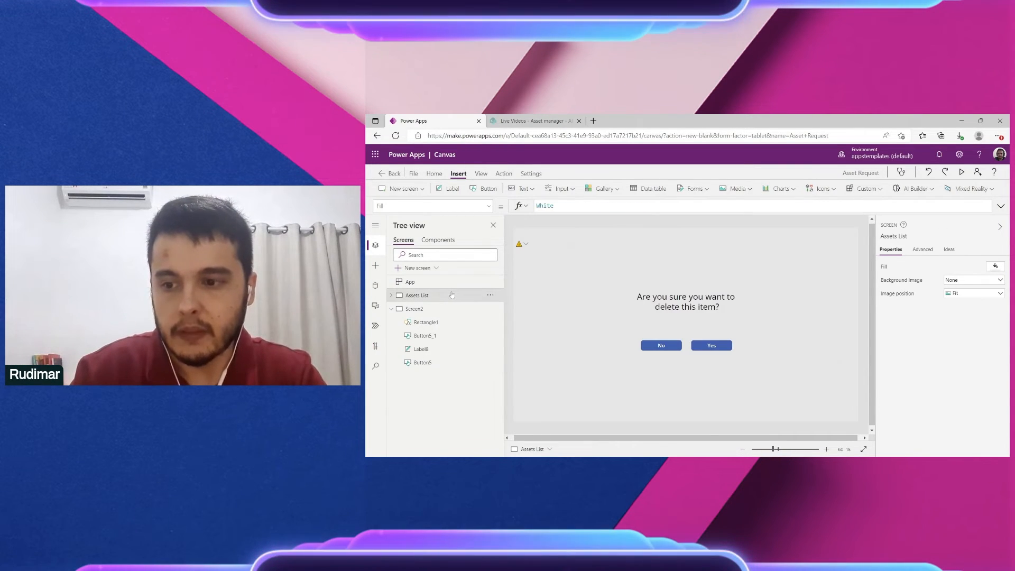
pyautogui.click(699, 307)
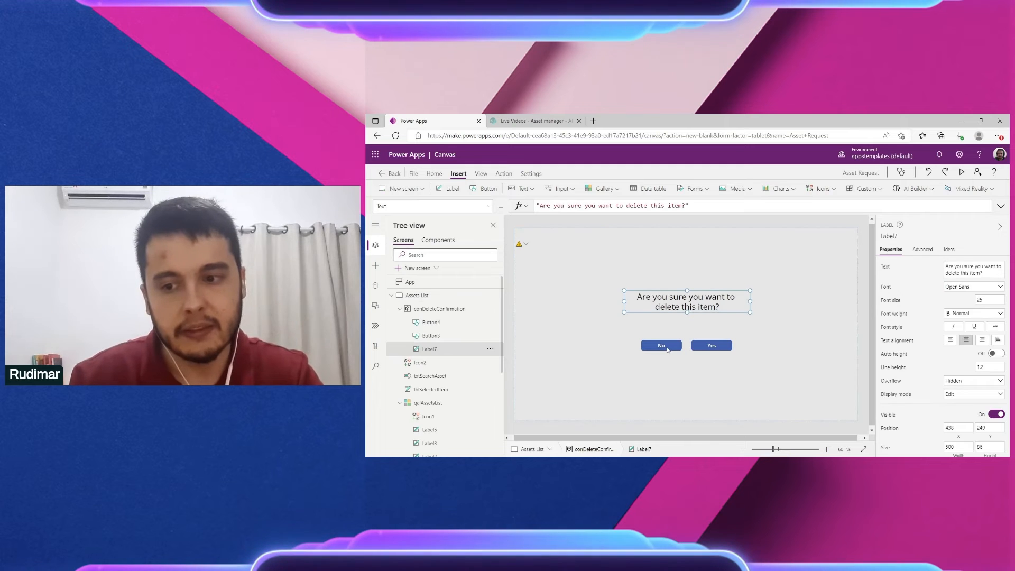
pyautogui.click(663, 345)
pyautogui.click(582, 207)
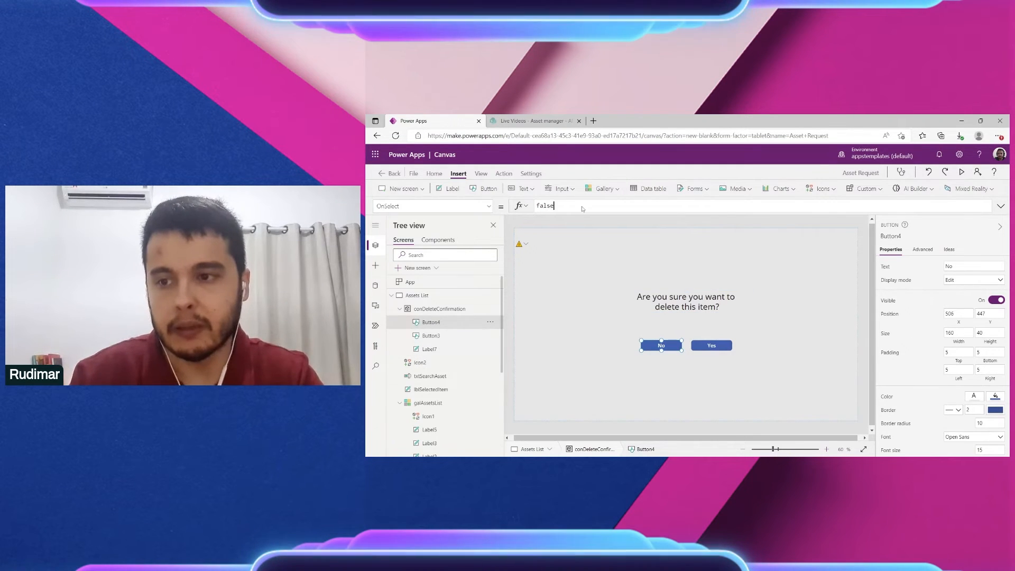
pyautogui.hotkey('ctrl', 'a')
pyautogui.hotkey('ctrl', 'v')
# Step: Edit the pasted formula to read UpdateContext({ locShowRemovePopUp: false })
pyautogui.moveTo(602, 206); pyautogui.dragTo(620, 205)
pyautogui.doubleClick(647, 205)
pyautogui.write('false')
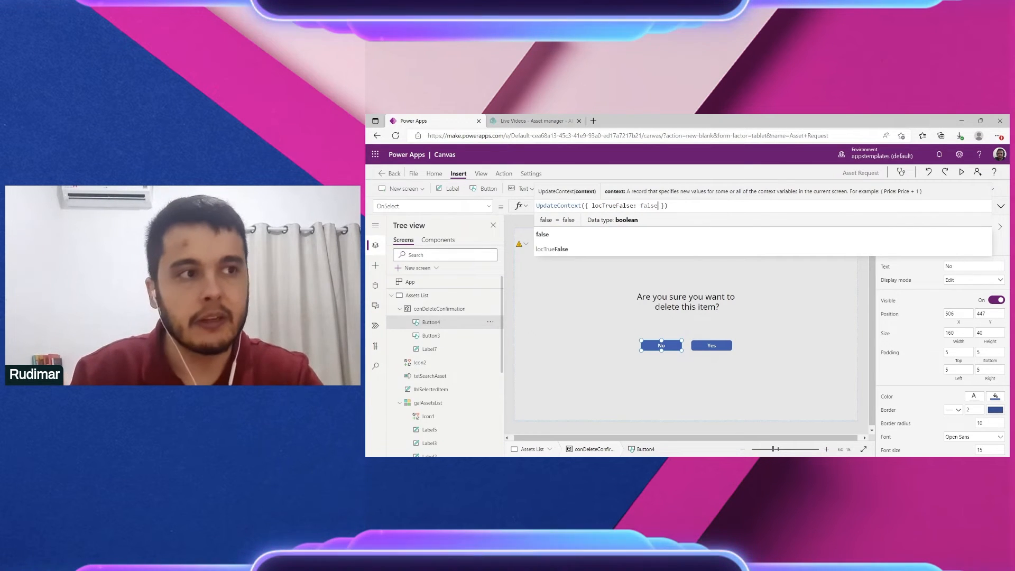
pyautogui.moveTo(632, 205); pyautogui.dragTo(617, 206)
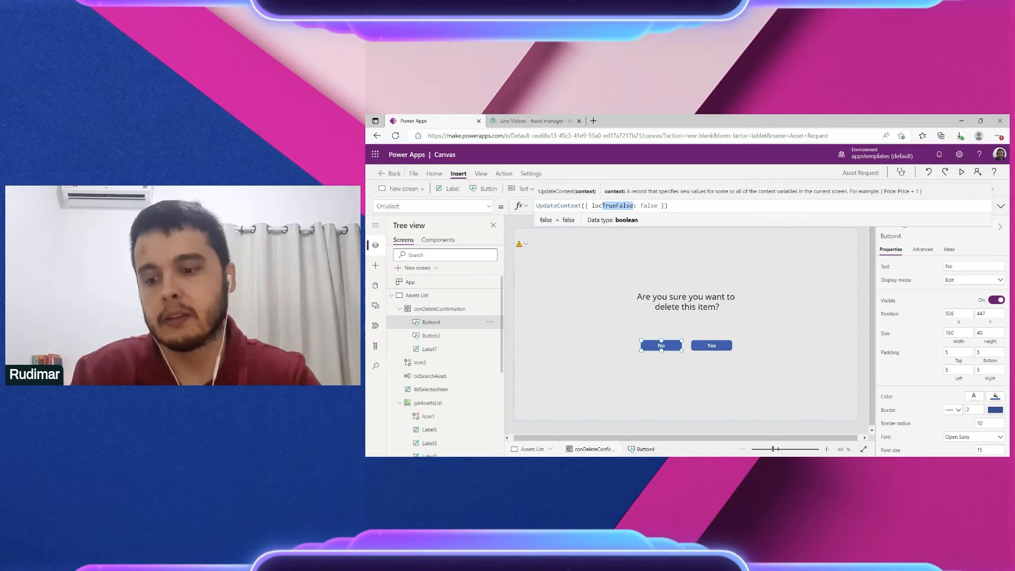
pyautogui.write('show')
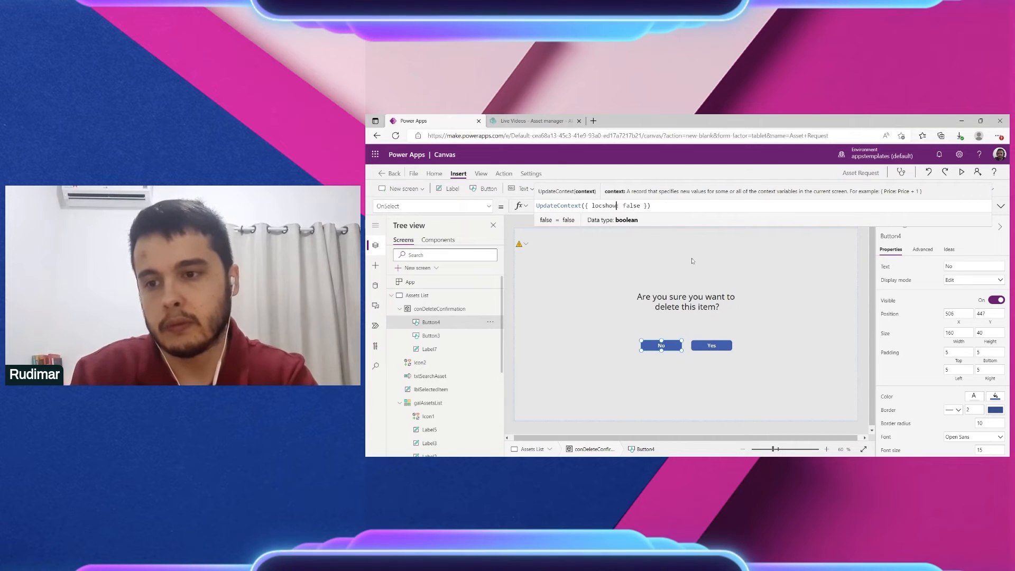
pyautogui.press('Left')
pyautogui.press('Left')
pyautogui.press('Left')
pyautogui.write('S')
pyautogui.press('Right')
pyautogui.press('Right')
pyautogui.press('Right')
pyautogui.write('Remove')
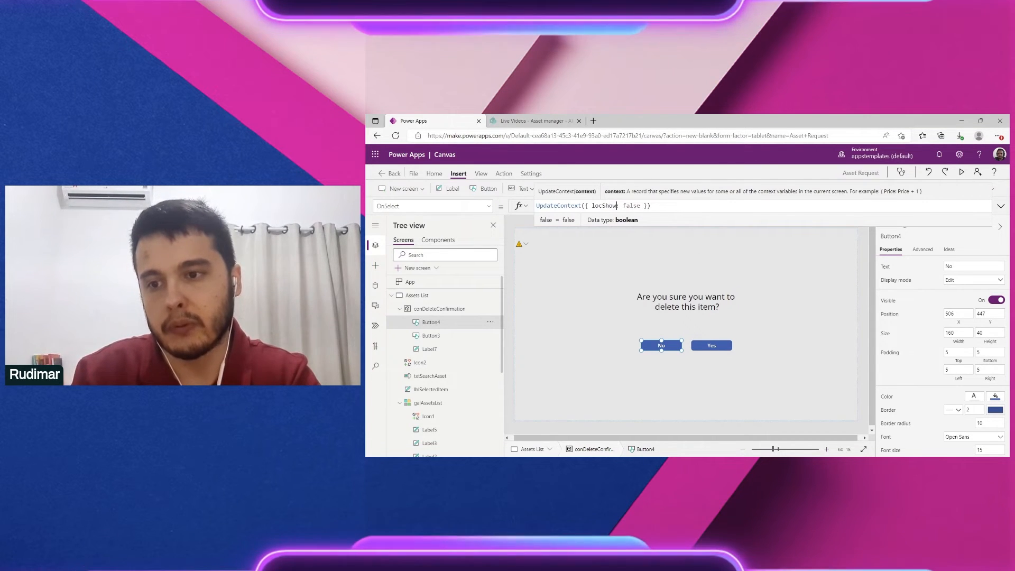
pyautogui.write('P')
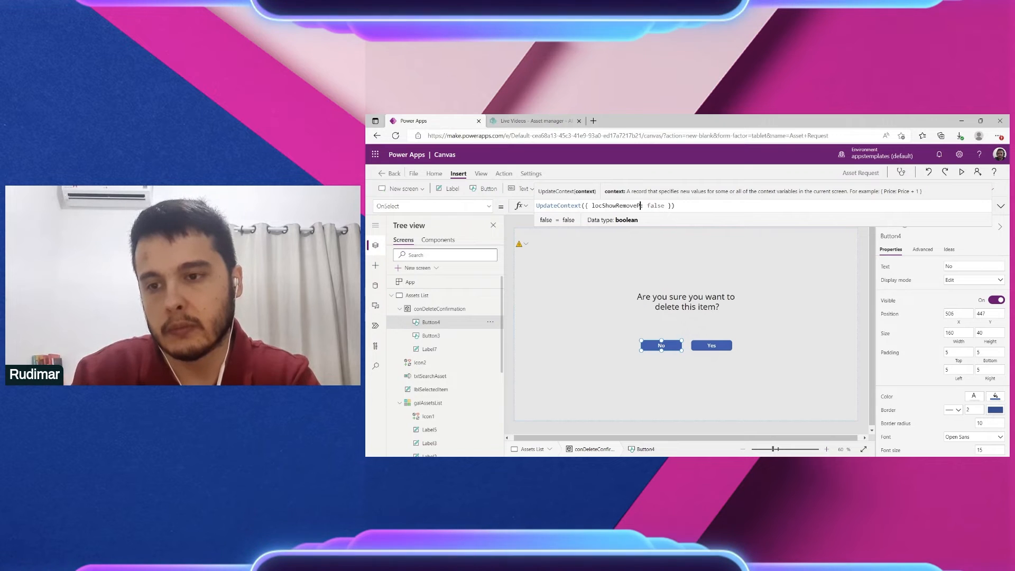
pyautogui.write('opUp')
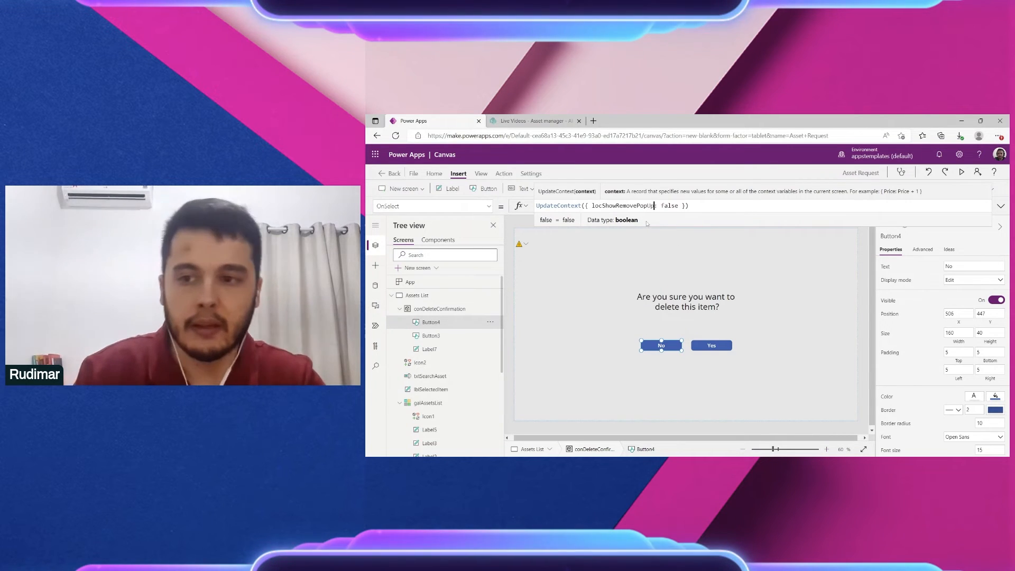
pyautogui.hotkey('ctrl', 'a')
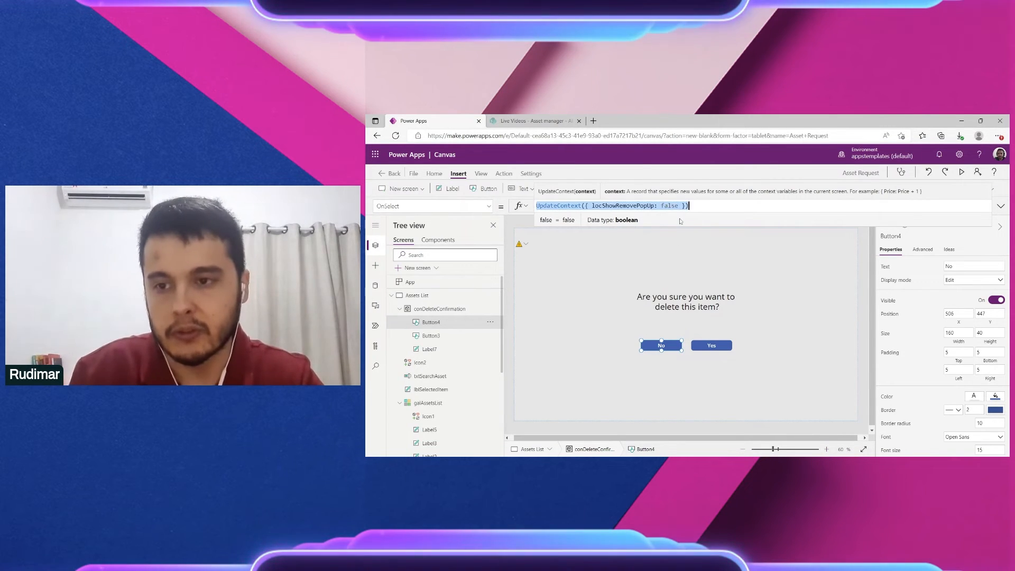
pyautogui.click(715, 346)
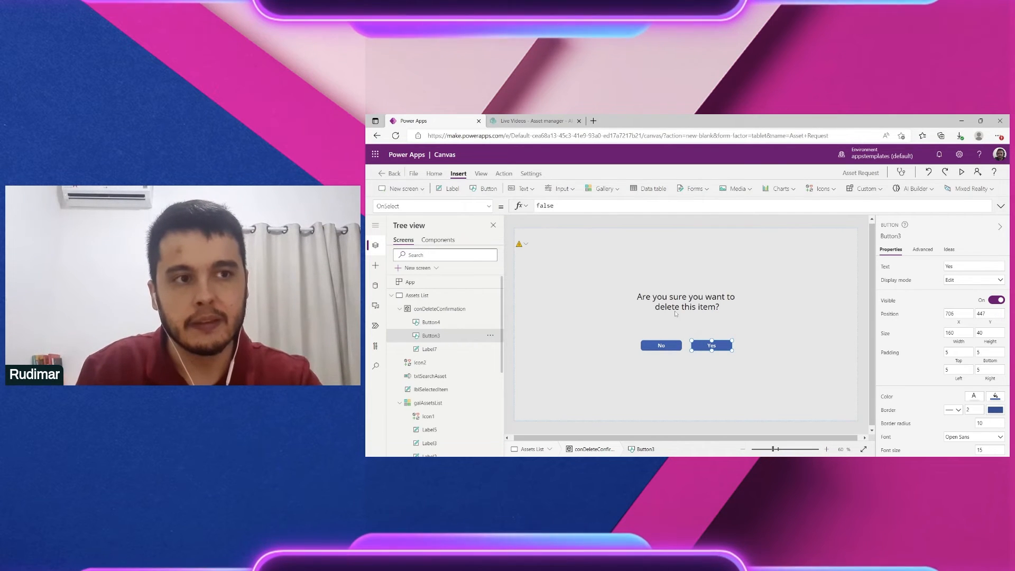
# Step: Replace the Yes button's false OnSelect with UpdateContext({ locShowRemovePopUp: false })
pyautogui.doubleClick(545, 205)
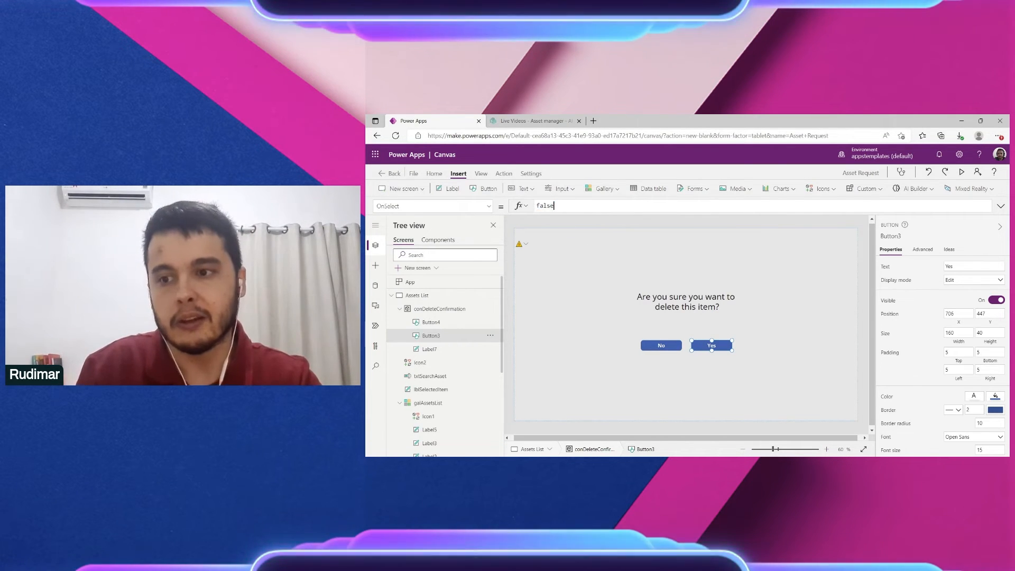
pyautogui.click(627, 242)
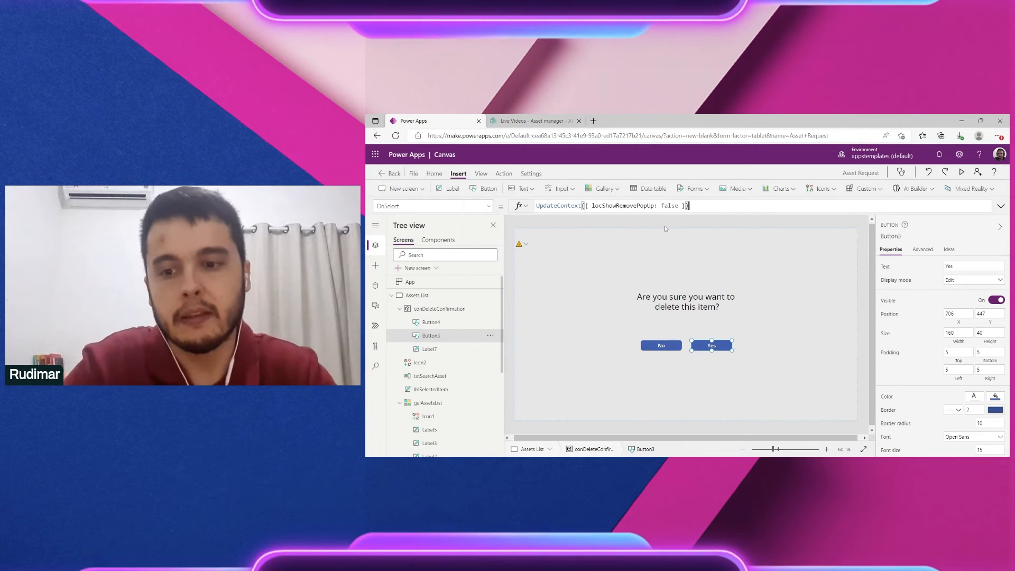
pyautogui.doubleClick(623, 207)
pyautogui.hotkey('ctrl', 'c')
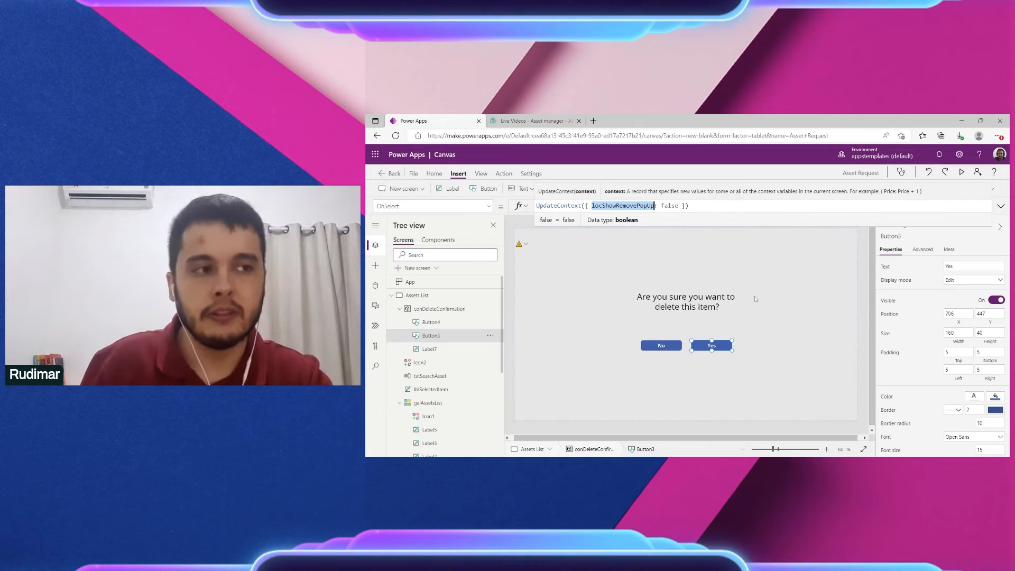
pyautogui.click(826, 288)
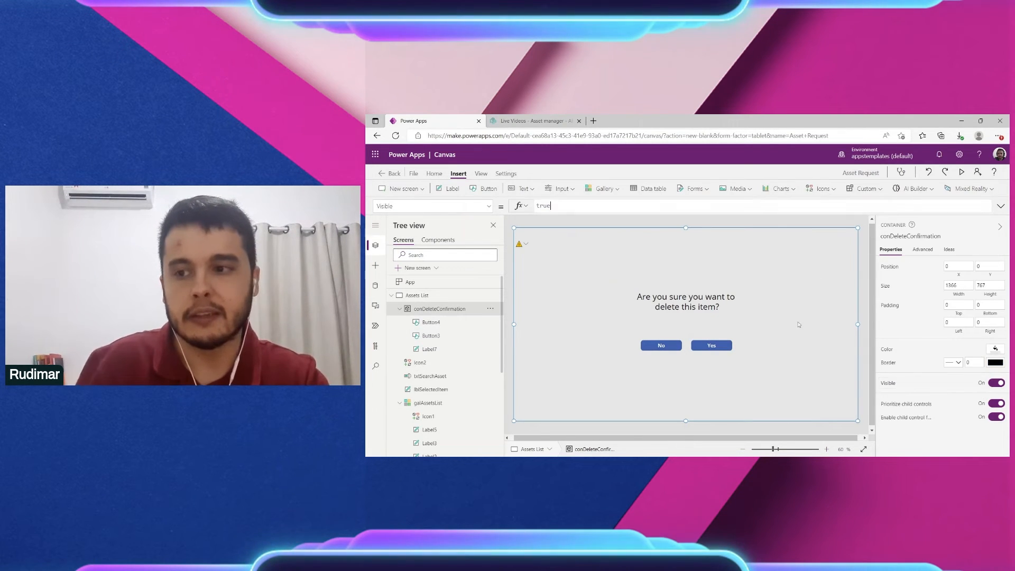
# Step: Set the conDeleteConfirmation container's Visible property to locShowRemovePopUp
pyautogui.hotkey('ctrl', 'a')
pyautogui.hotkey('ctrl', 'v')
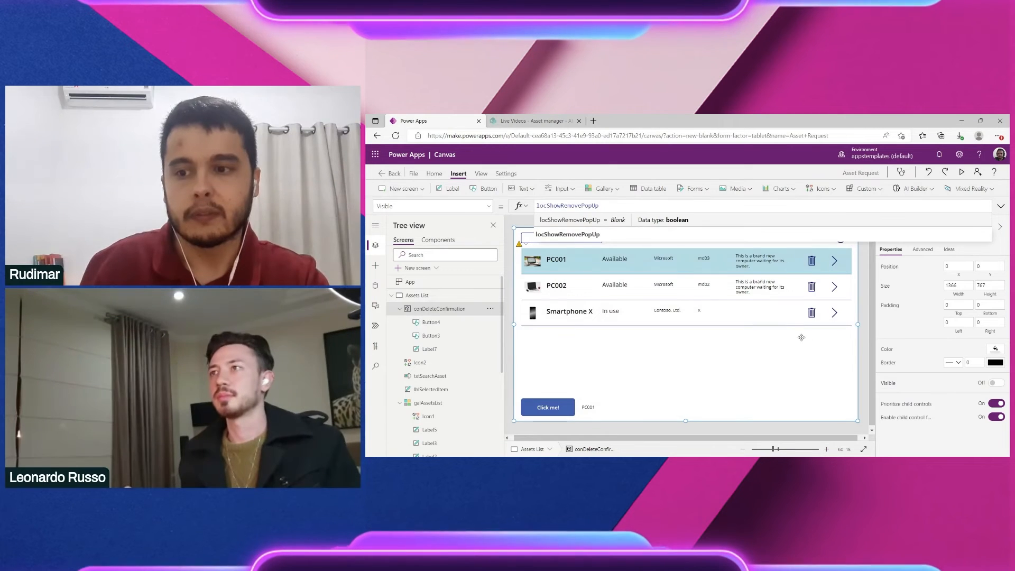
pyautogui.click(867, 304)
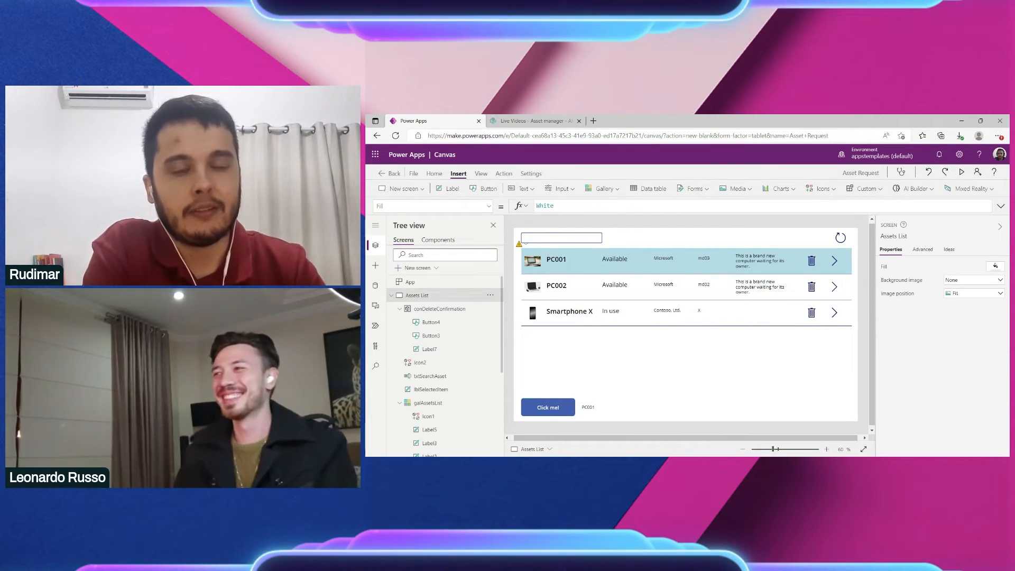
pyautogui.click(440, 309)
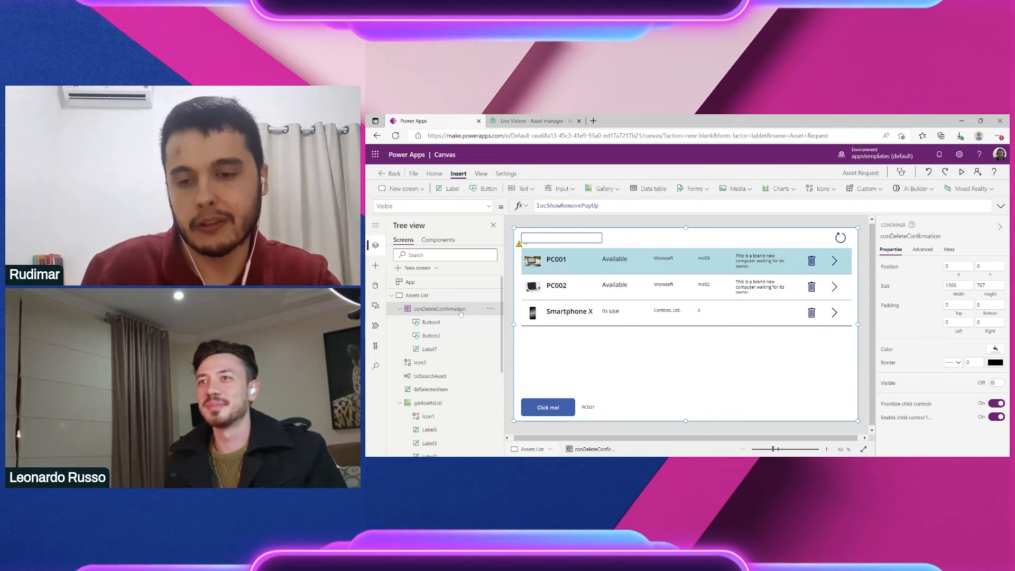
# Step: Replace the trash icon's Remove('Asset manager', ThisItem) with UpdateContext({ locShowRemovePopUp: true })
pyautogui.click(811, 260)
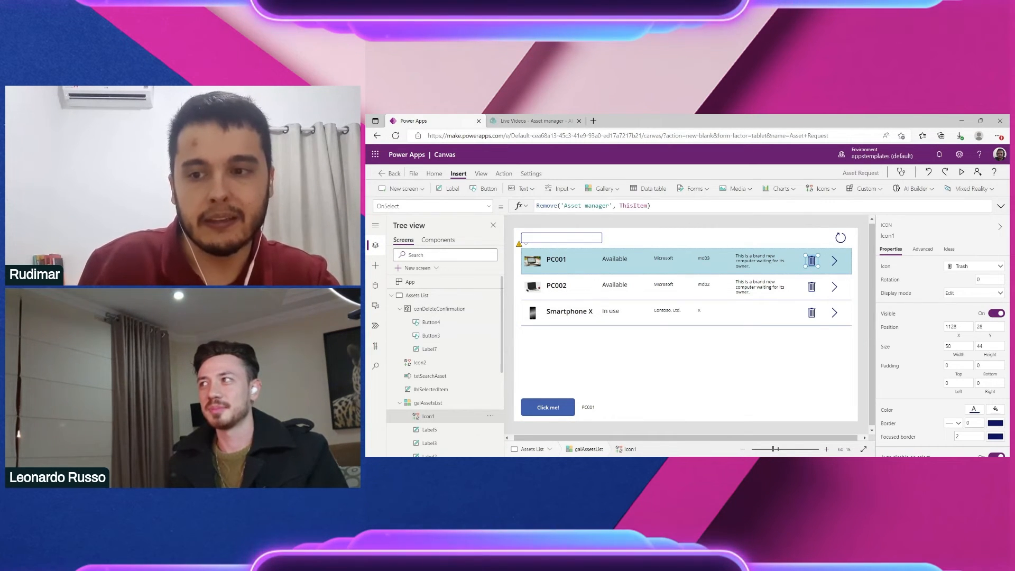
pyautogui.click(683, 207)
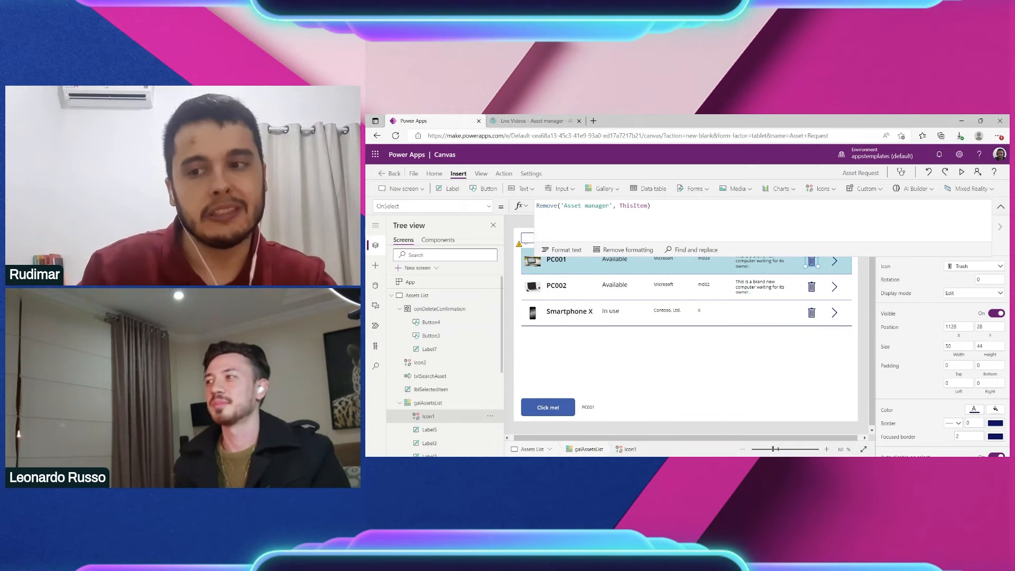
pyautogui.moveTo(650, 206); pyautogui.dragTo(529, 206)
pyautogui.hotkey('ctrl', 'c')
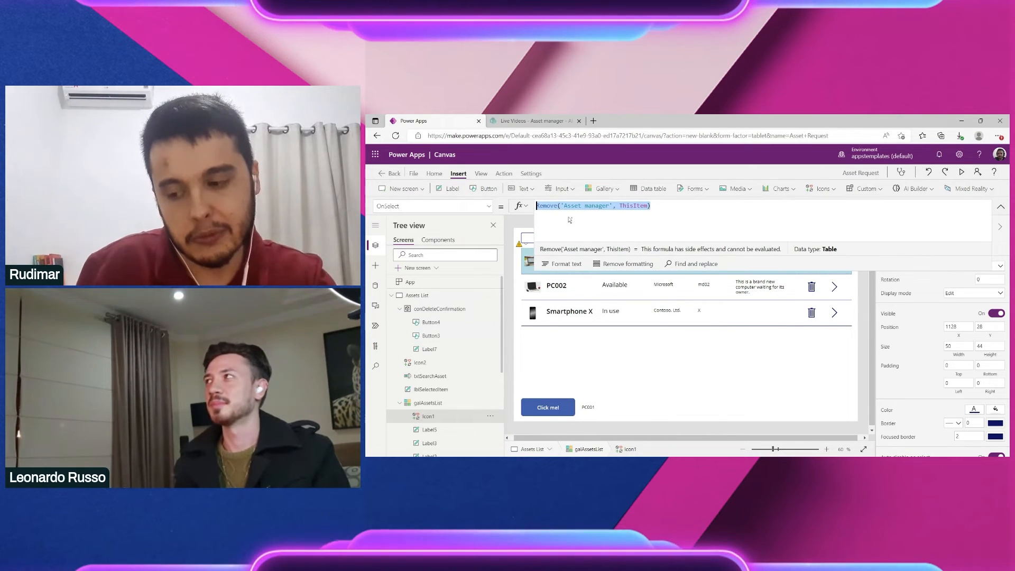
pyautogui.press('BackSpace')
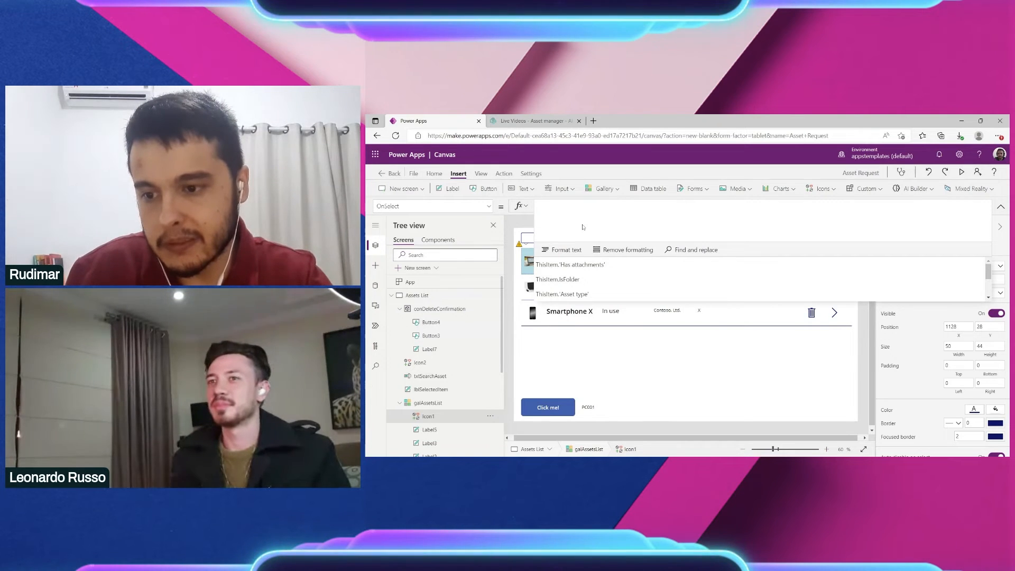
pyautogui.write('UpdateContext({ locShowRemovePopUp: false })')
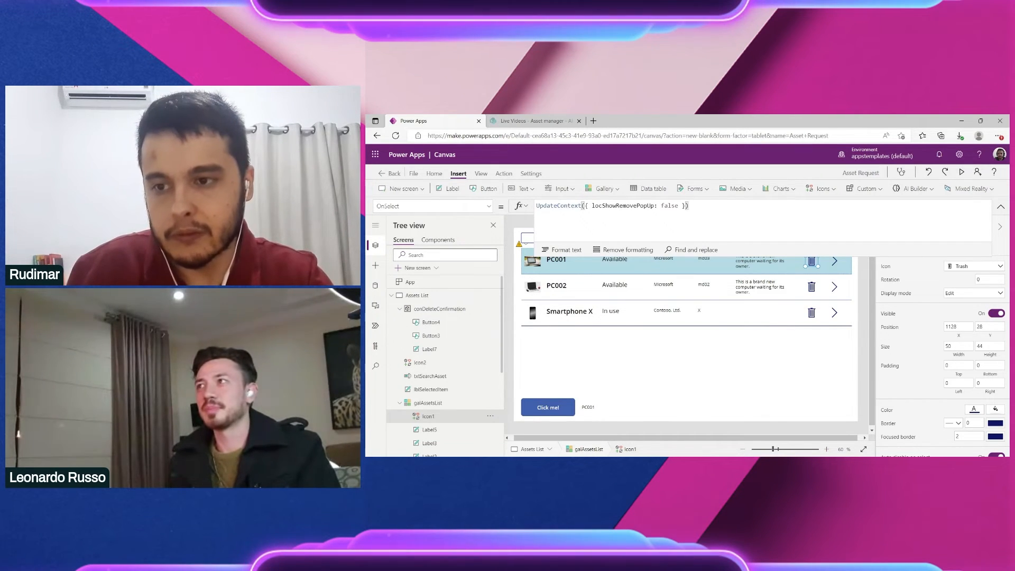
pyautogui.click(618, 205)
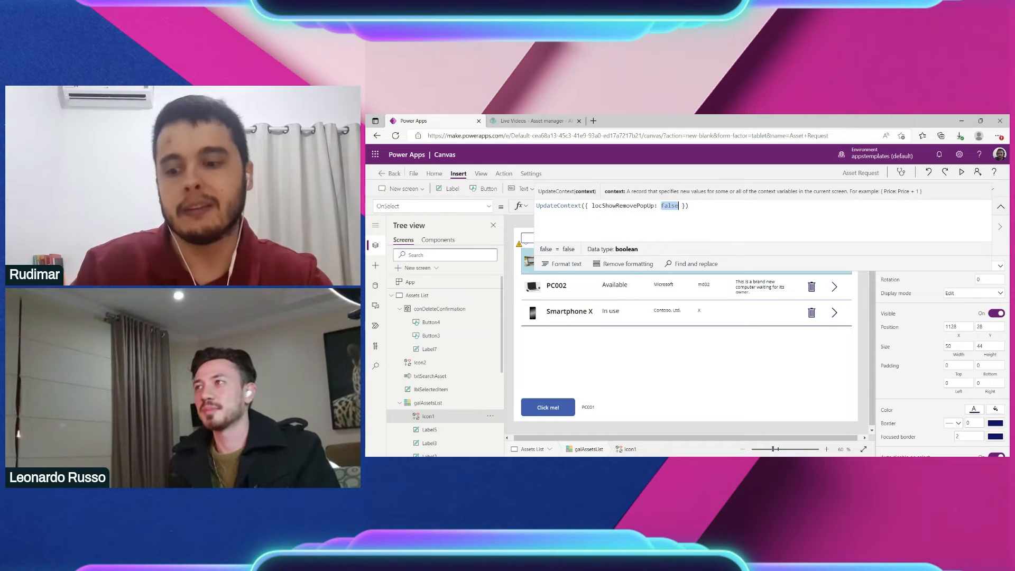
pyautogui.write('true')
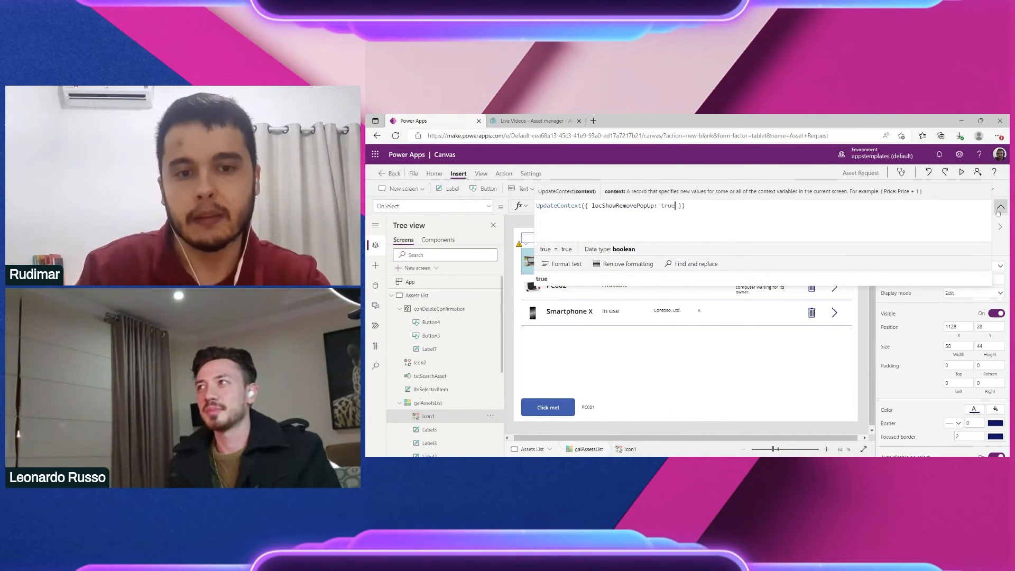
pyautogui.click(1001, 210)
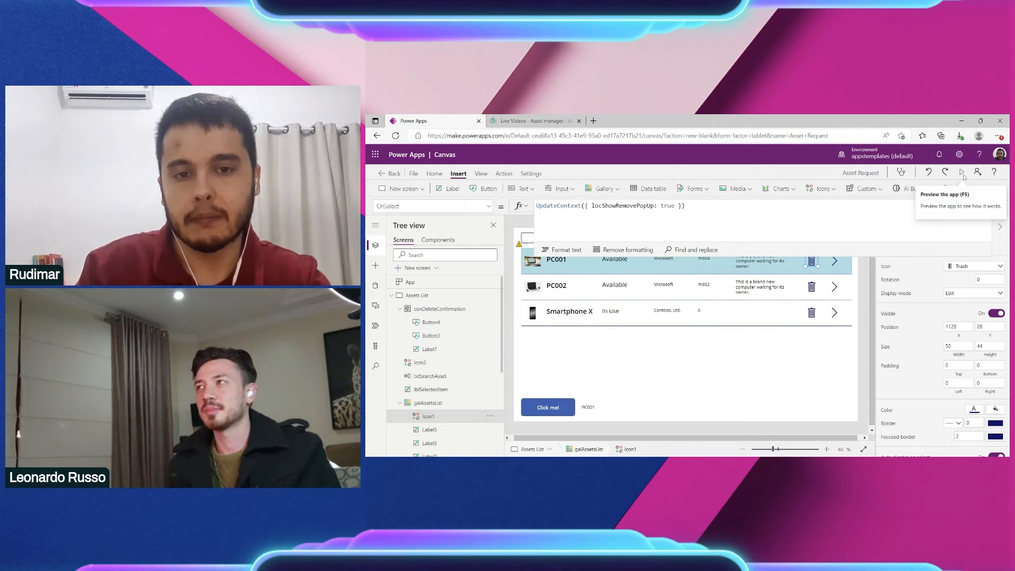
pyautogui.click(962, 173)
# Step: In preview, use PC001's trash icon to bring up the confirmation popup, then exit
pyautogui.click(871, 218)
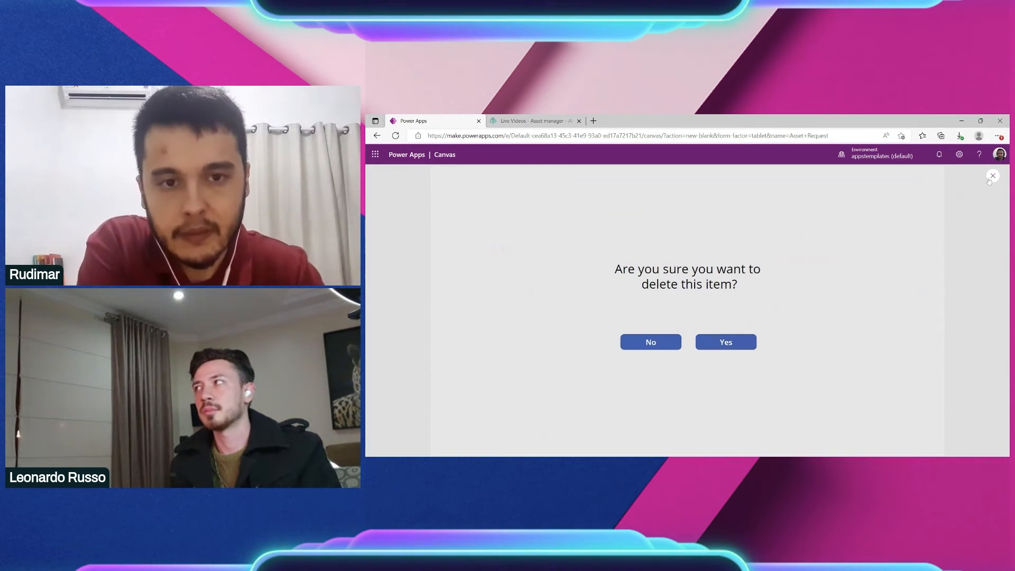
pyautogui.press('Escape')
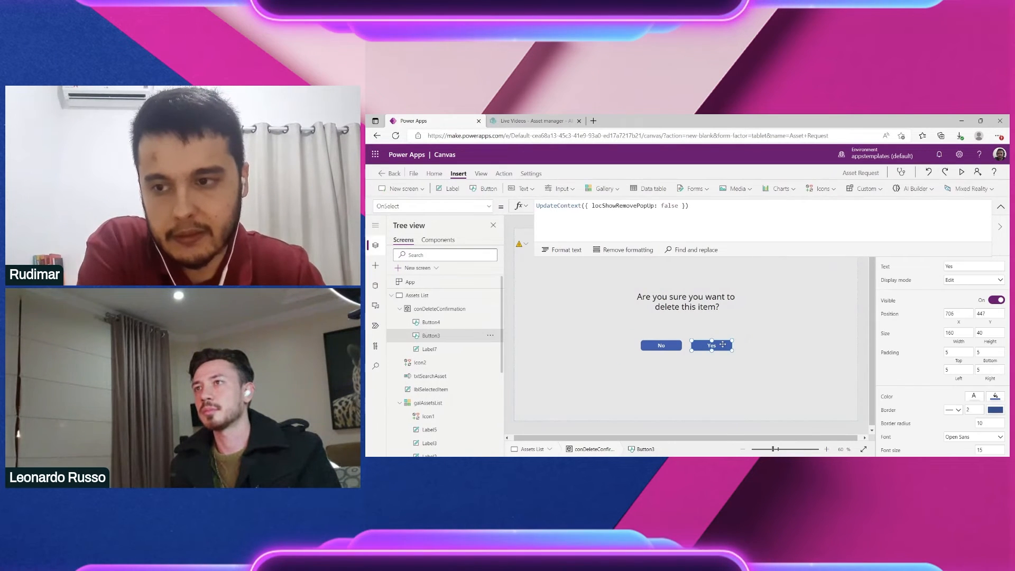
# Step: Add a semicolon after the Yes button's UpdateContext formula and insert a blank line above it
pyautogui.click(693, 206)
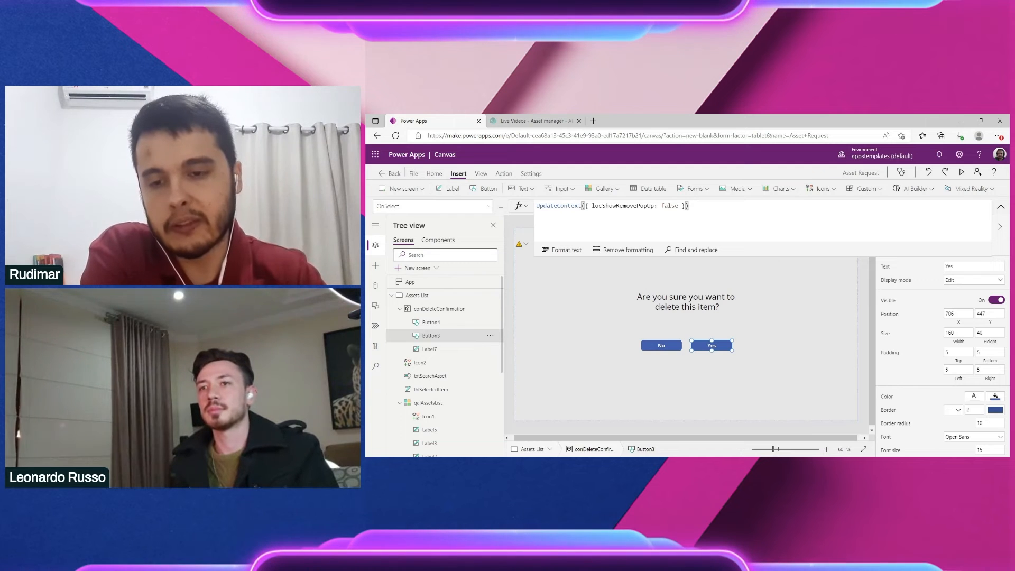
pyautogui.write(';')
pyautogui.scroll(2, 703, 184)
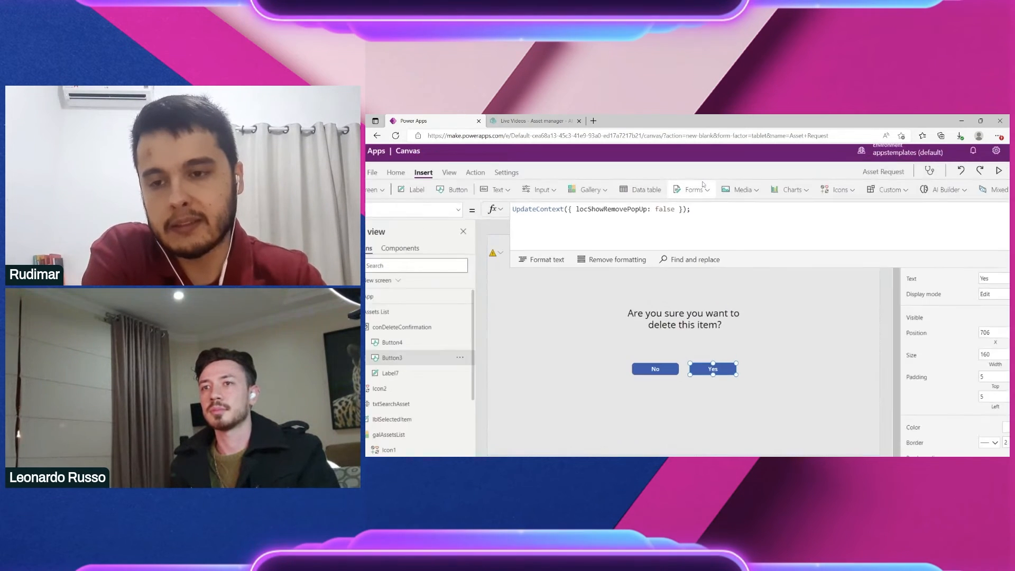
pyautogui.scroll(4, 702, 183)
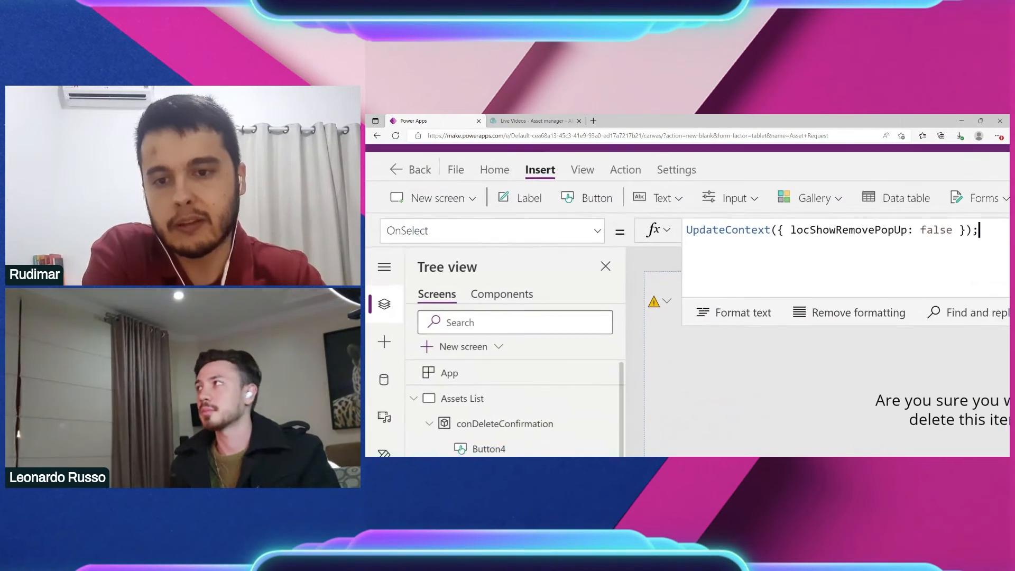
pyautogui.scroll(-3, 687, 222)
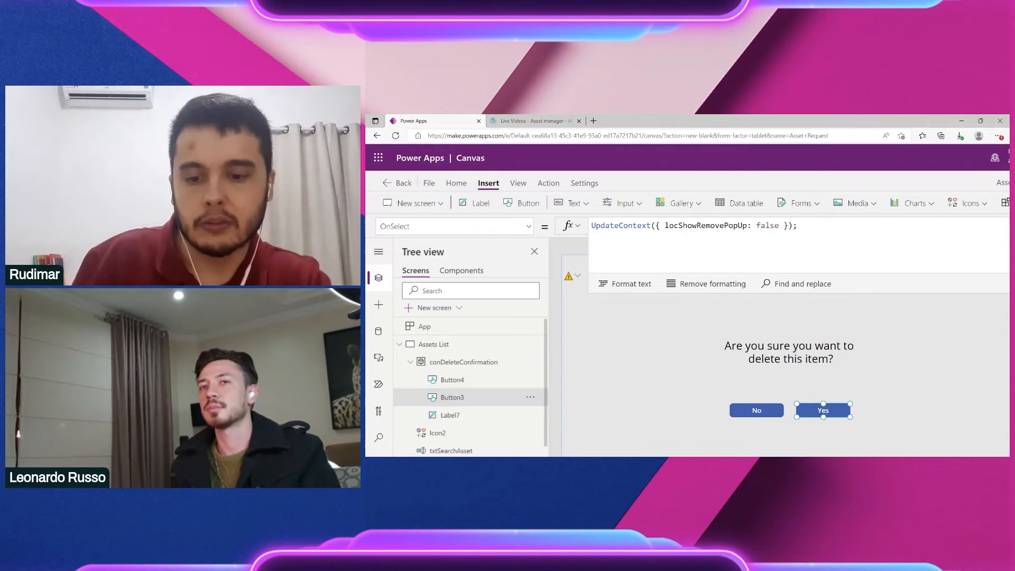
pyautogui.hotkey('ctrl', '-')
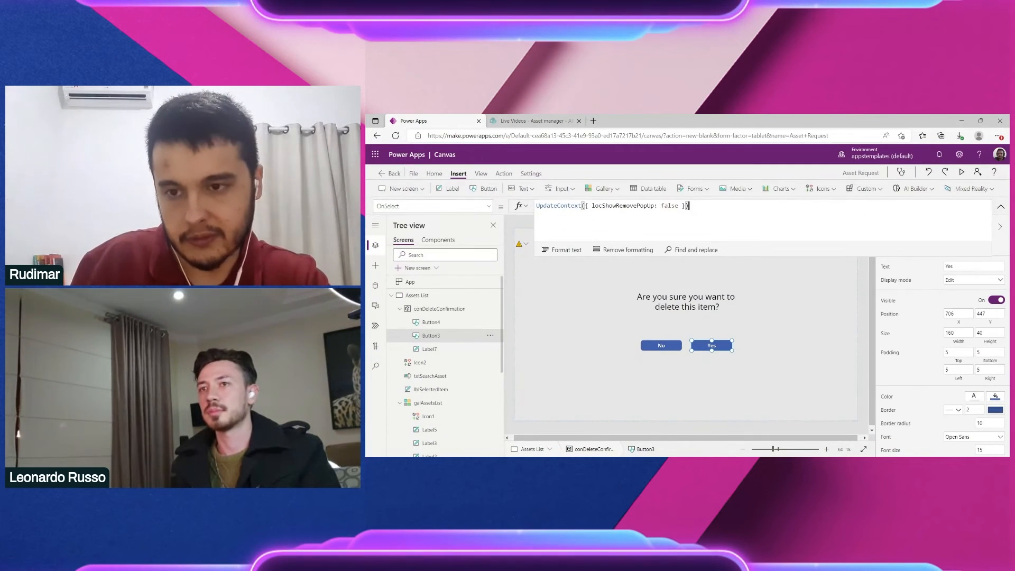
pyautogui.press('Home')
pyautogui.press('Return')
pyautogui.press('Up')
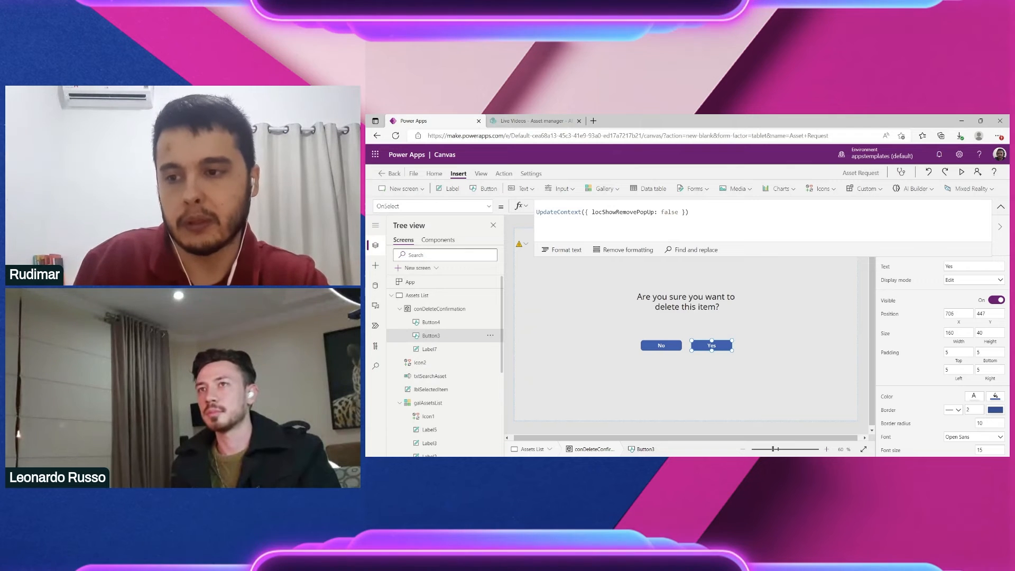
pyautogui.write('UpdateContext({ locShowRemovePopUp: false })')
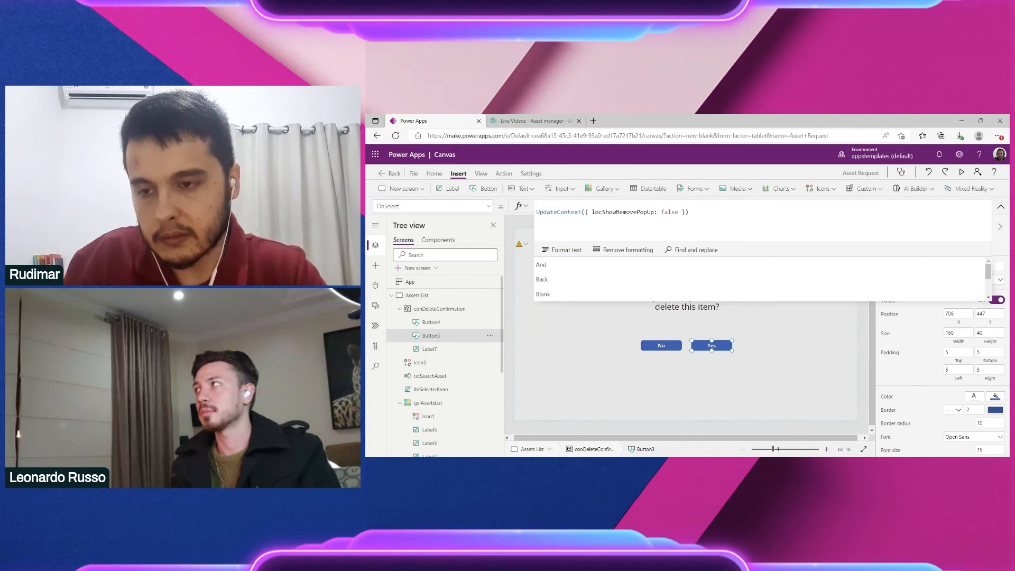
# Step: Paste a Remove('Asset manager', ThisItem); statement on the Yes button's new first line
pyautogui.hotkey('ctrl', 'v')
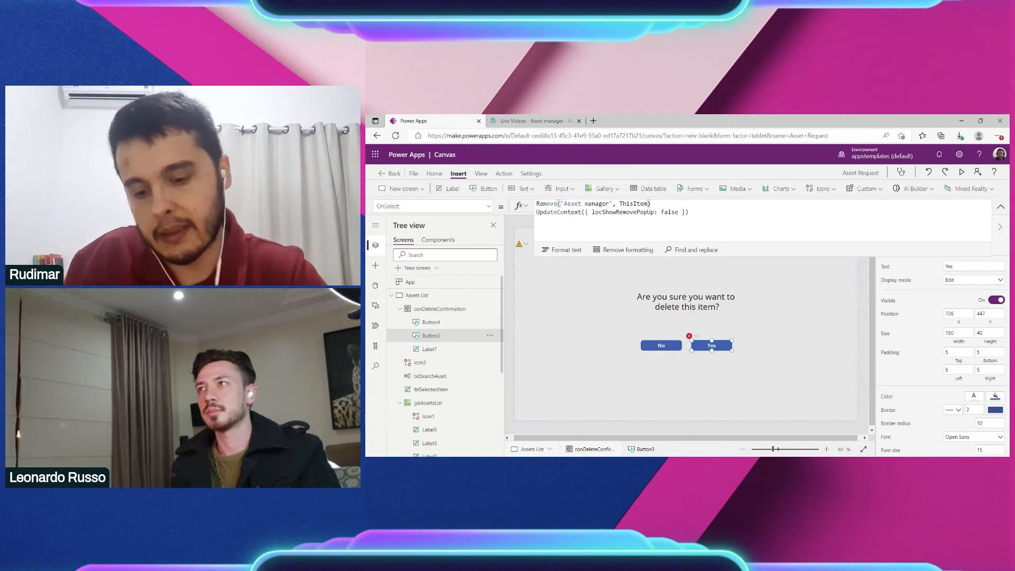
pyautogui.write(';')
pyautogui.hotkey('ctrl', '+')
pyautogui.hotkey('ctrl', '+')
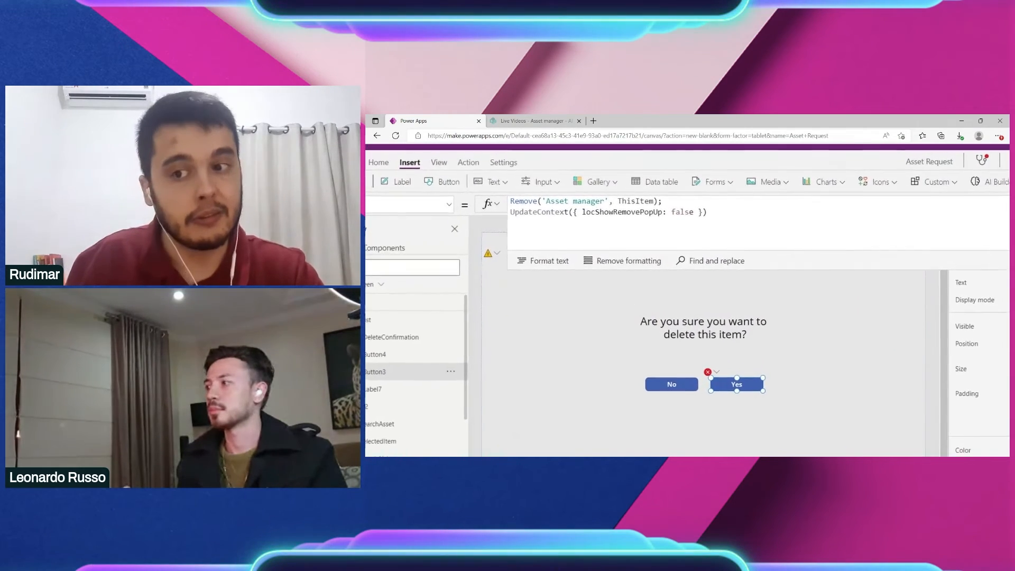
pyautogui.hotkey('ctrl', '+')
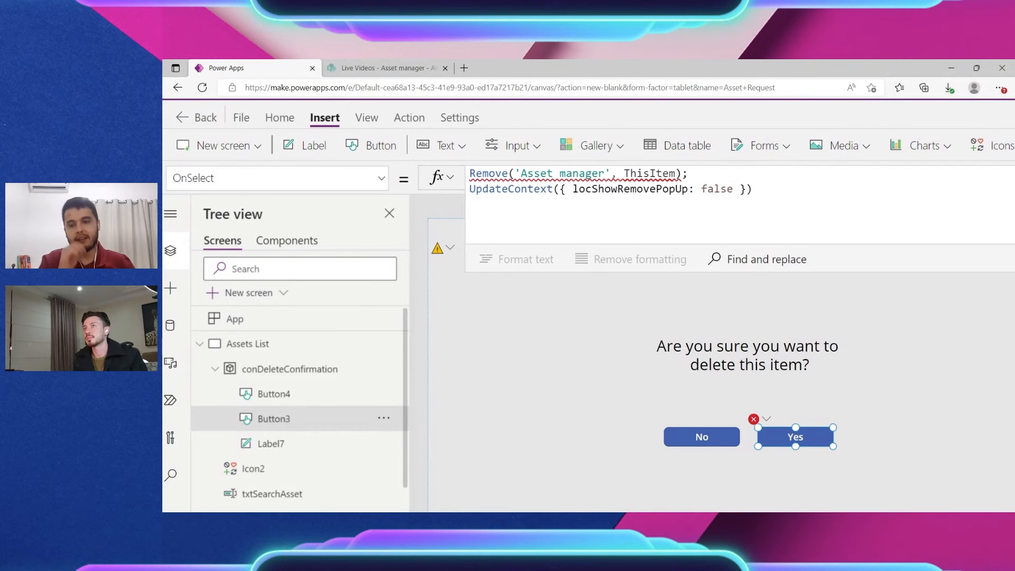
pyautogui.hotkey('ctrl', '-')
pyautogui.hotkey('ctrl', '-')
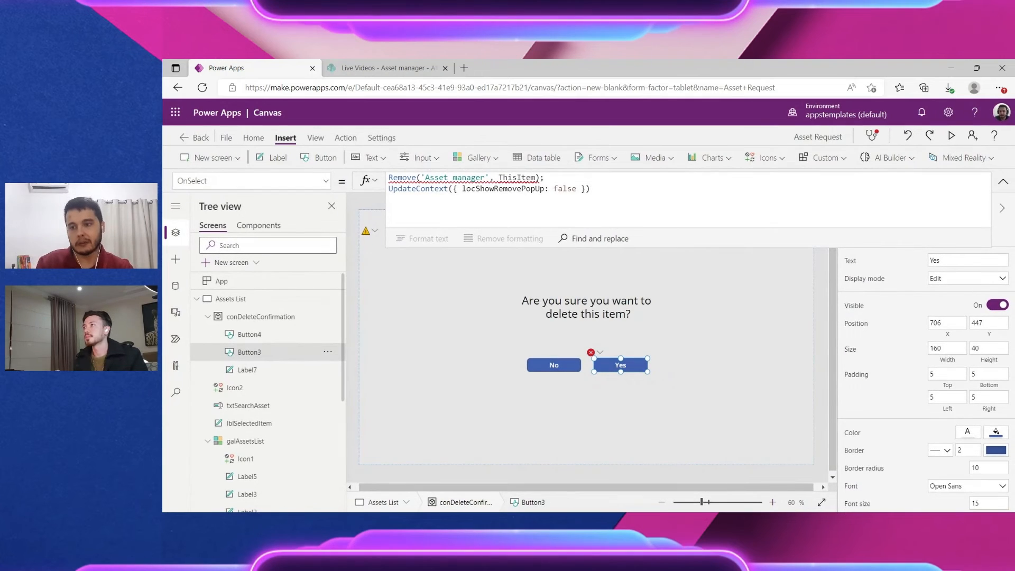
pyautogui.hotkey('ctrl', '+')
pyautogui.hotkey('ctrl', '+')
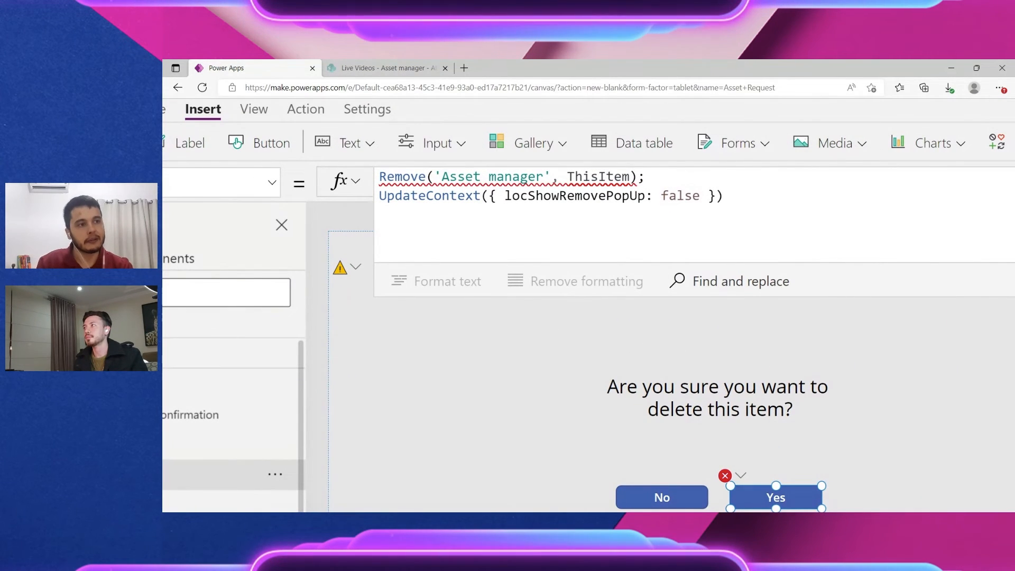
pyautogui.hotkey('ctrl', '+')
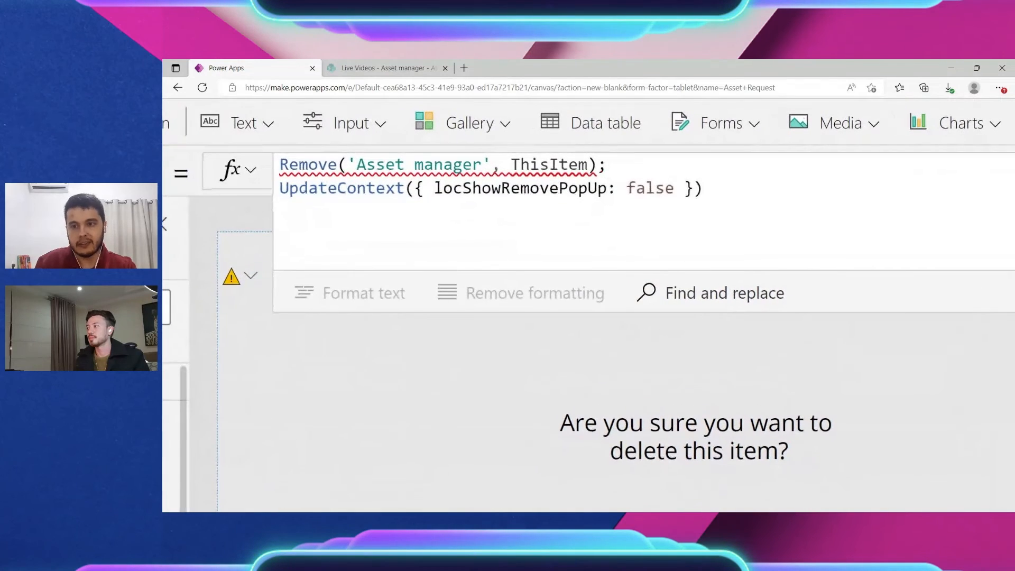
# Step: Replace ThisItem with galAssetsList.Selected in the Remove statement
pyautogui.doubleClick(530, 165)
pyautogui.write('gal')
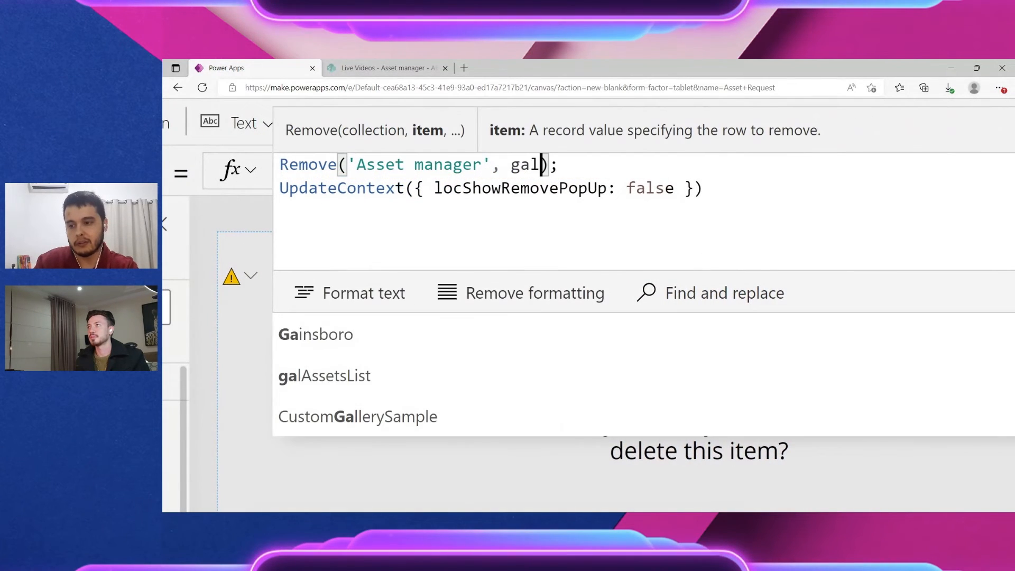
pyautogui.press('Tab')
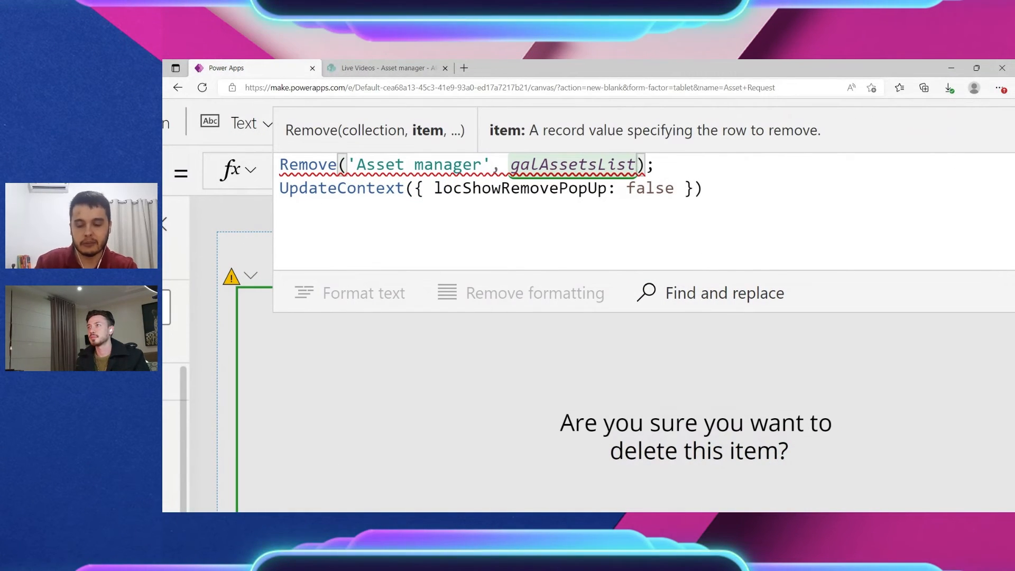
pyautogui.write('.')
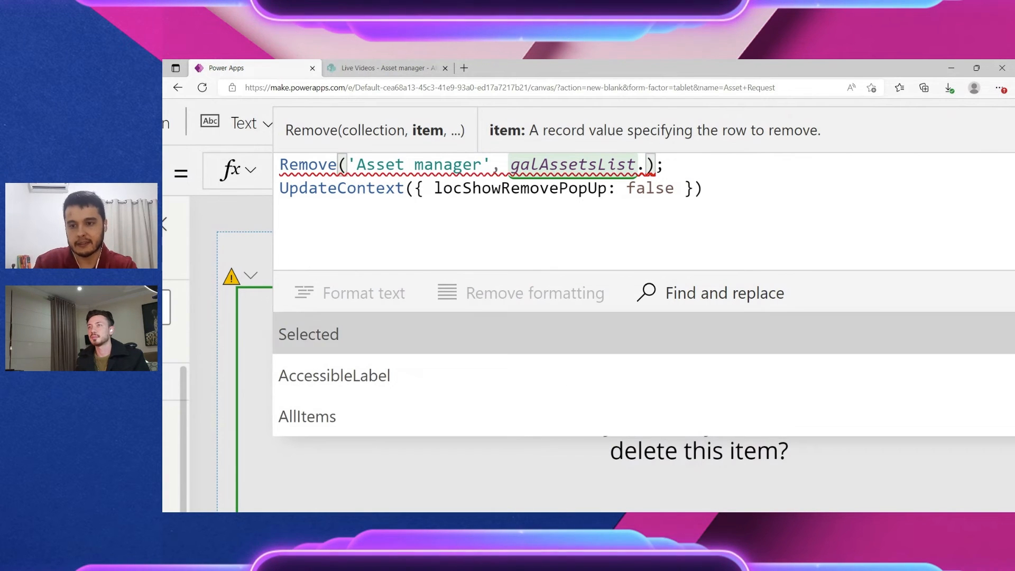
pyautogui.press('Tab')
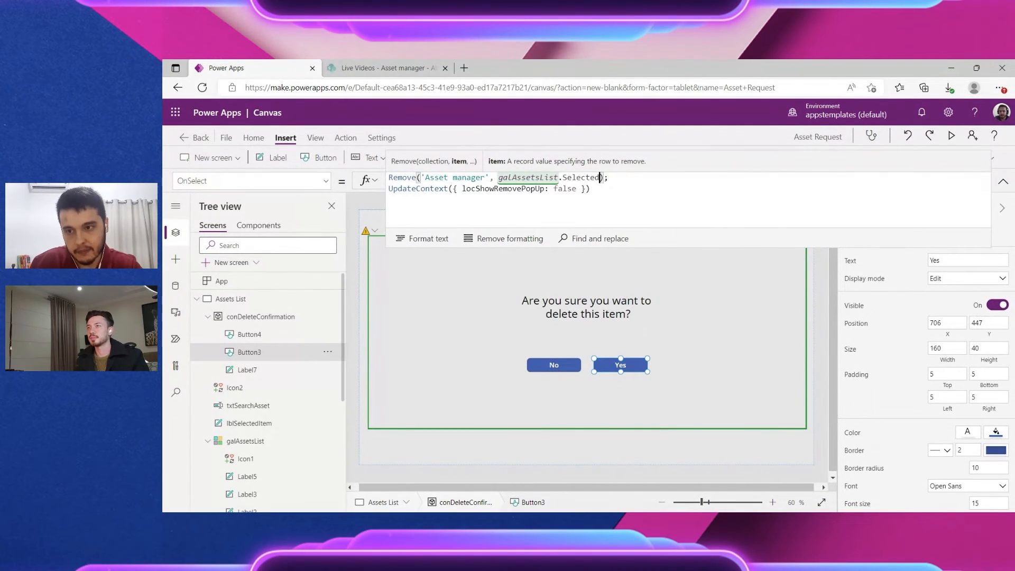
pyautogui.moveTo(599, 177); pyautogui.dragTo(535, 177)
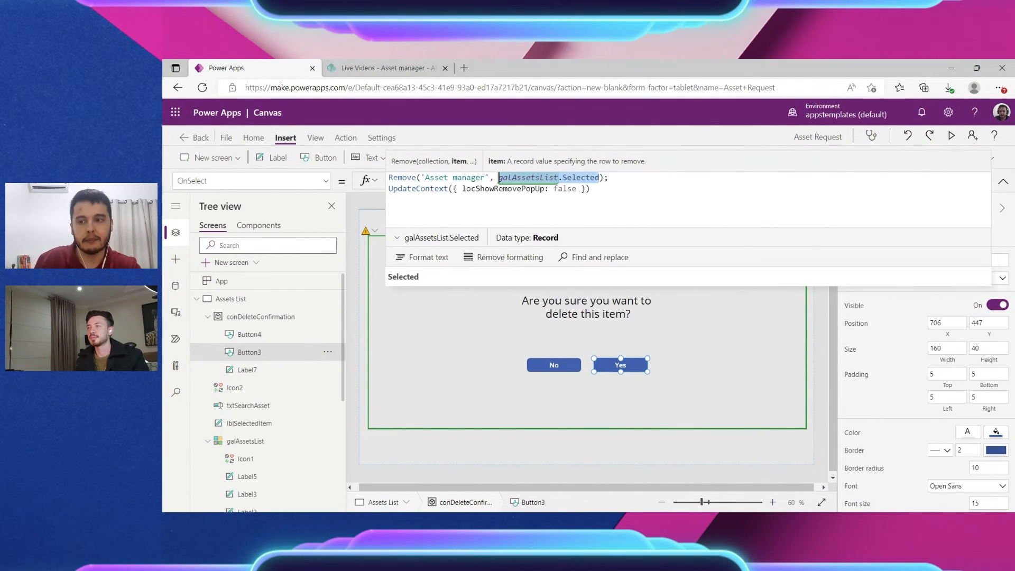
pyautogui.moveTo(489, 177); pyautogui.dragTo(421, 178)
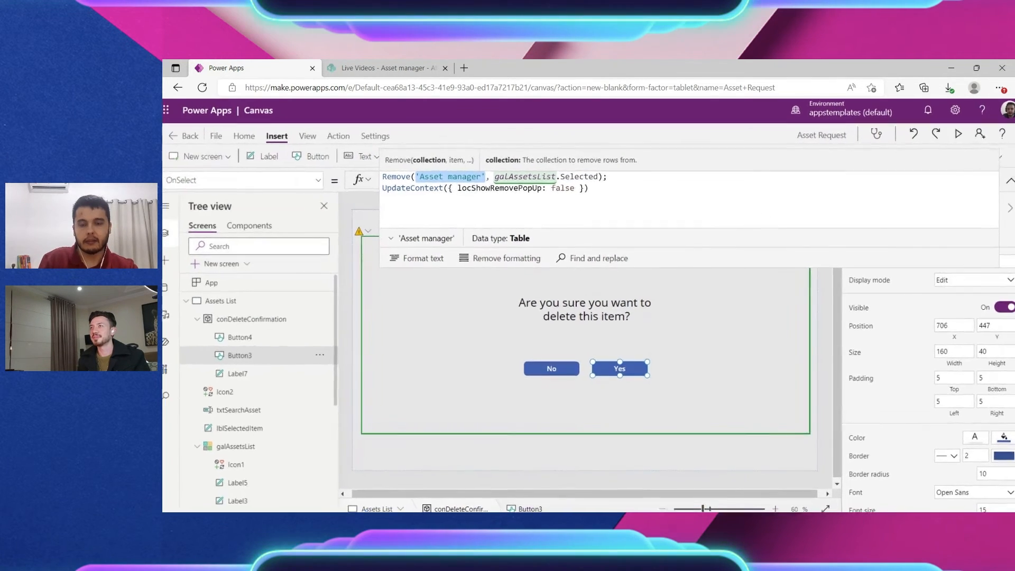
pyautogui.scroll(-1, 672, 202)
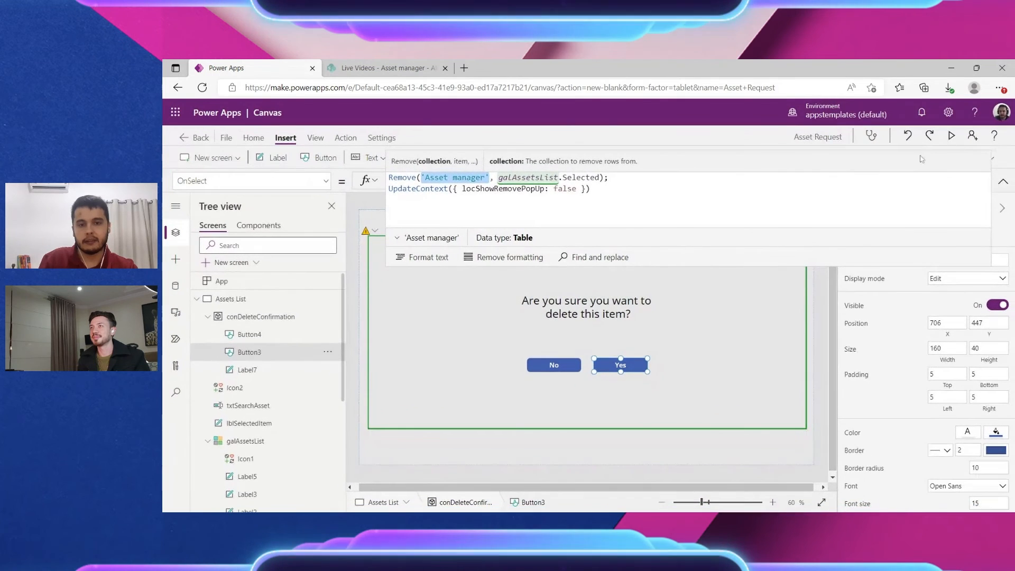
pyautogui.click(952, 141)
# Step: In preview, delete the Smartphone X asset with Yes and cancel deleting PC001 with No
pyautogui.click(510, 367)
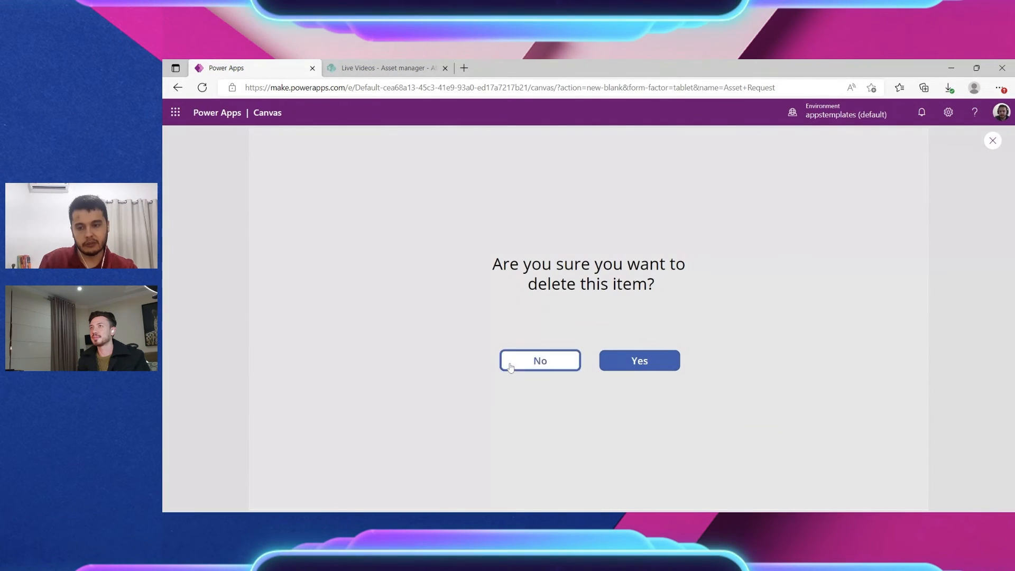
pyautogui.click(566, 290)
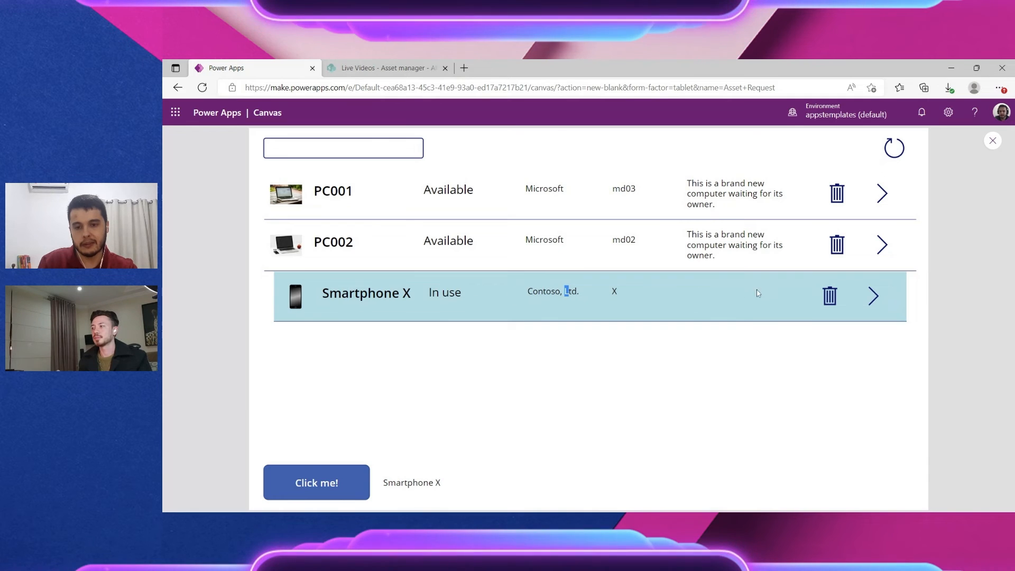
pyautogui.click(828, 295)
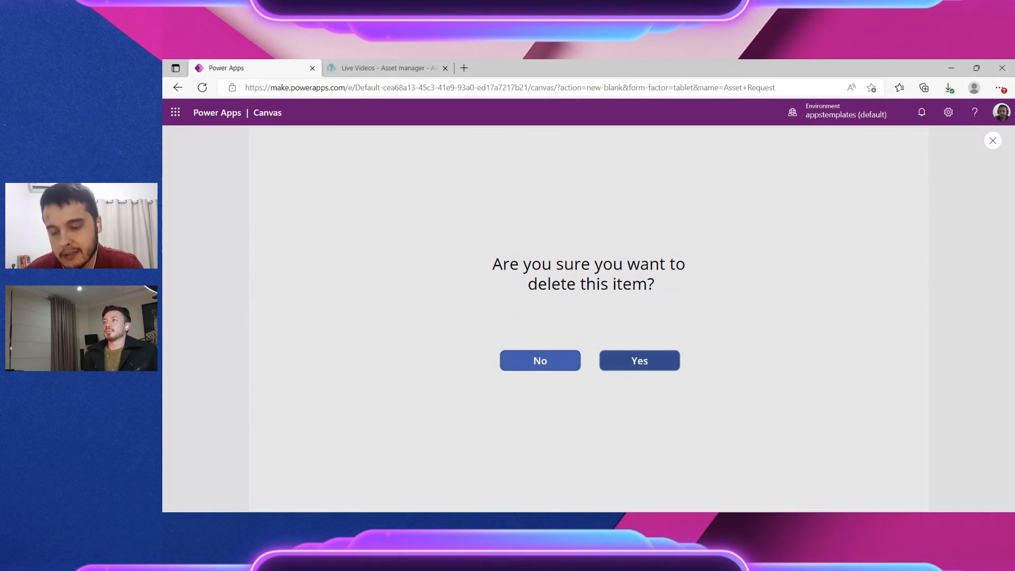
pyautogui.click(649, 368)
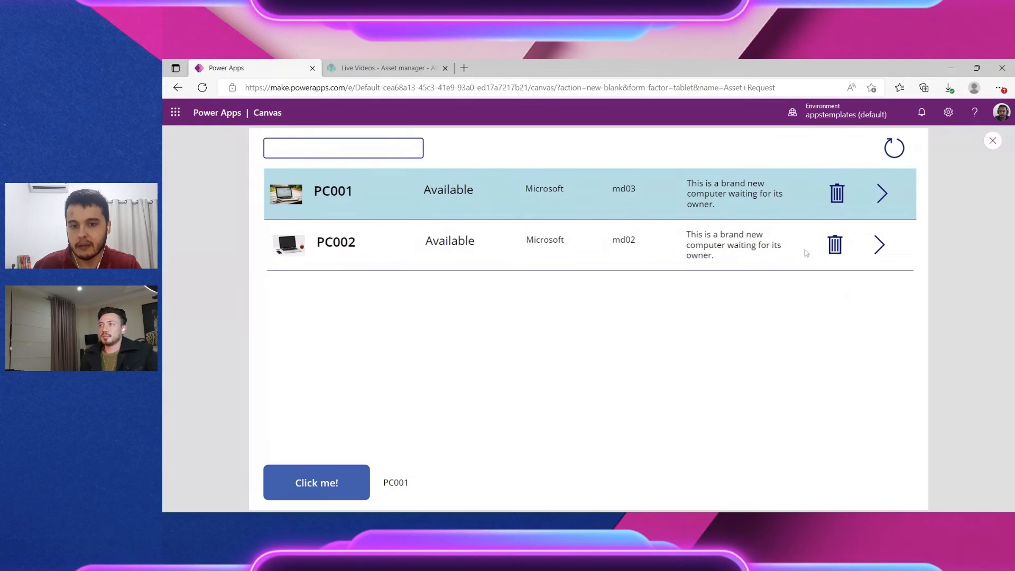
pyautogui.click(838, 192)
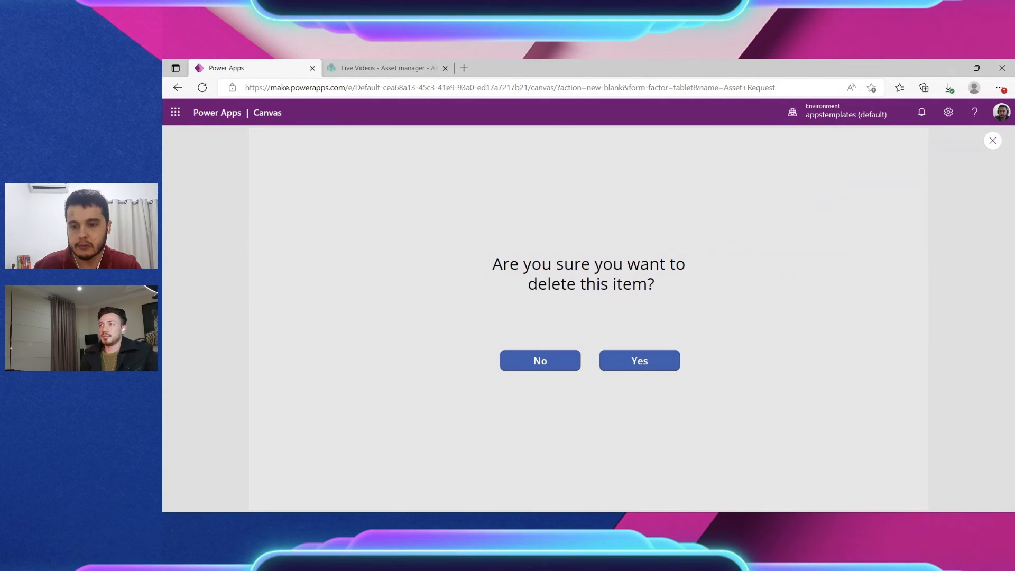
pyautogui.click(526, 363)
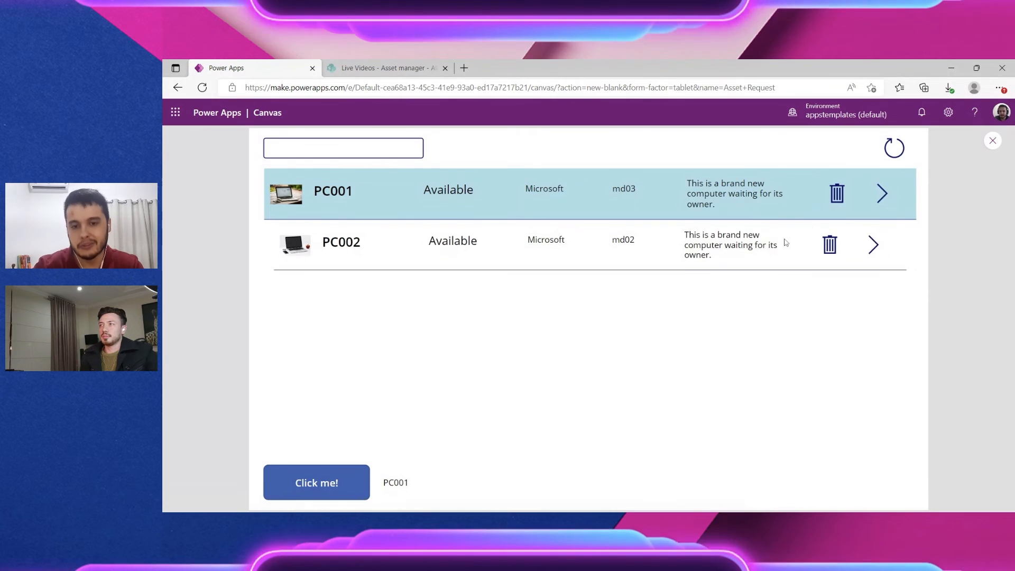
# Step: Reopen PC001's delete confirmation, exit the preview, and select the popup's Yes button
pyautogui.click(831, 195)
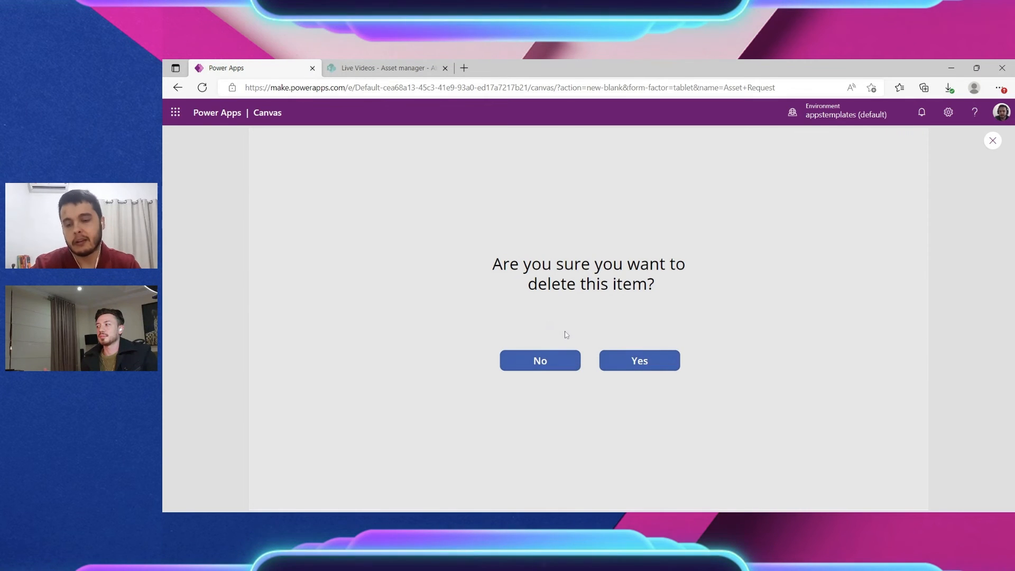
pyautogui.moveTo(491, 262); pyautogui.dragTo(673, 294)
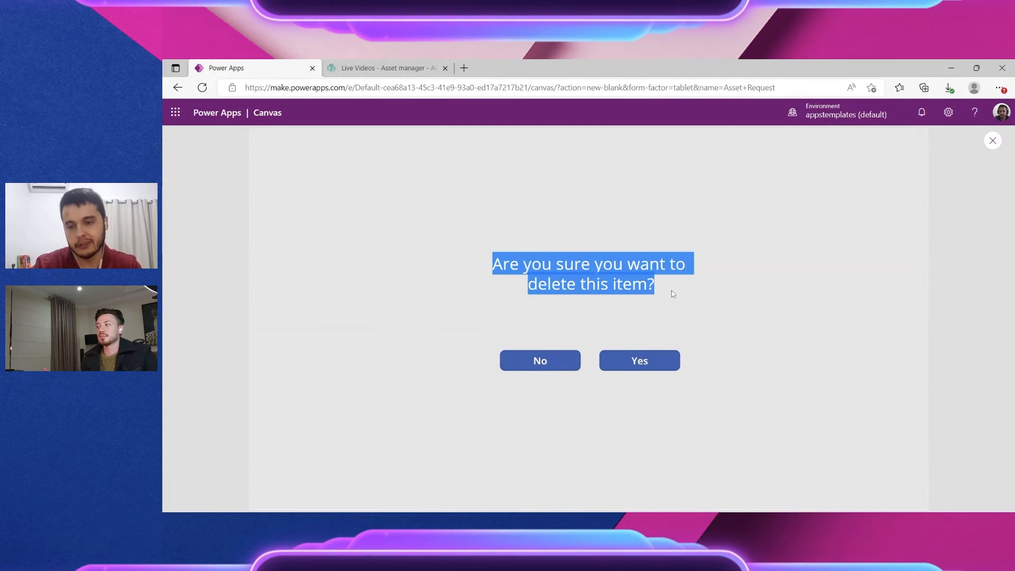
pyautogui.click(668, 291)
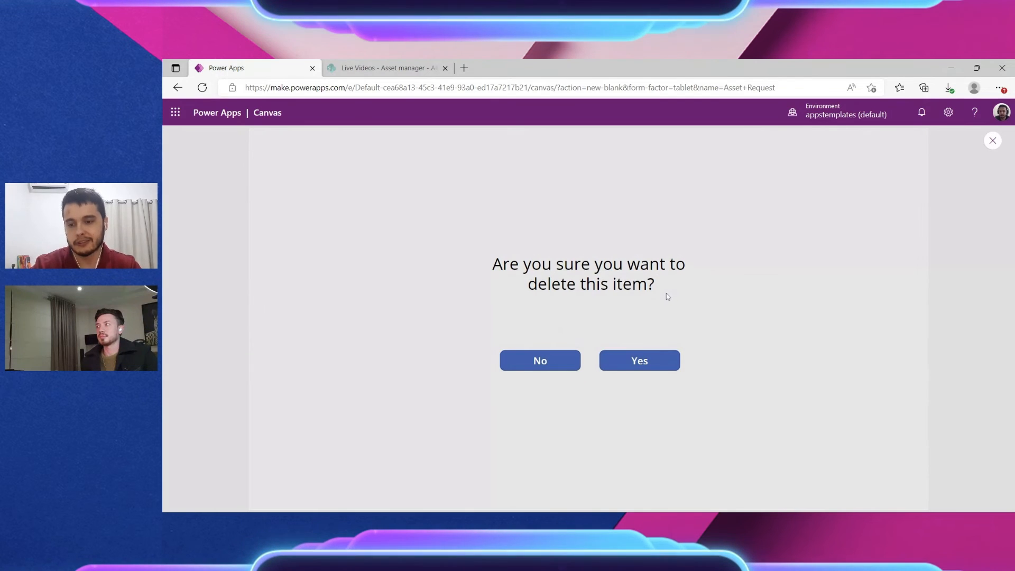
pyautogui.click(567, 363)
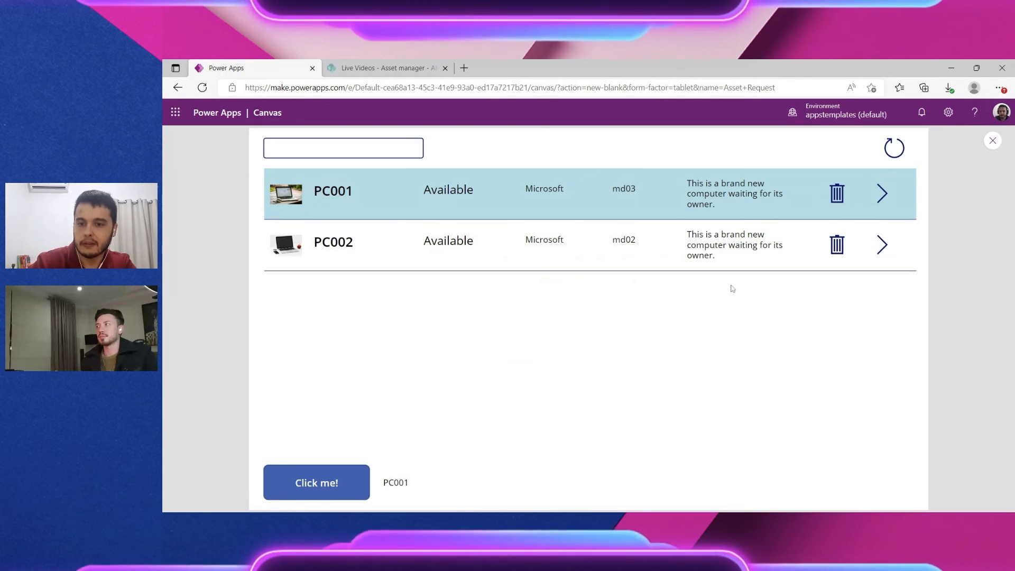
pyautogui.click(833, 193)
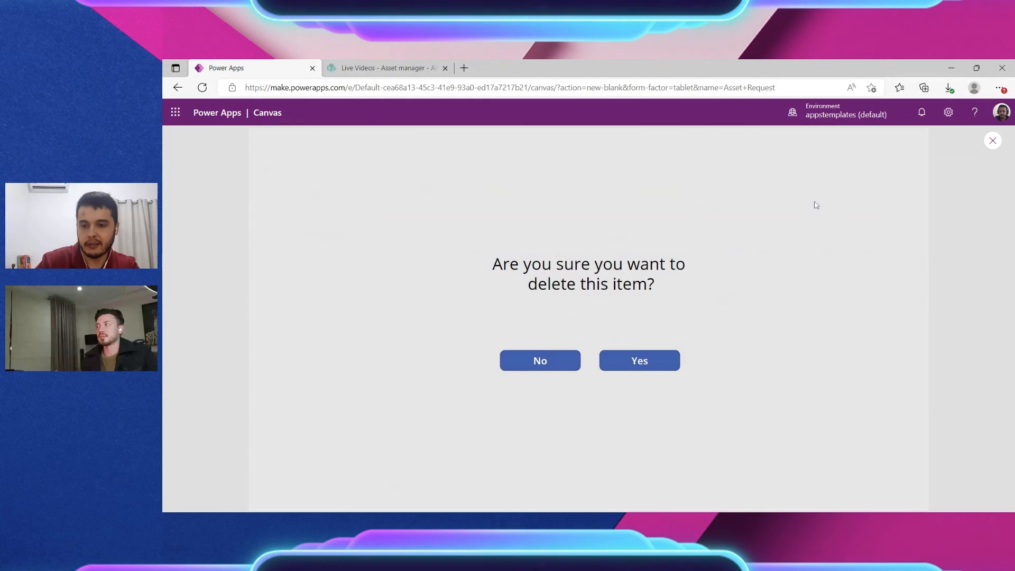
pyautogui.press('Escape')
pyautogui.click(626, 369)
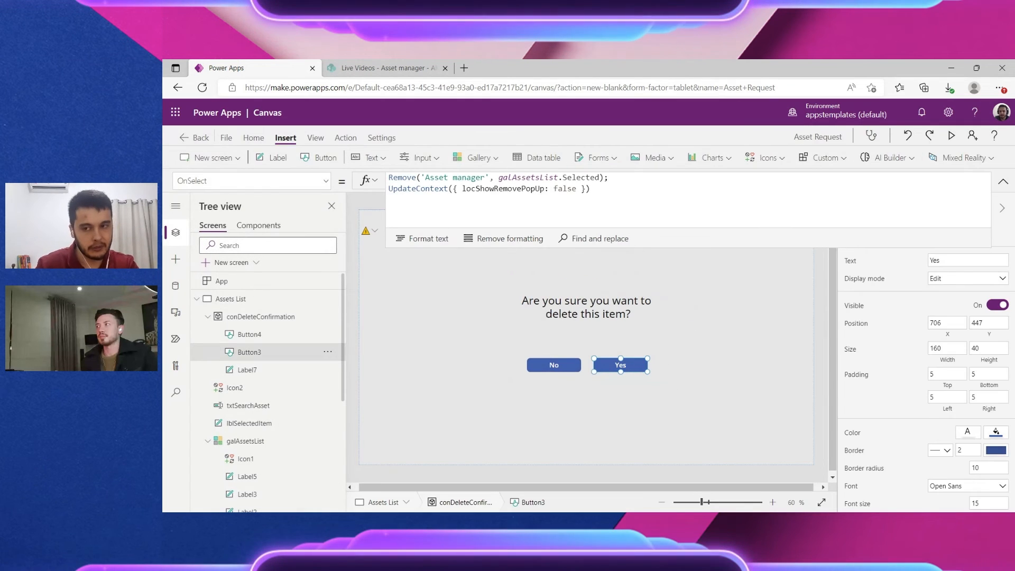
# Step: Change the Yes button's Remove target from galAssetsList.Selected to locSelectedAsset and hide the popup
pyautogui.moveTo(498, 178); pyautogui.dragTo(595, 177)
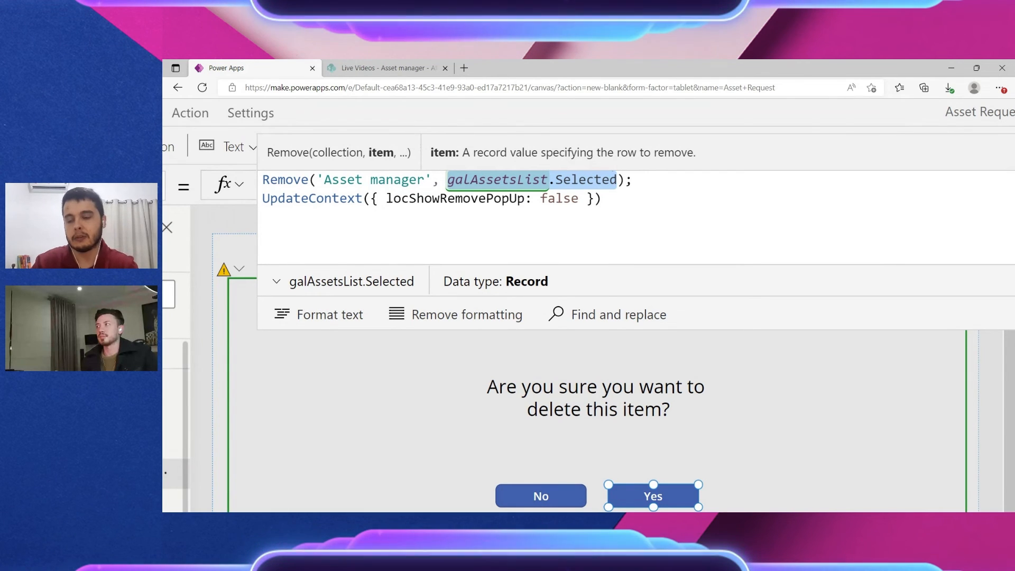
pyautogui.write('loc')
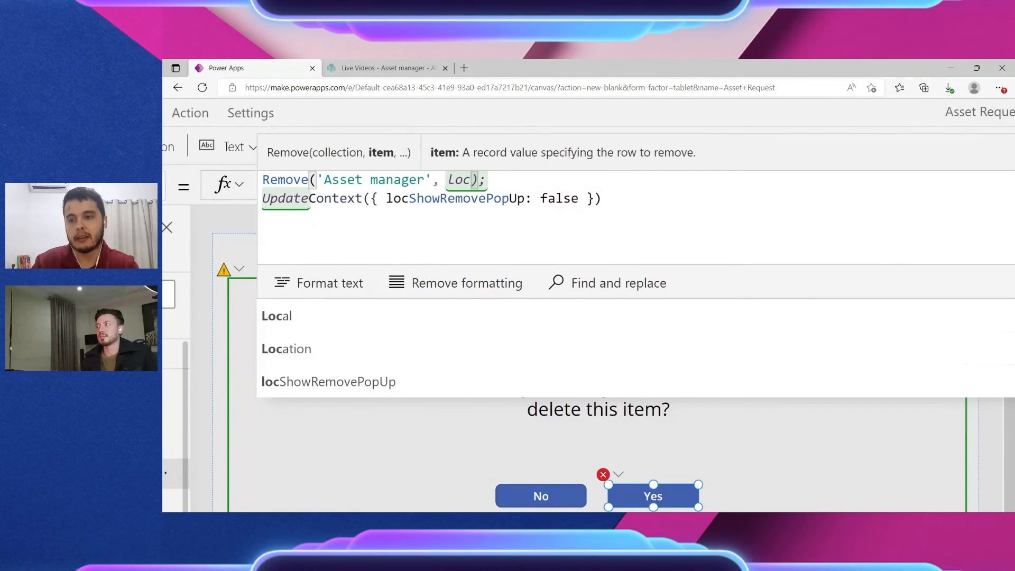
pyautogui.write('Asset')
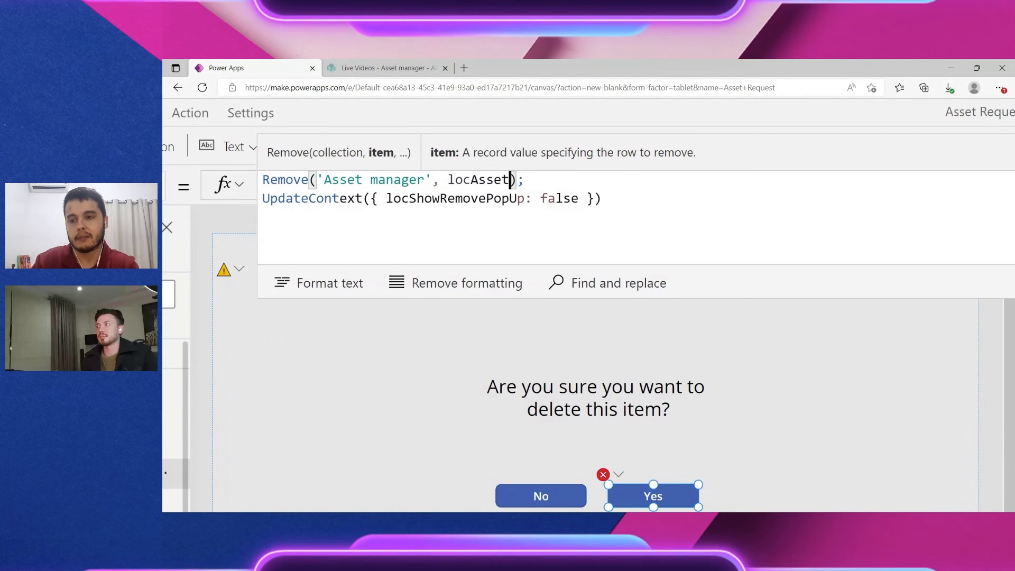
pyautogui.click(494, 180)
pyautogui.write('Selected')
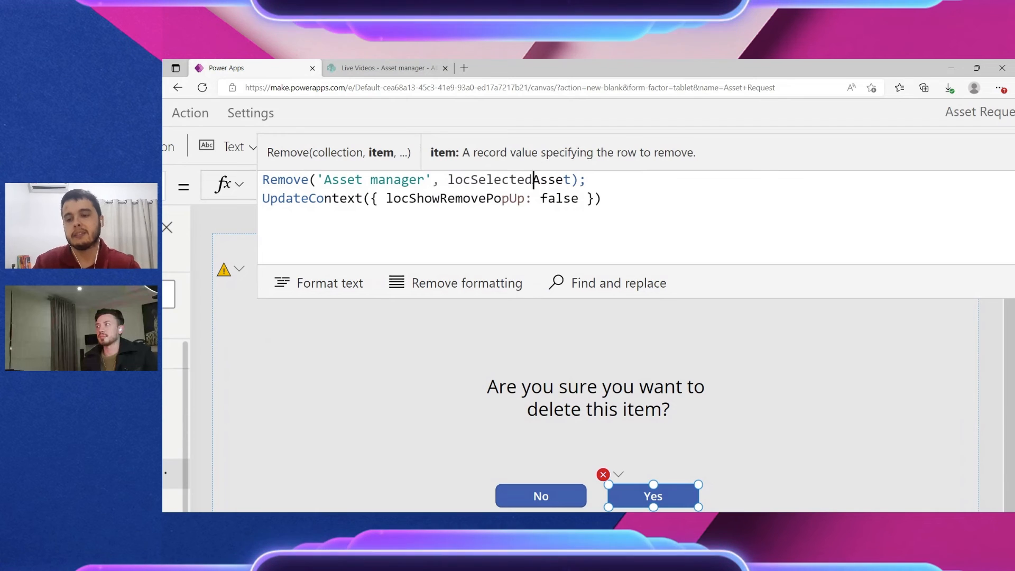
pyautogui.doubleClick(549, 180)
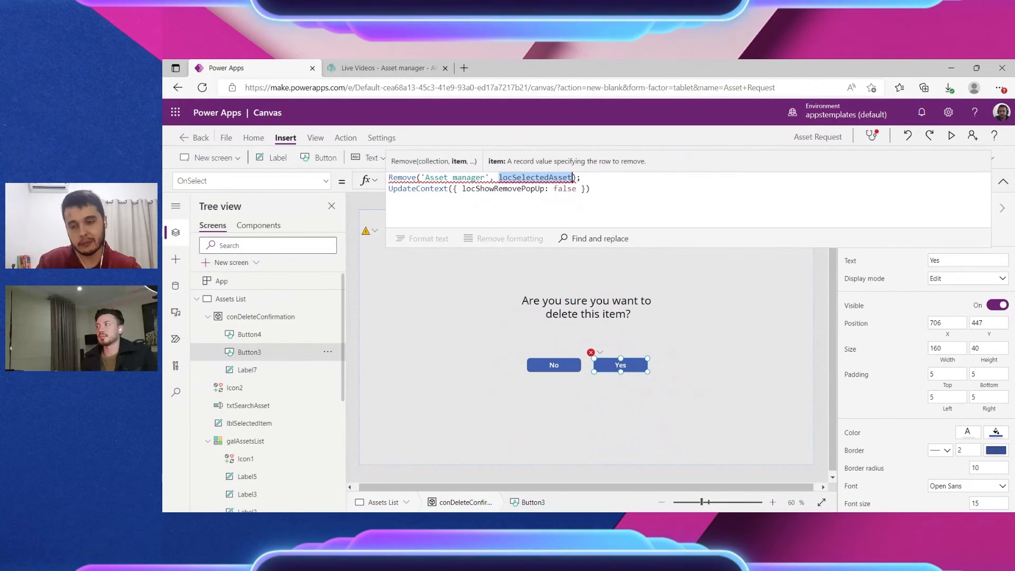
pyautogui.click(1002, 181)
pyautogui.keyDown('alt'); pyautogui.click(578, 364); pyautogui.keyUp('alt')
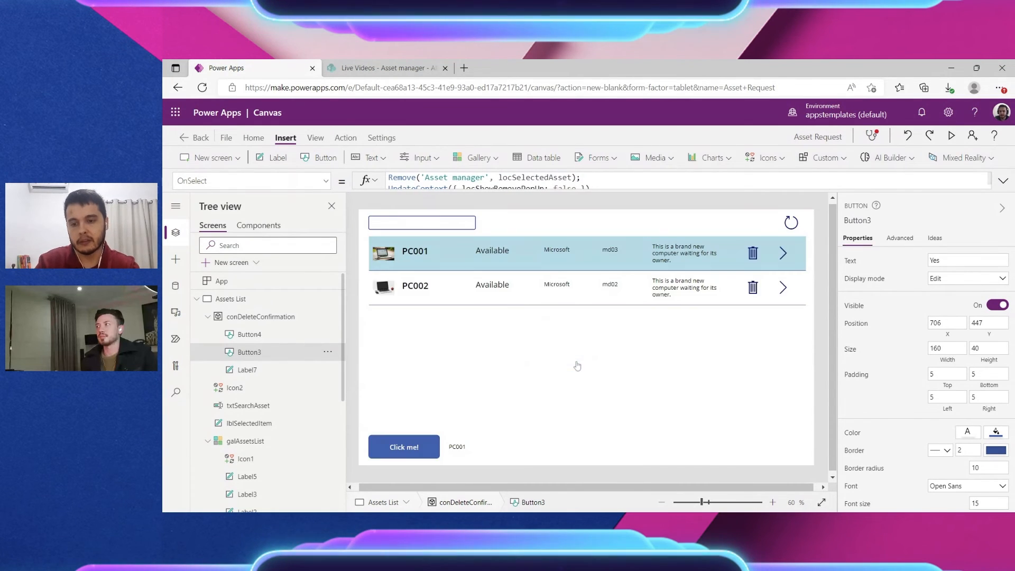
pyautogui.click(753, 253)
# Step: Add locSelectedAsset: ThisItem after locShowRemovePopUp: true in the trash icon's UpdateContext
pyautogui.click(1002, 182)
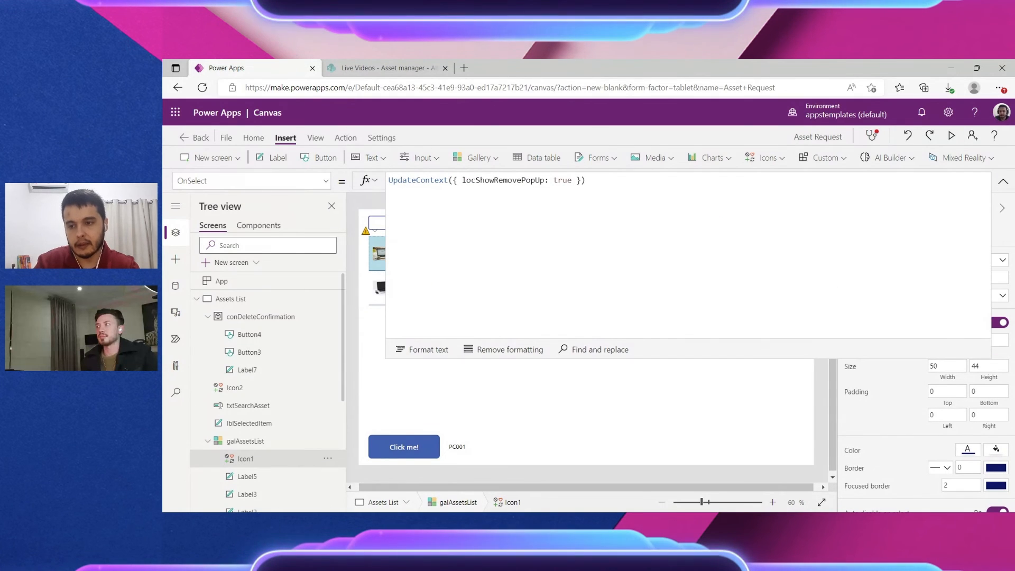
pyautogui.scroll(5, 561, 190)
pyautogui.click(586, 168)
pyautogui.hscroll(-2, 581, 317)
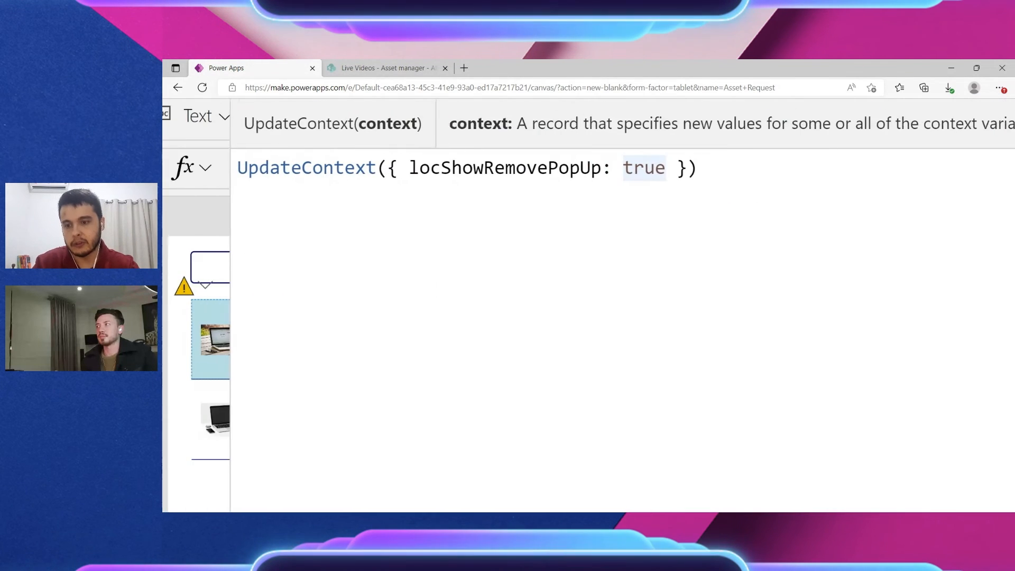
pyautogui.write(', locSelectedAsset')
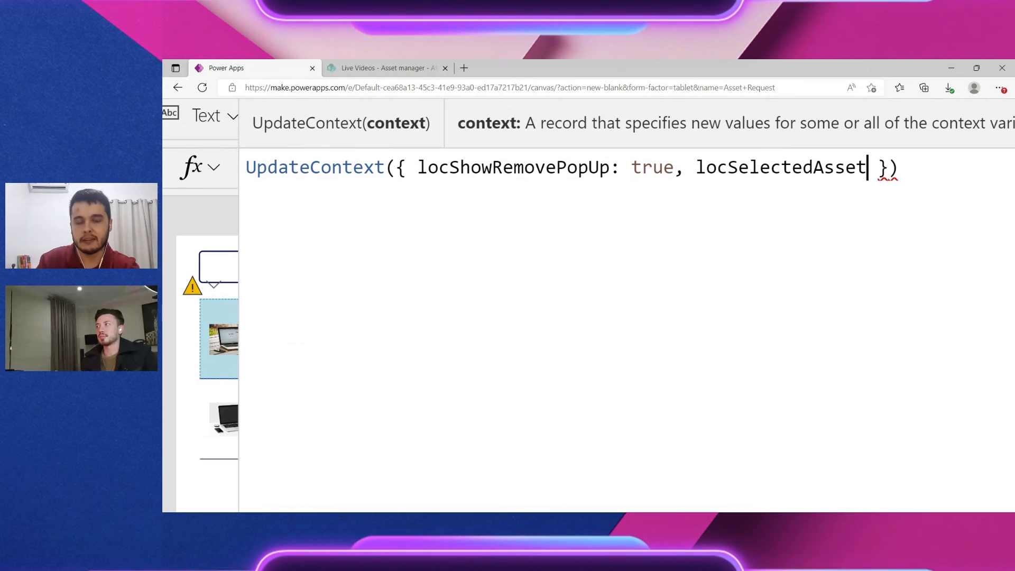
pyautogui.write(': ')
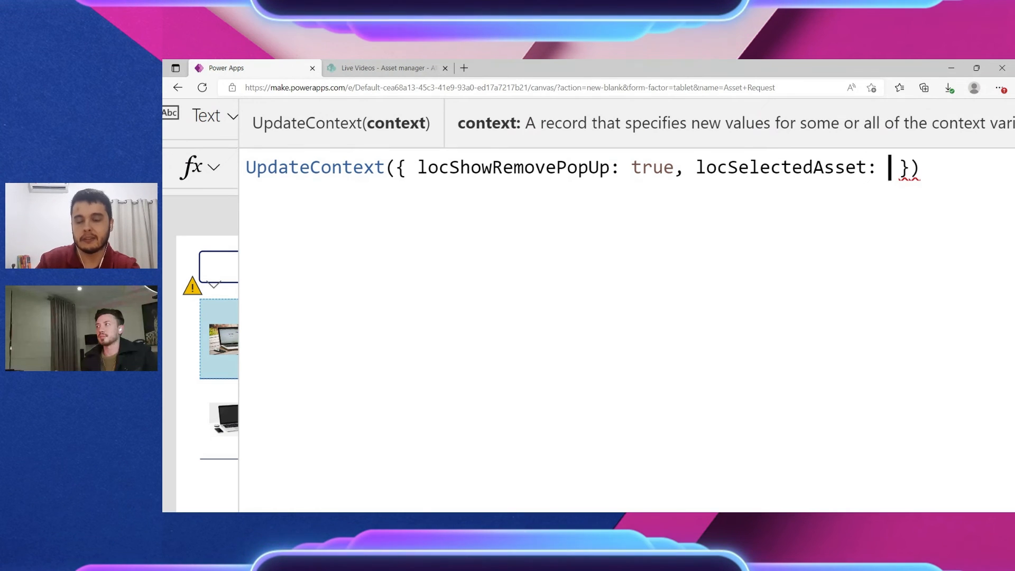
pyautogui.write('ThisItem')
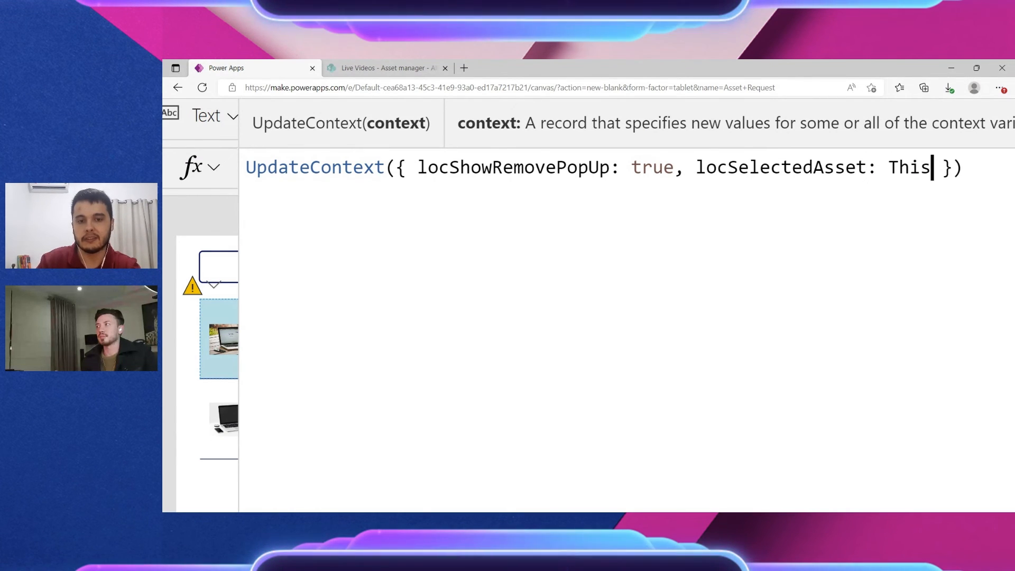
pyautogui.scroll(-3, 588, 305)
pyautogui.scroll(-5, 581, 177)
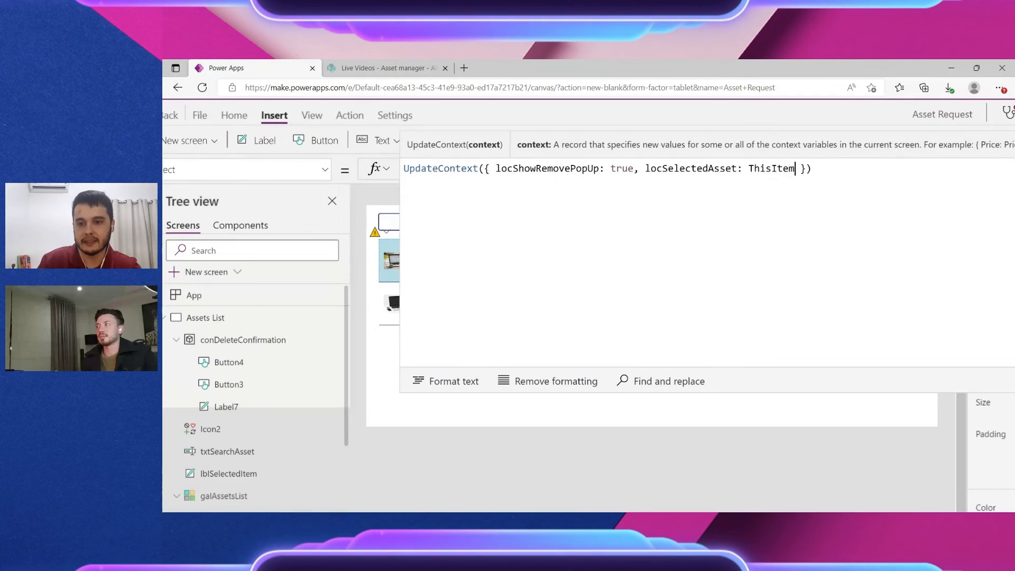
pyautogui.doubleClick(682, 180)
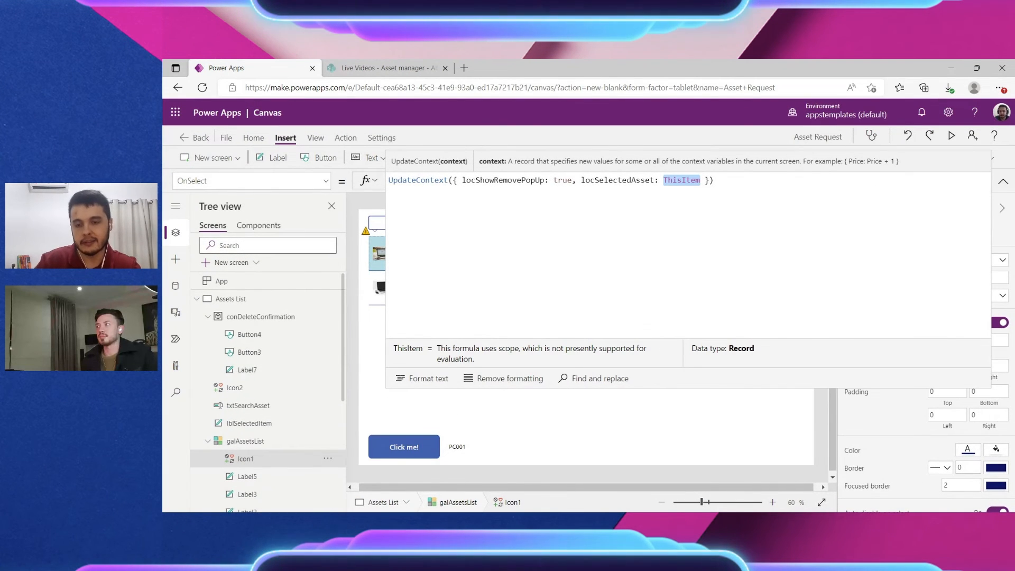
pyautogui.doubleClick(617, 181)
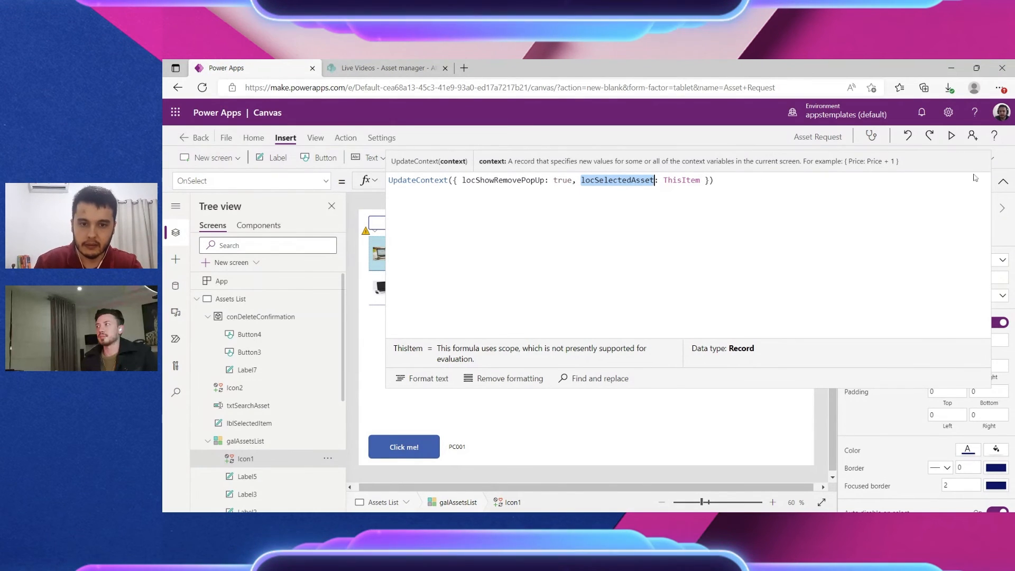
pyautogui.click(951, 136)
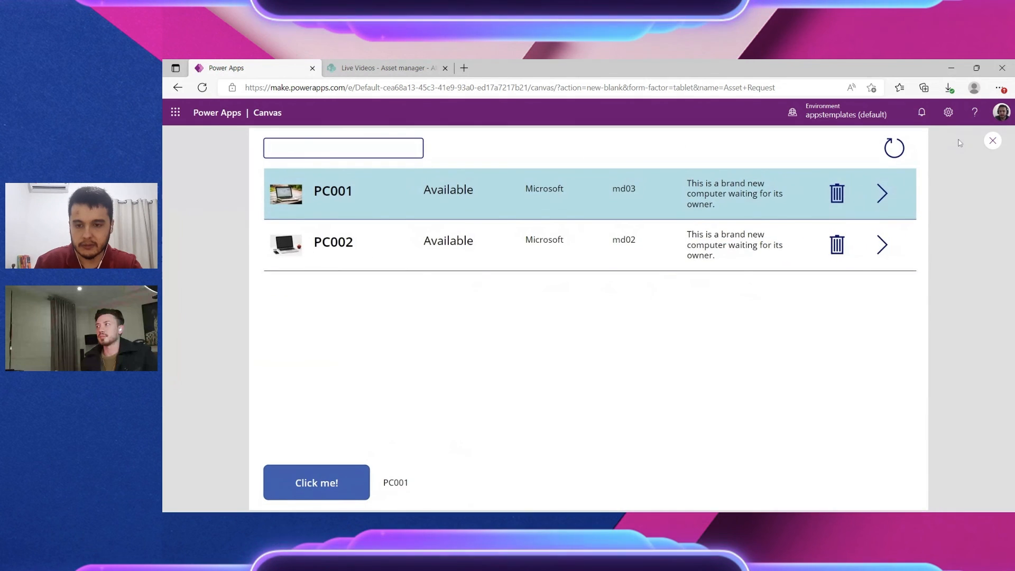
# Step: In preview, cancel PC002's delete popup with No, then confirm Yes to remove PC002 and exit
pyautogui.click(829, 248)
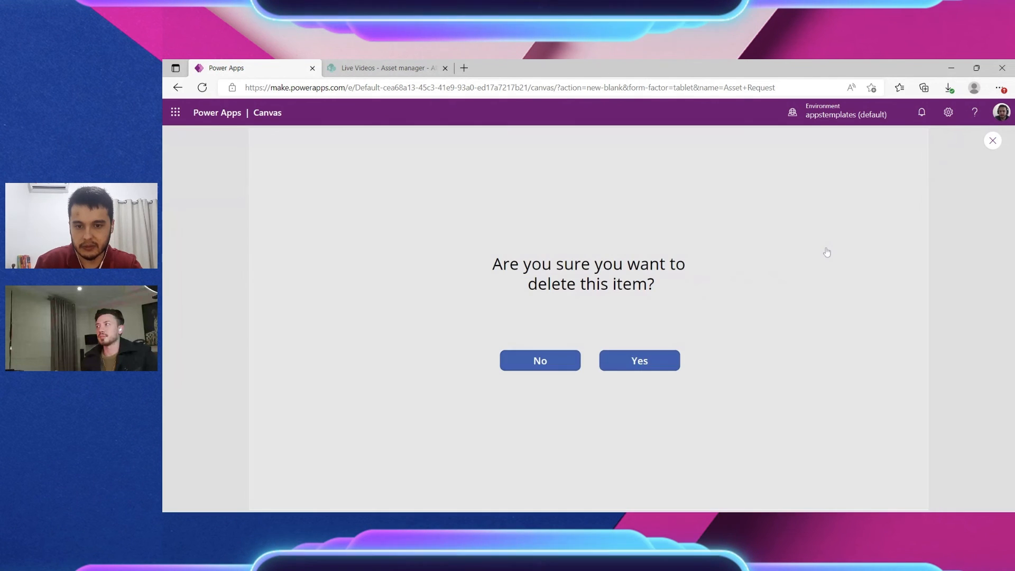
pyautogui.click(571, 361)
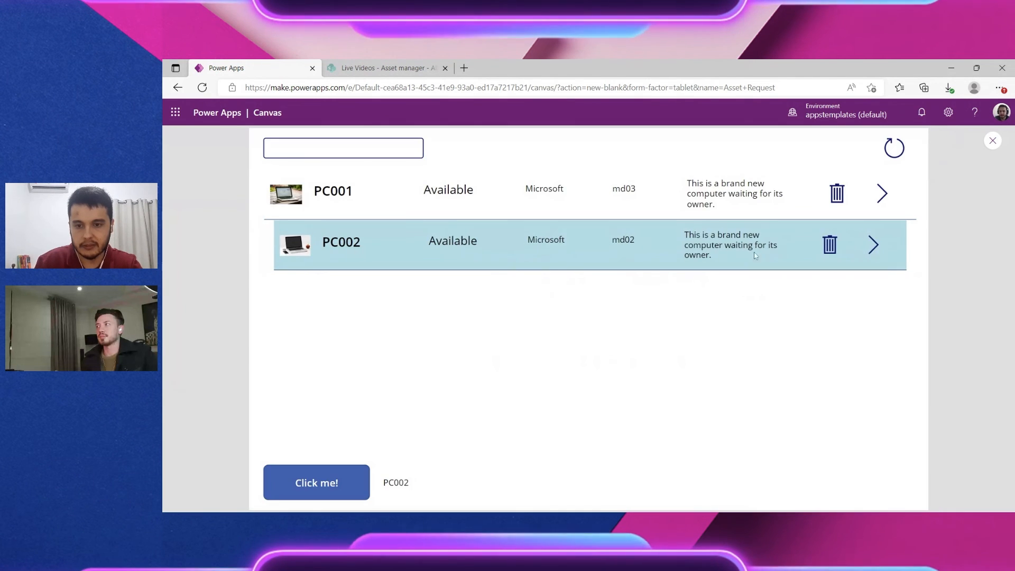
pyautogui.click(831, 246)
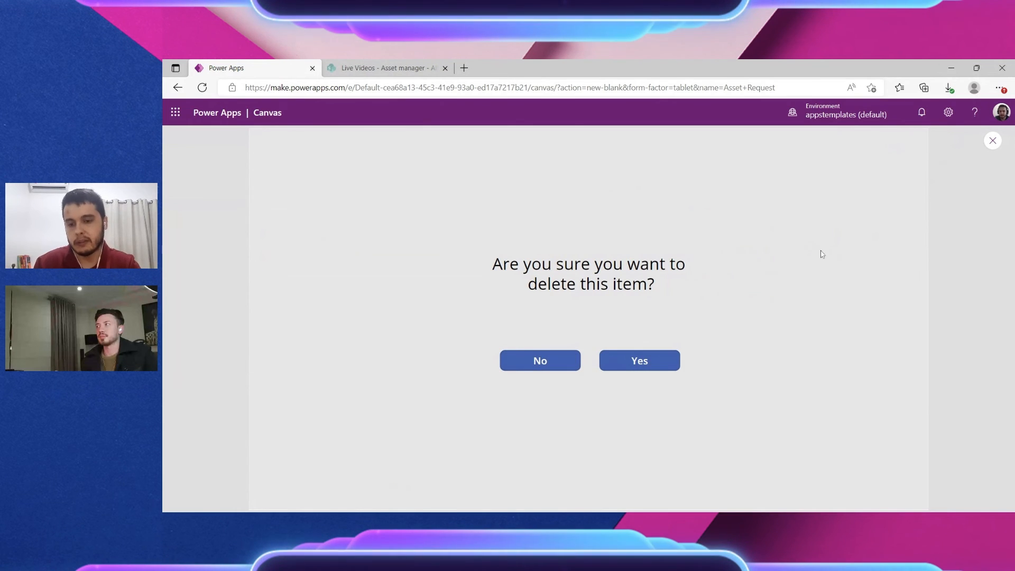
pyautogui.click(652, 366)
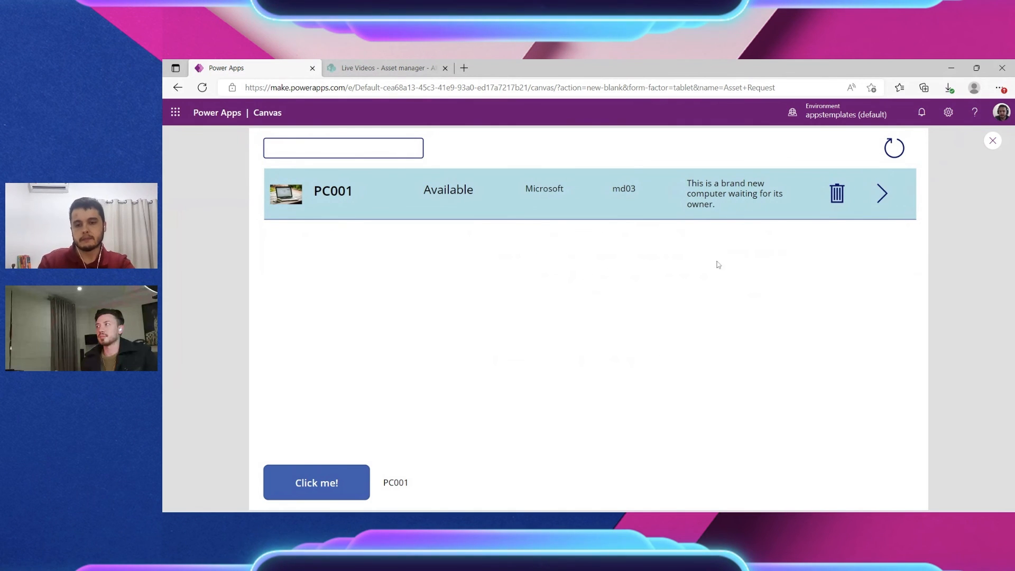
pyautogui.press('Escape')
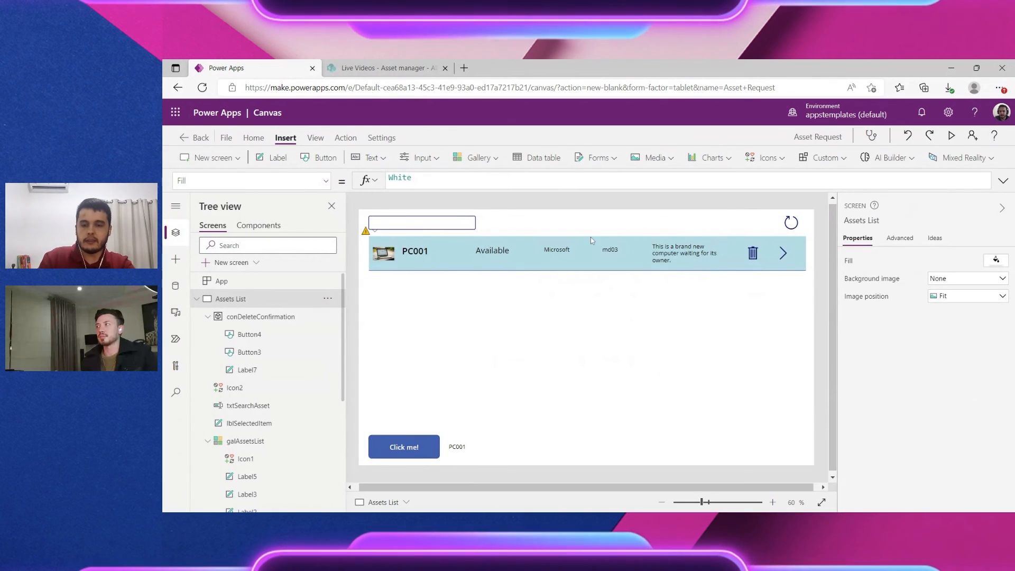
pyautogui.click(315, 139)
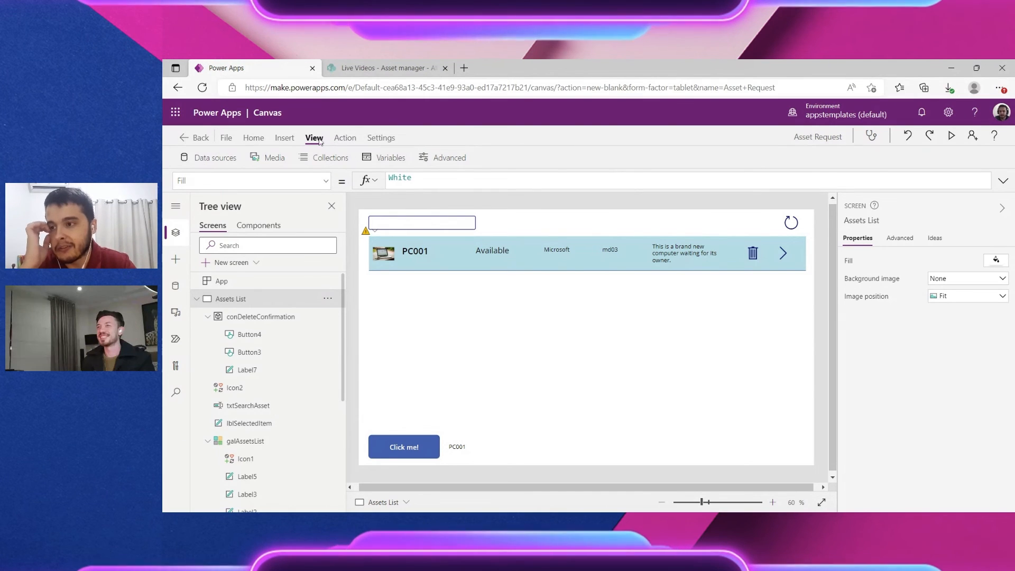
pyautogui.click(384, 158)
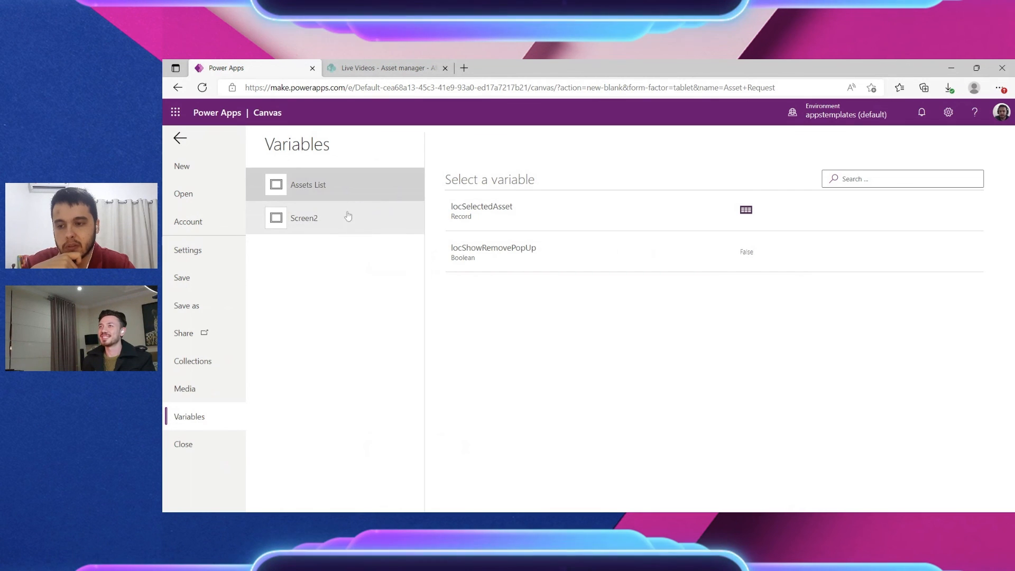
pyautogui.click(366, 217)
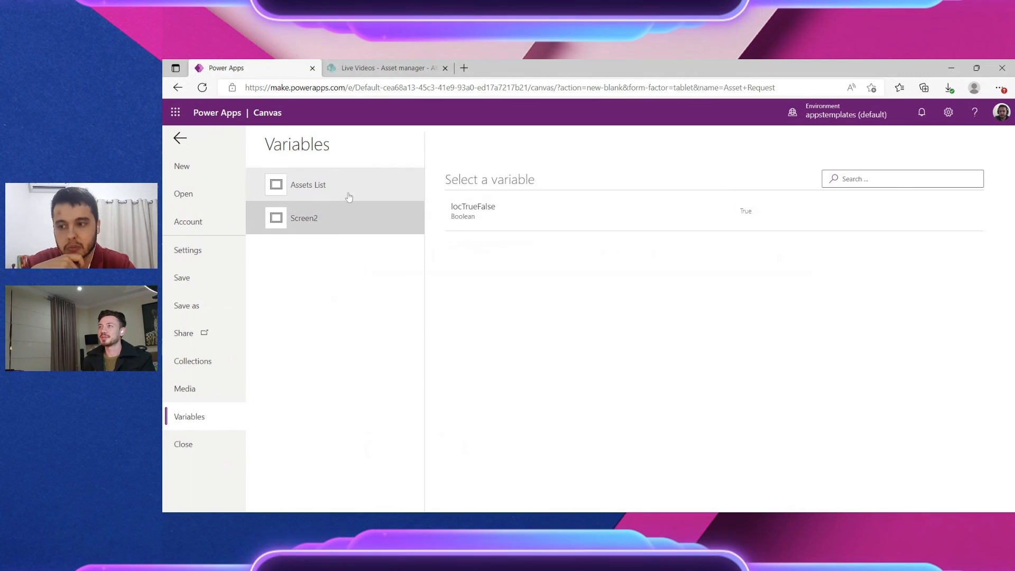
pyautogui.click(343, 193)
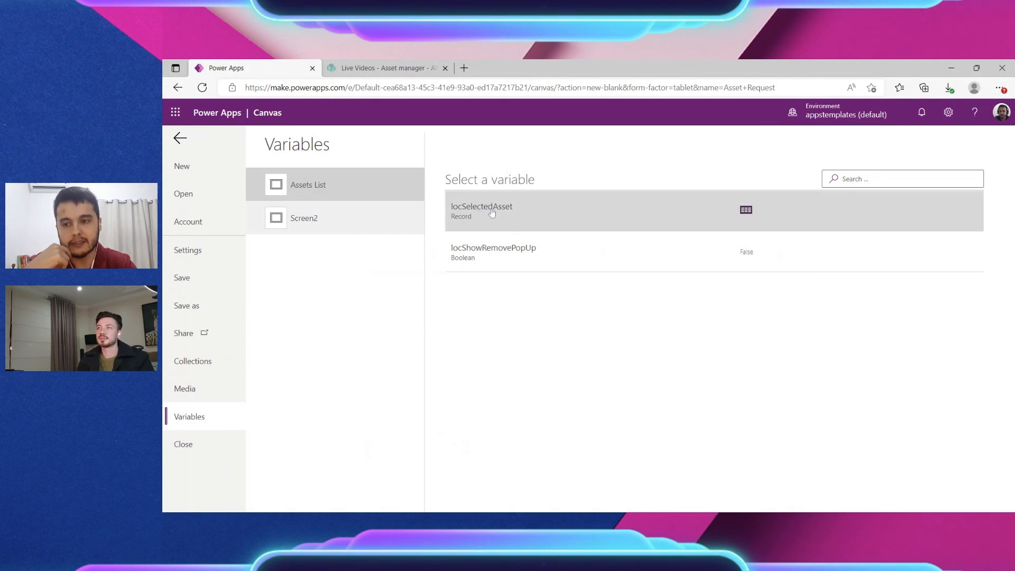
pyautogui.click(747, 212)
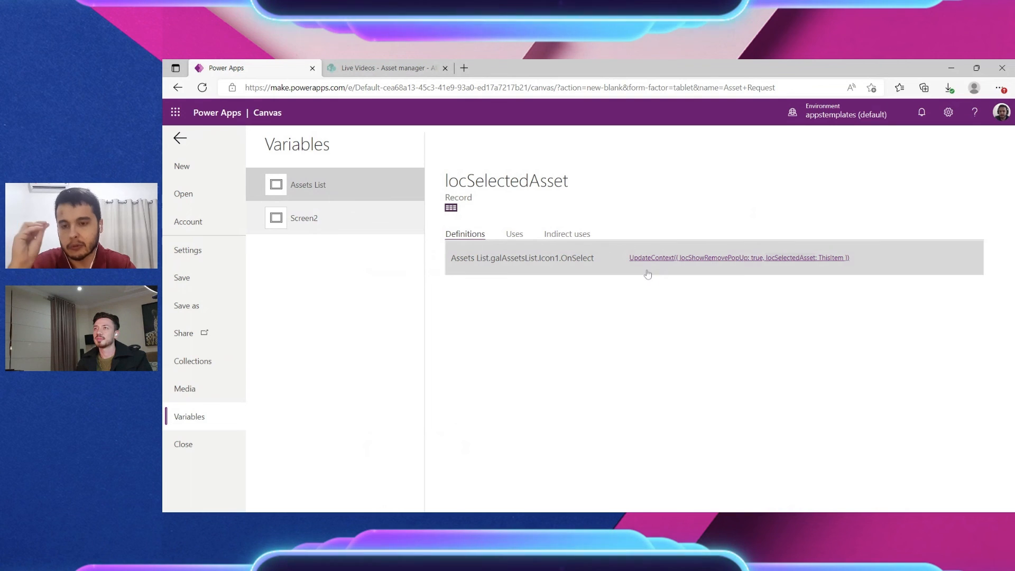
pyautogui.click(450, 208)
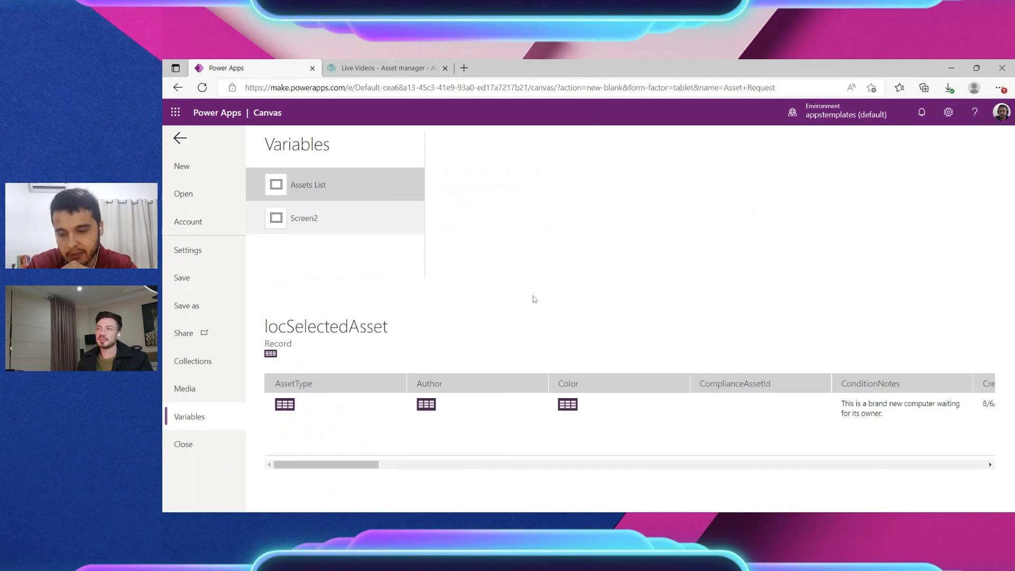
pyautogui.moveTo(352, 465); pyautogui.dragTo(609, 470)
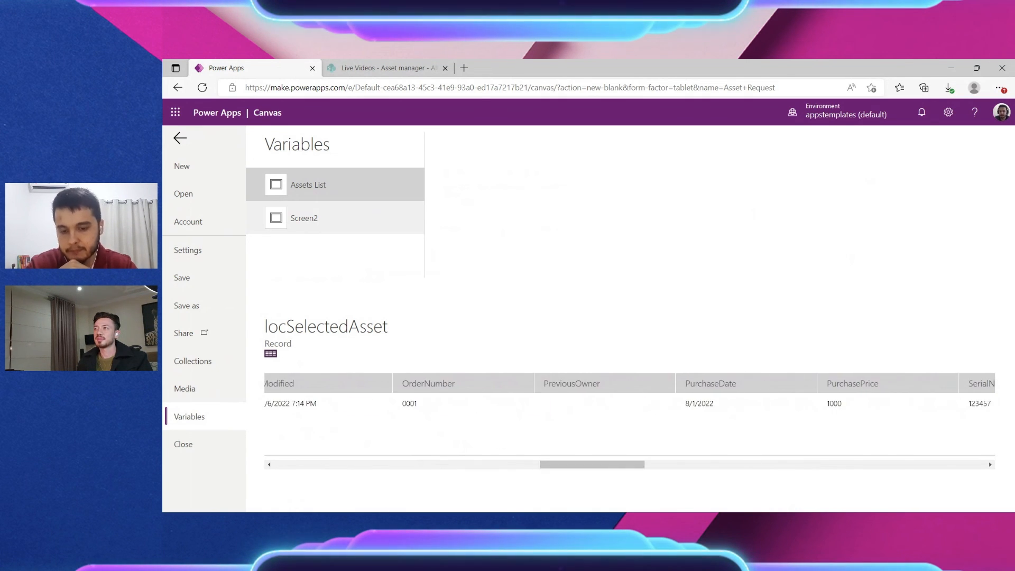
pyautogui.click(190, 136)
pyautogui.click(698, 373)
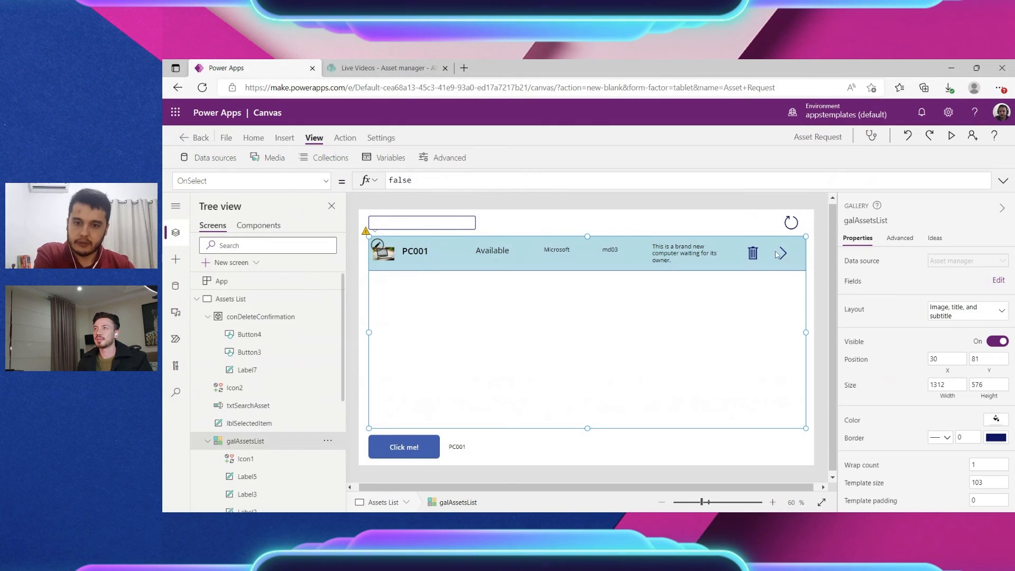
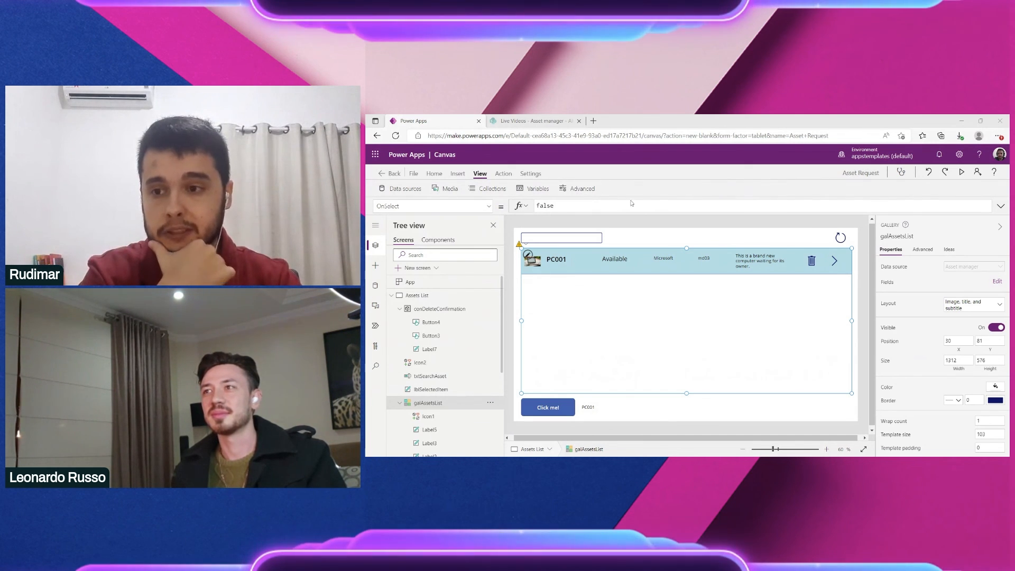
# Step: In the app settings, switch auto save off and then back on
pyautogui.click(531, 173)
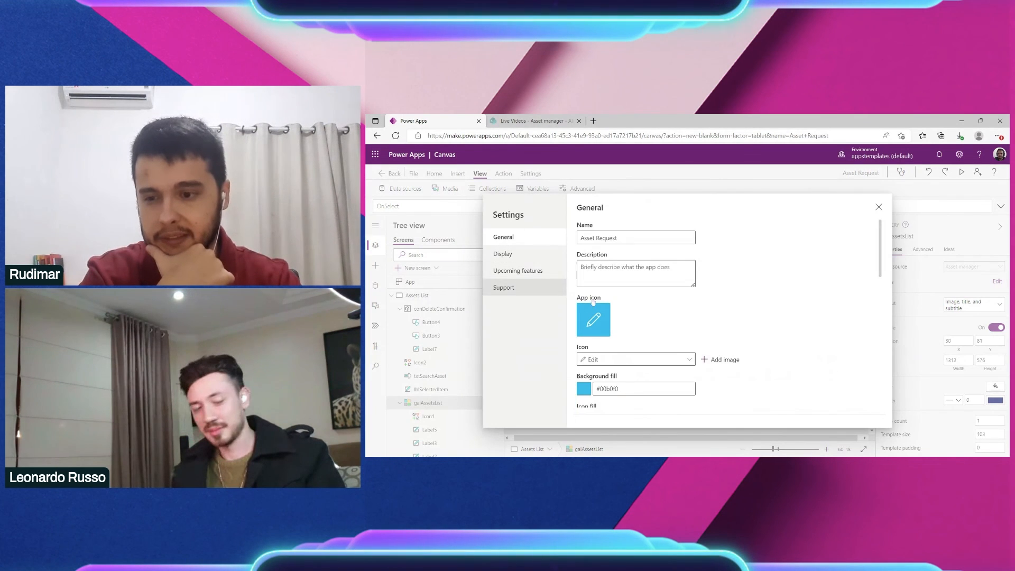
pyautogui.scroll(-10, 593, 301)
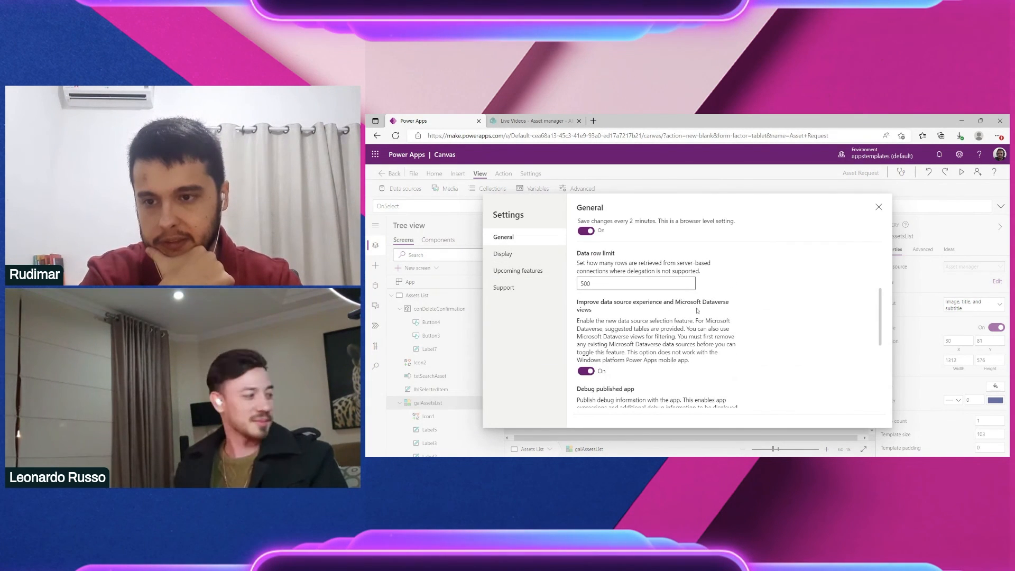
pyautogui.scroll(1, 696, 310)
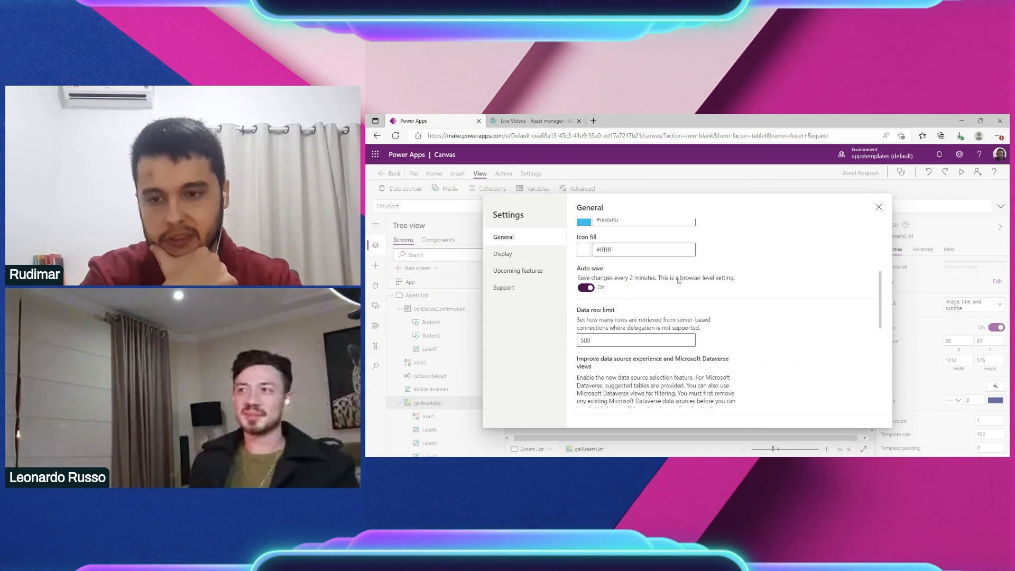
pyautogui.click(585, 287)
pyautogui.scroll(1, 767, 259)
pyautogui.click(586, 316)
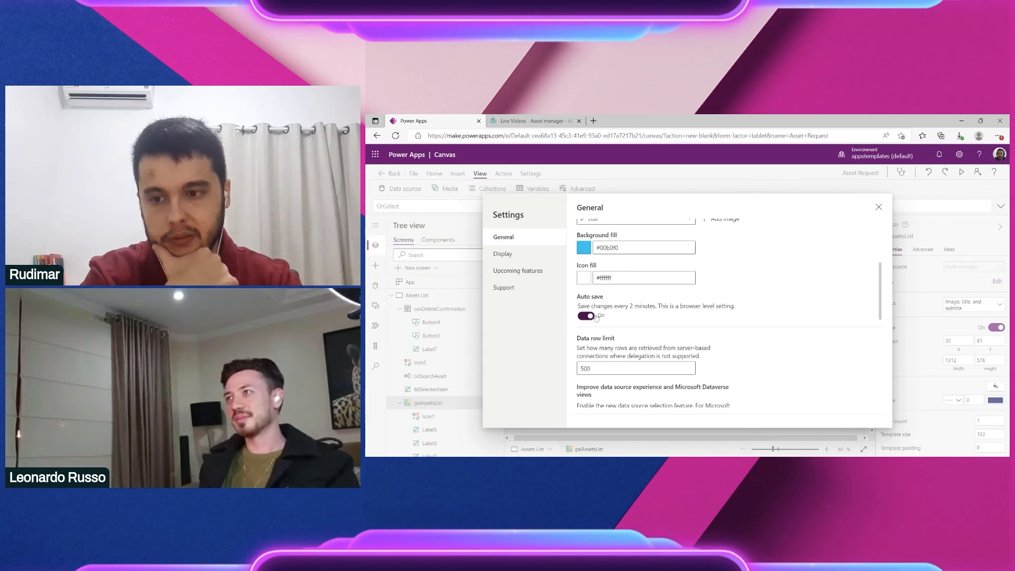
pyautogui.press('Escape')
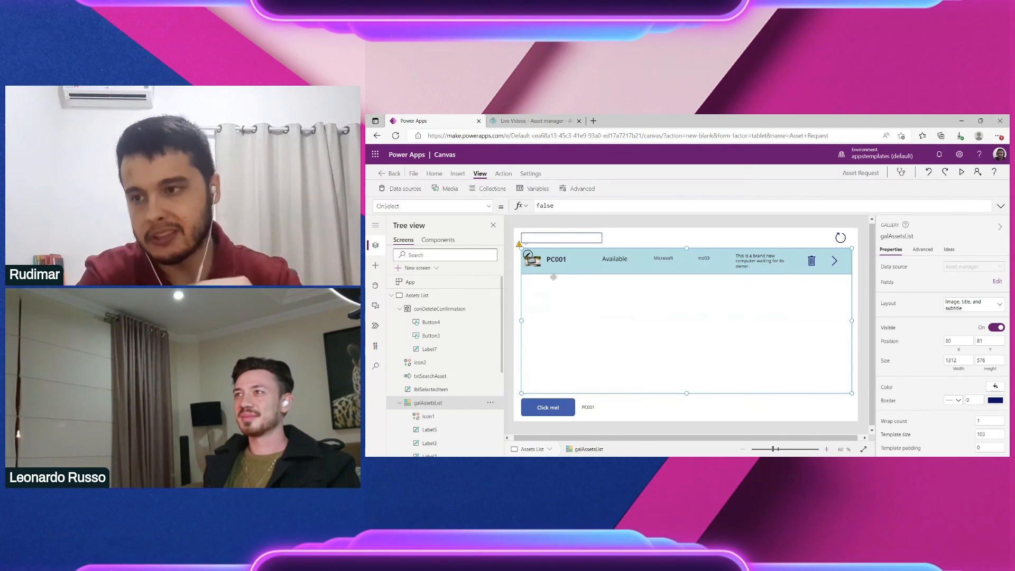
# Step: Save the app to the cloud under the name 'Asset Request'
pyautogui.click(413, 174)
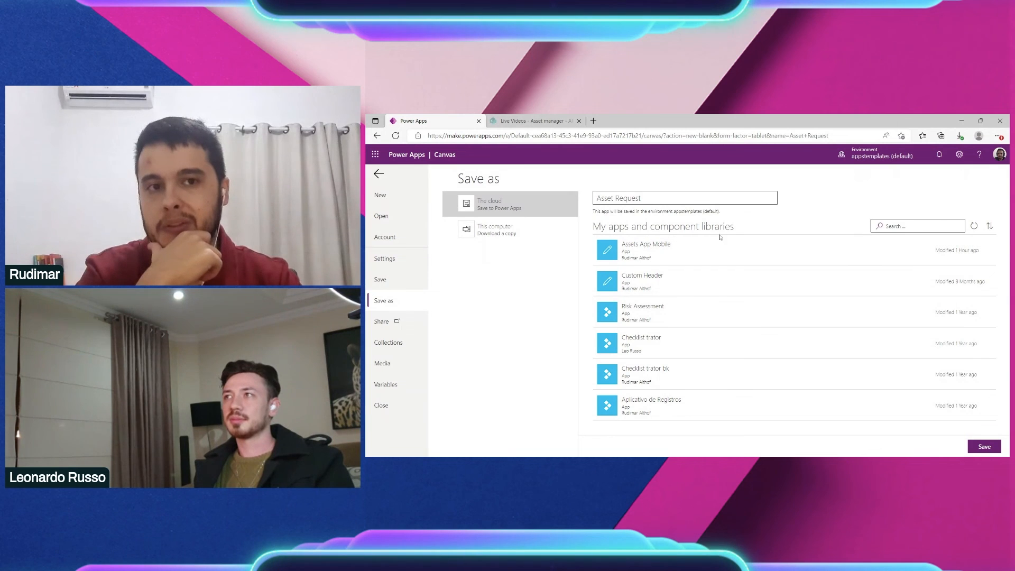
pyautogui.tripleClick(620, 198)
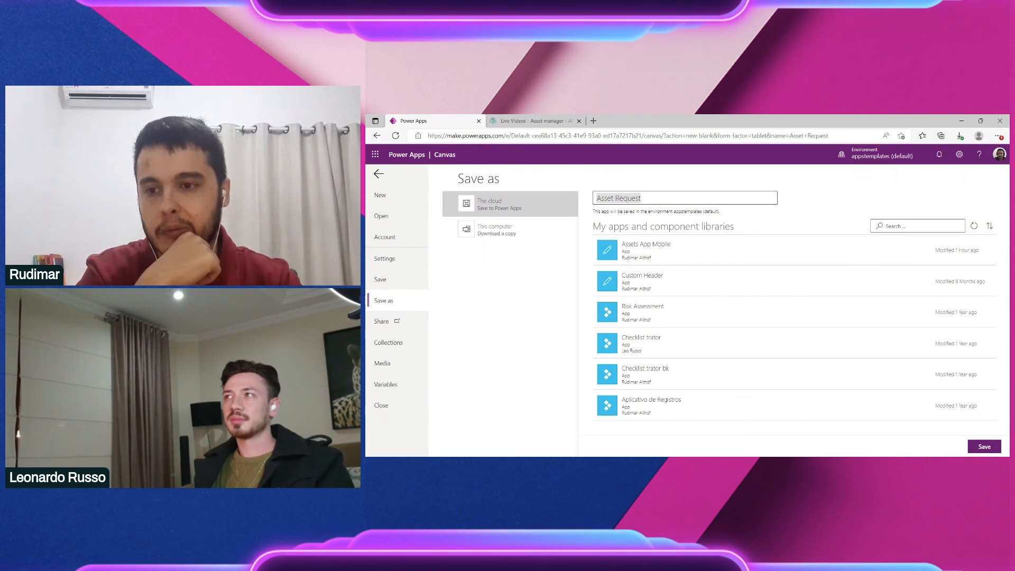
pyautogui.click(993, 446)
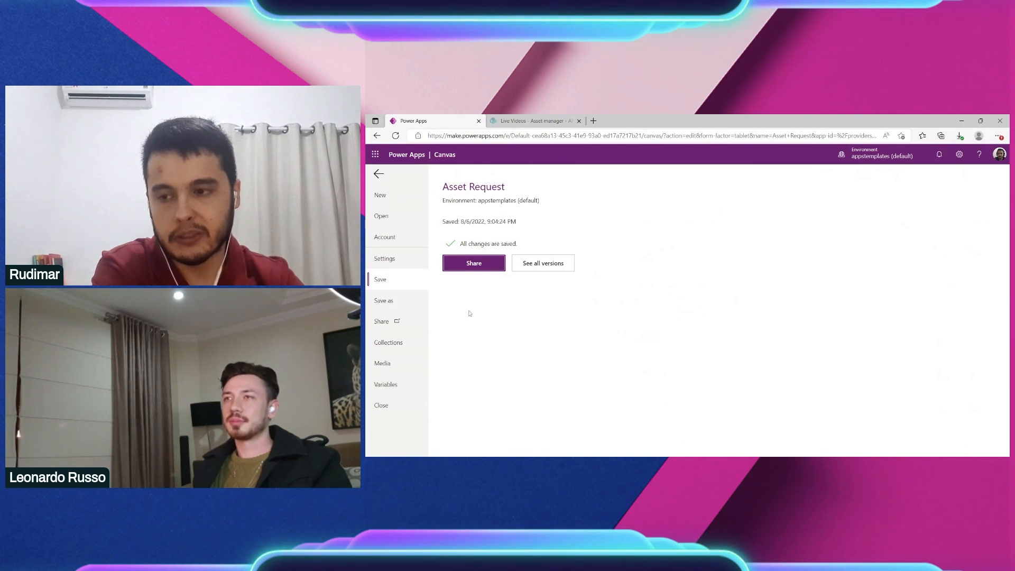
# Step: Drag the Click me! button further right on the canvas and save the app
pyautogui.click(378, 173)
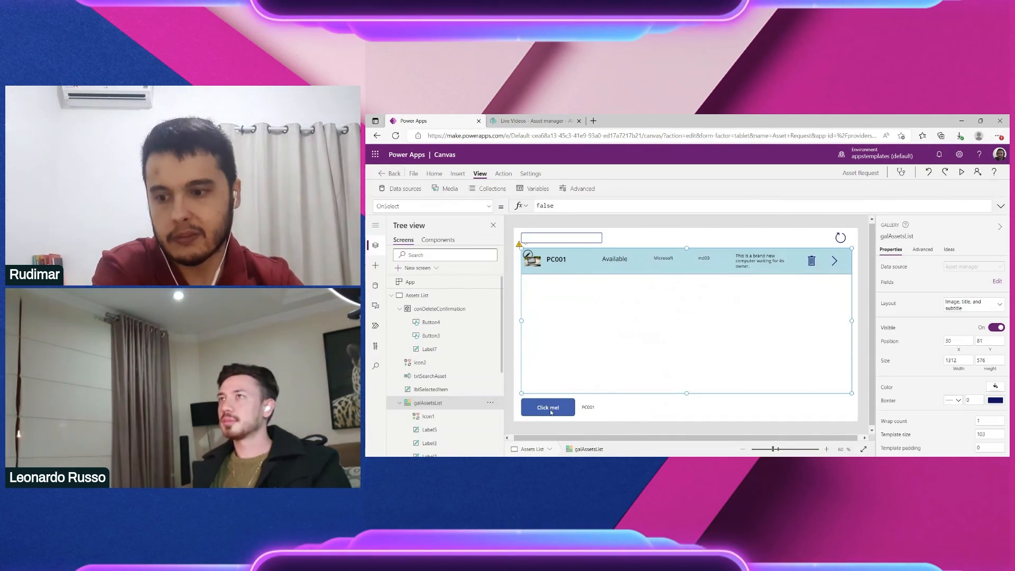
pyautogui.moveTo(588, 407); pyautogui.dragTo(685, 409)
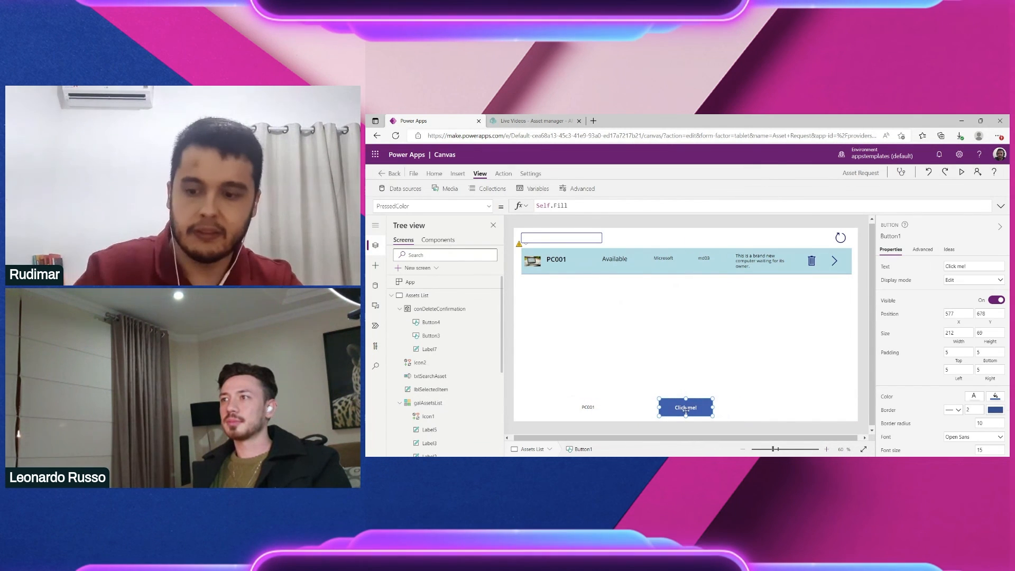
pyautogui.hotkey('ctrl', 's')
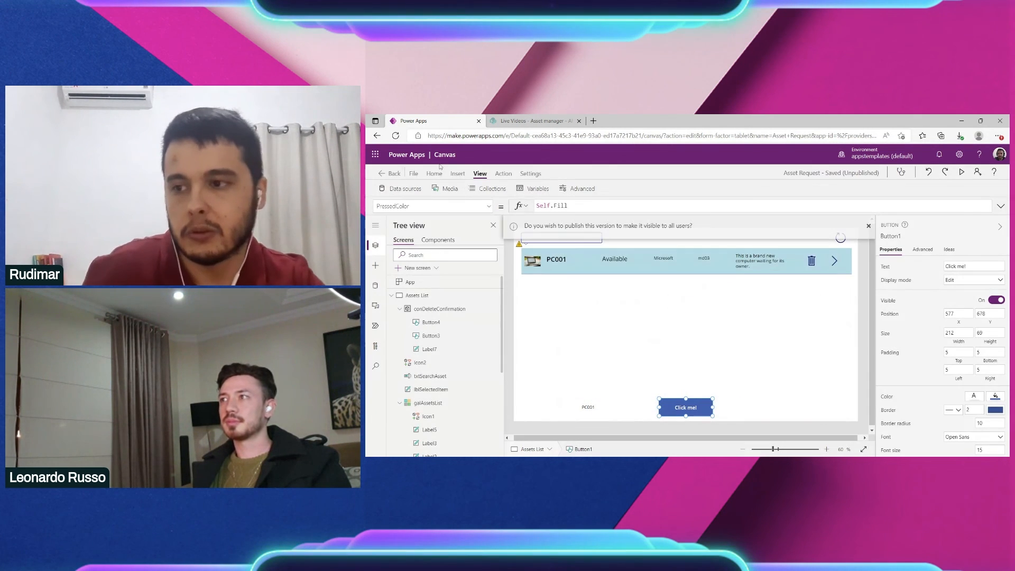
pyautogui.click(413, 174)
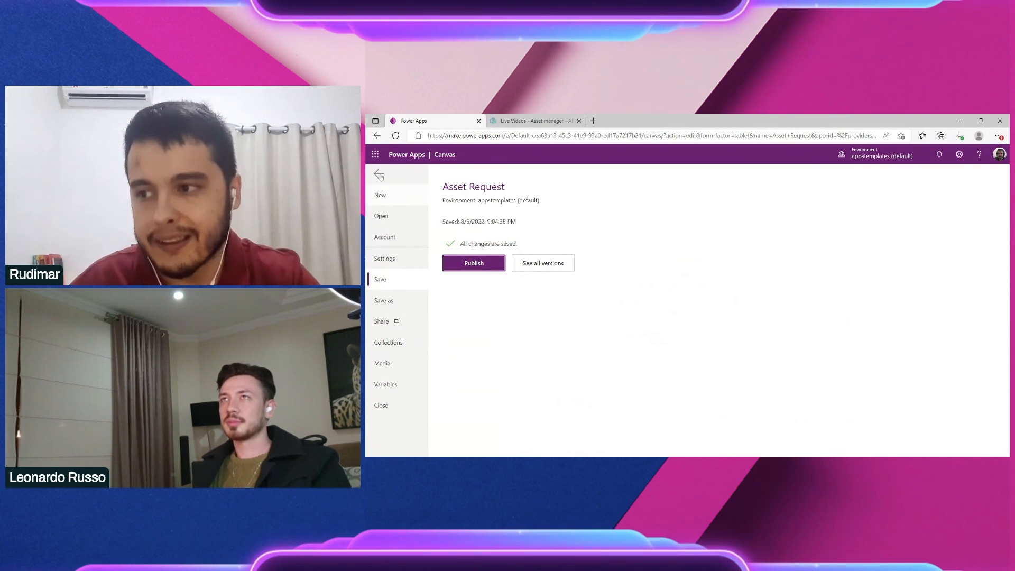
# Step: Publish this saved version of Asset Request to all users
pyautogui.click(474, 262)
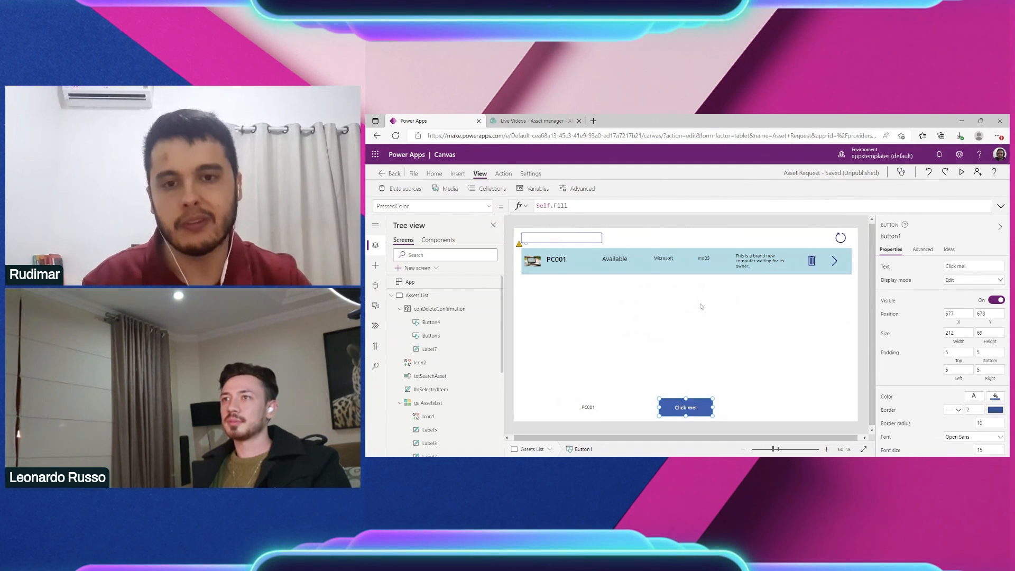
pyautogui.hotkey('ctrl', 's')
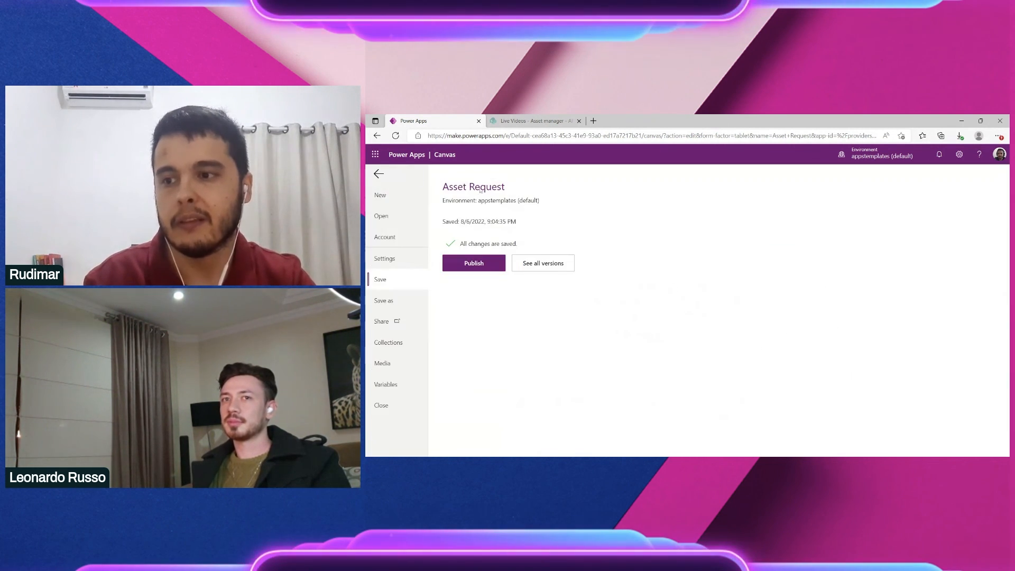
pyautogui.click(474, 263)
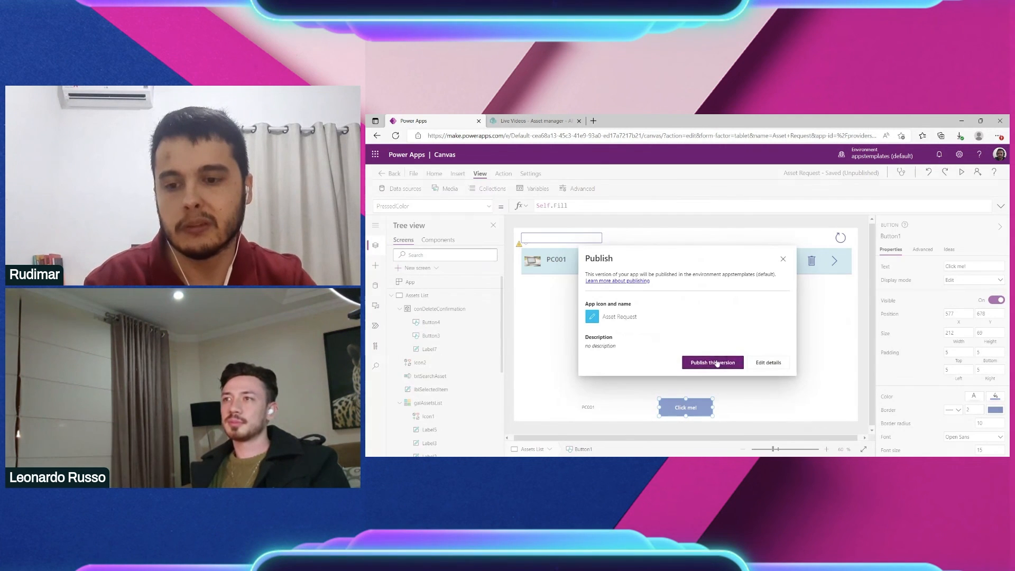
pyautogui.click(714, 362)
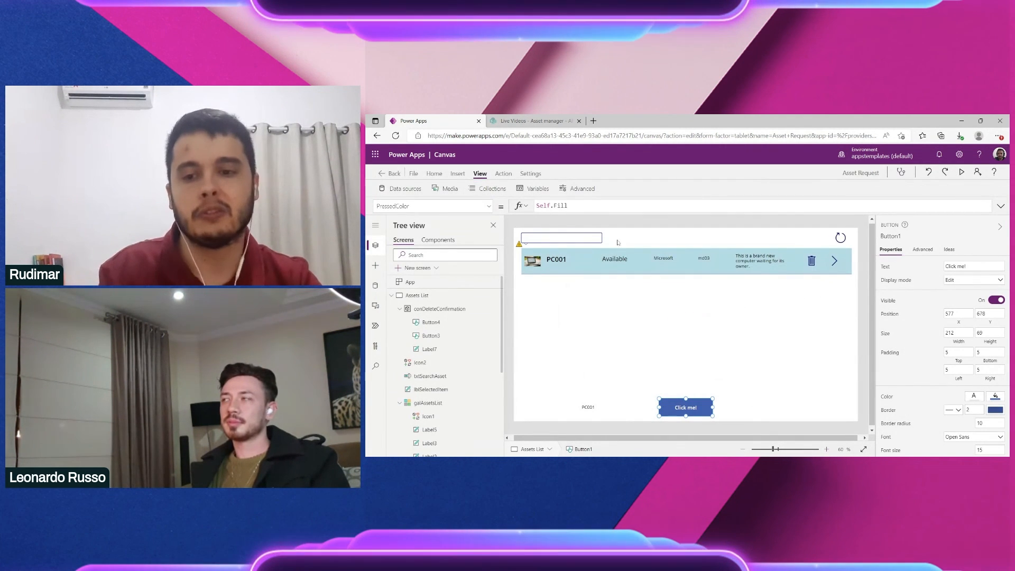